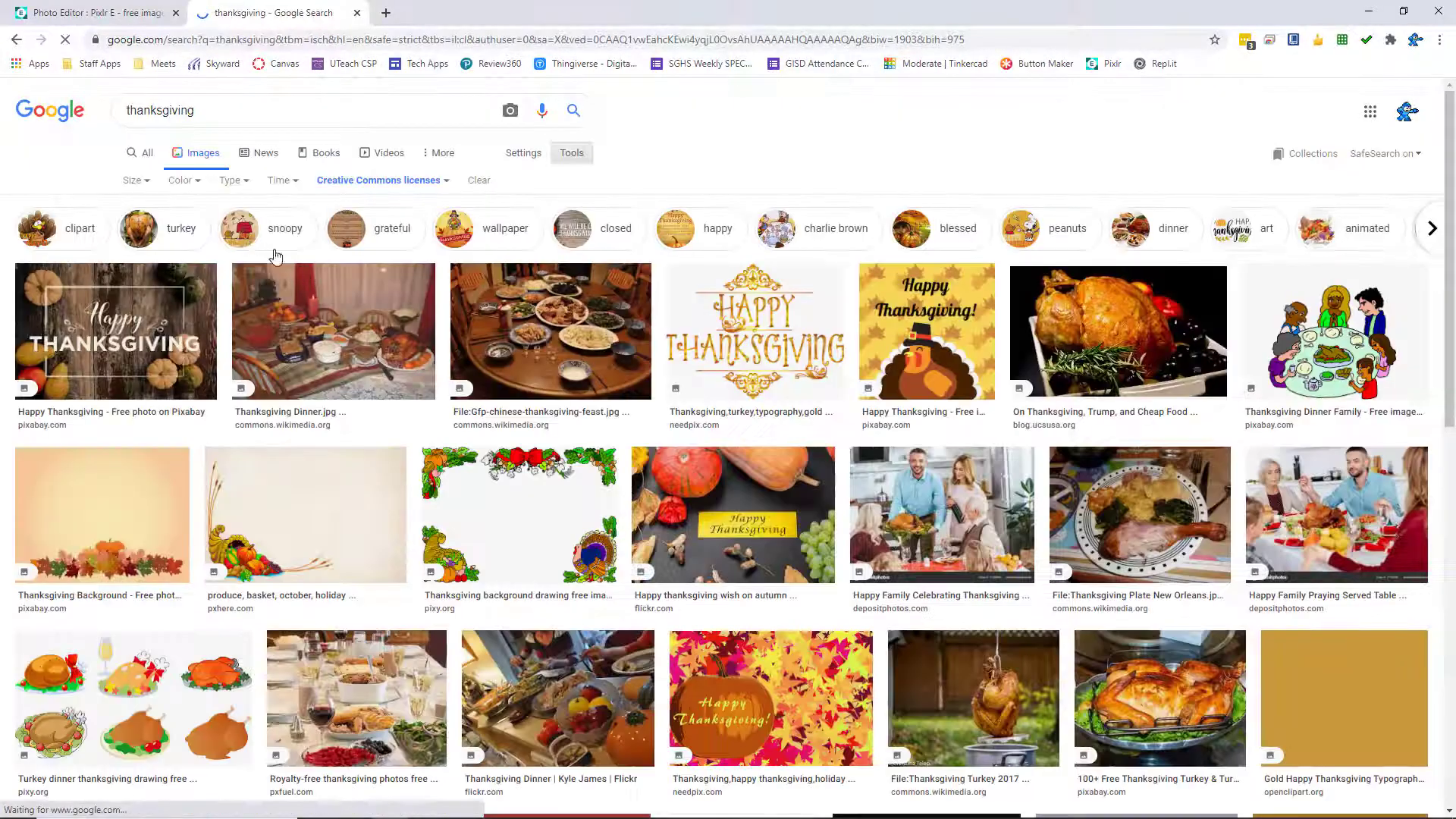
- Filter the thanksgiving image results to line drawings and copy the image address of the waving Happy Thanksgiving turkey
click(231, 181)
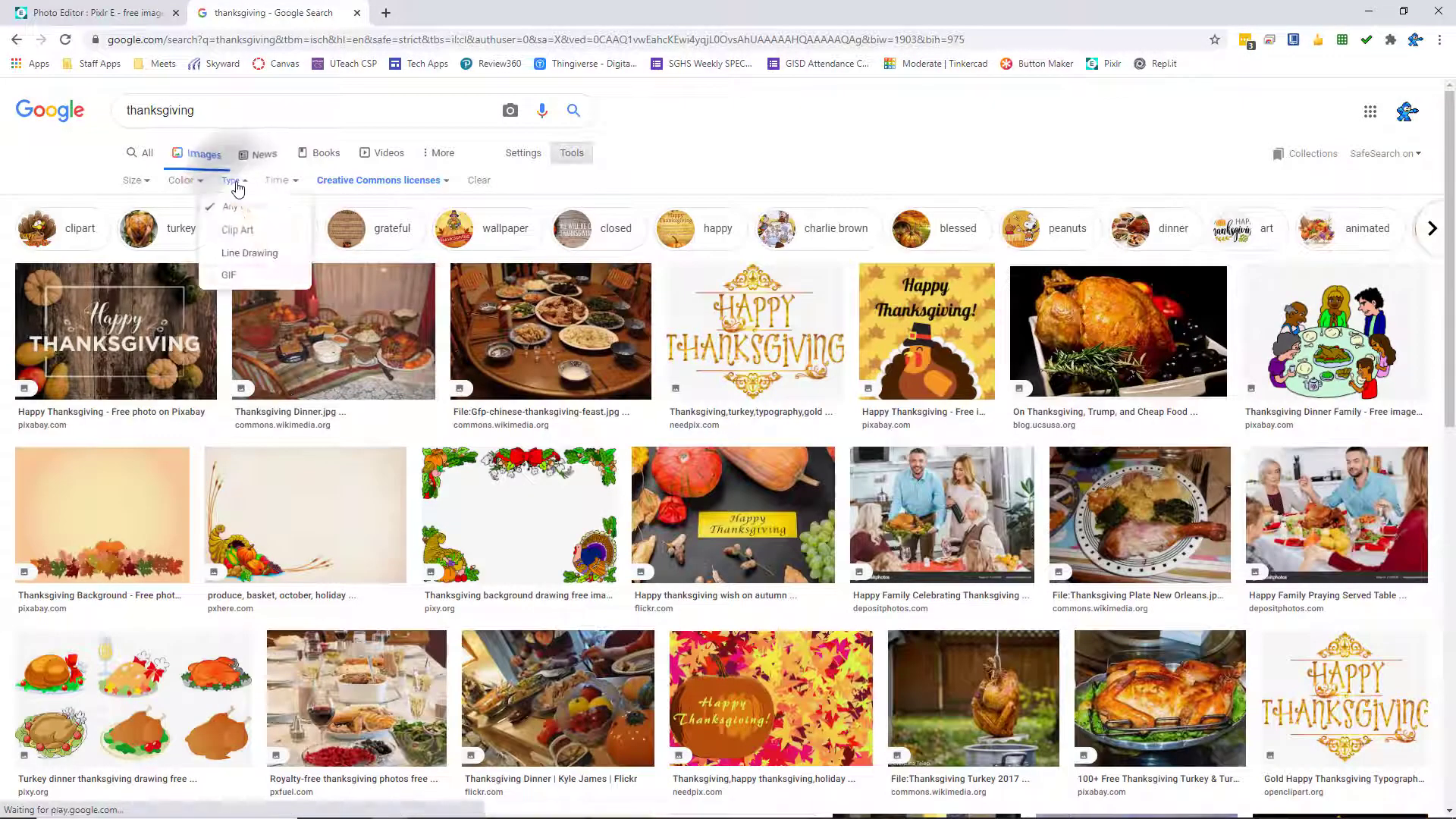
click(264, 255)
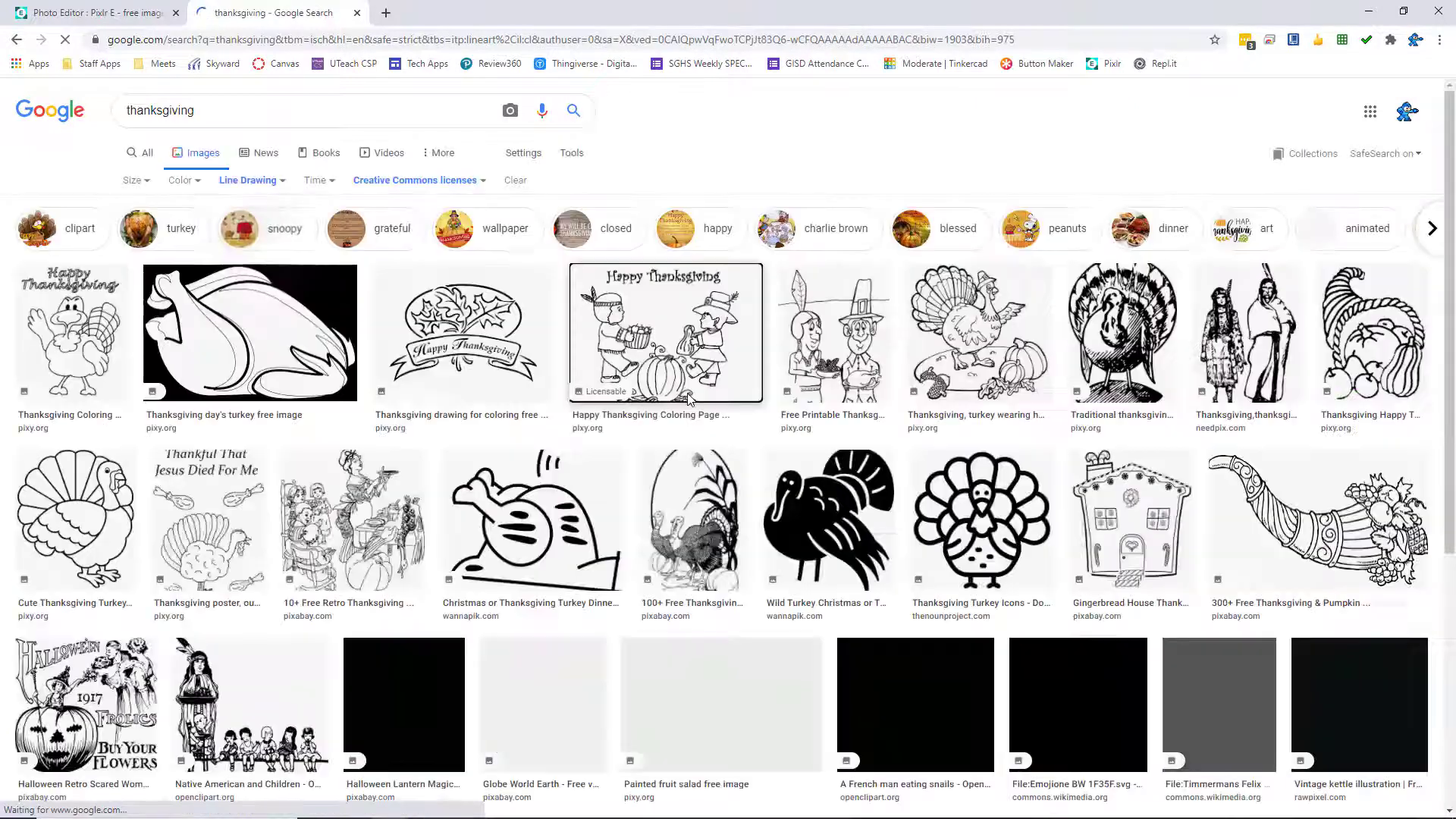
click(87, 311)
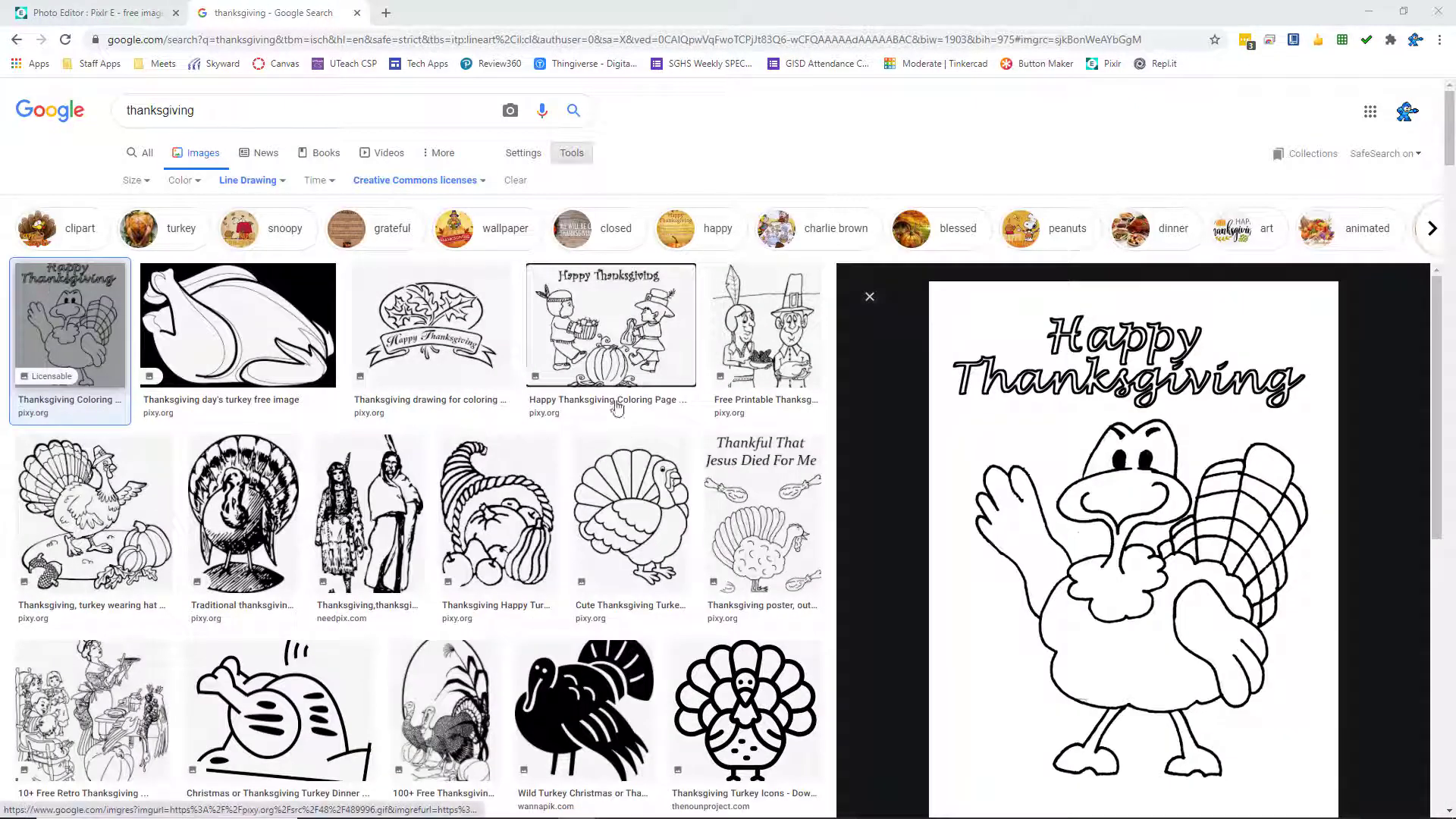
right_click(1135, 440)
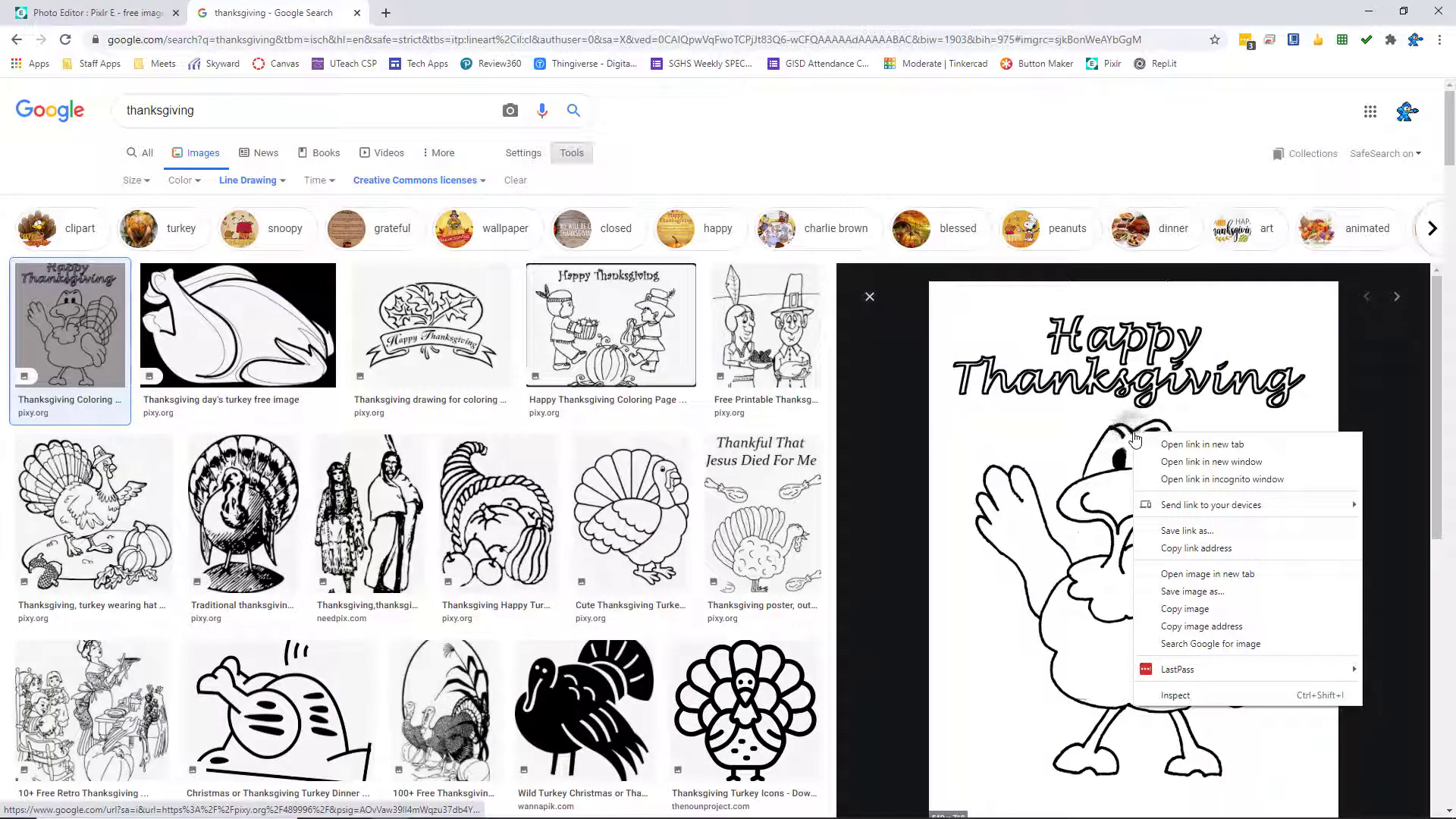
click(1222, 629)
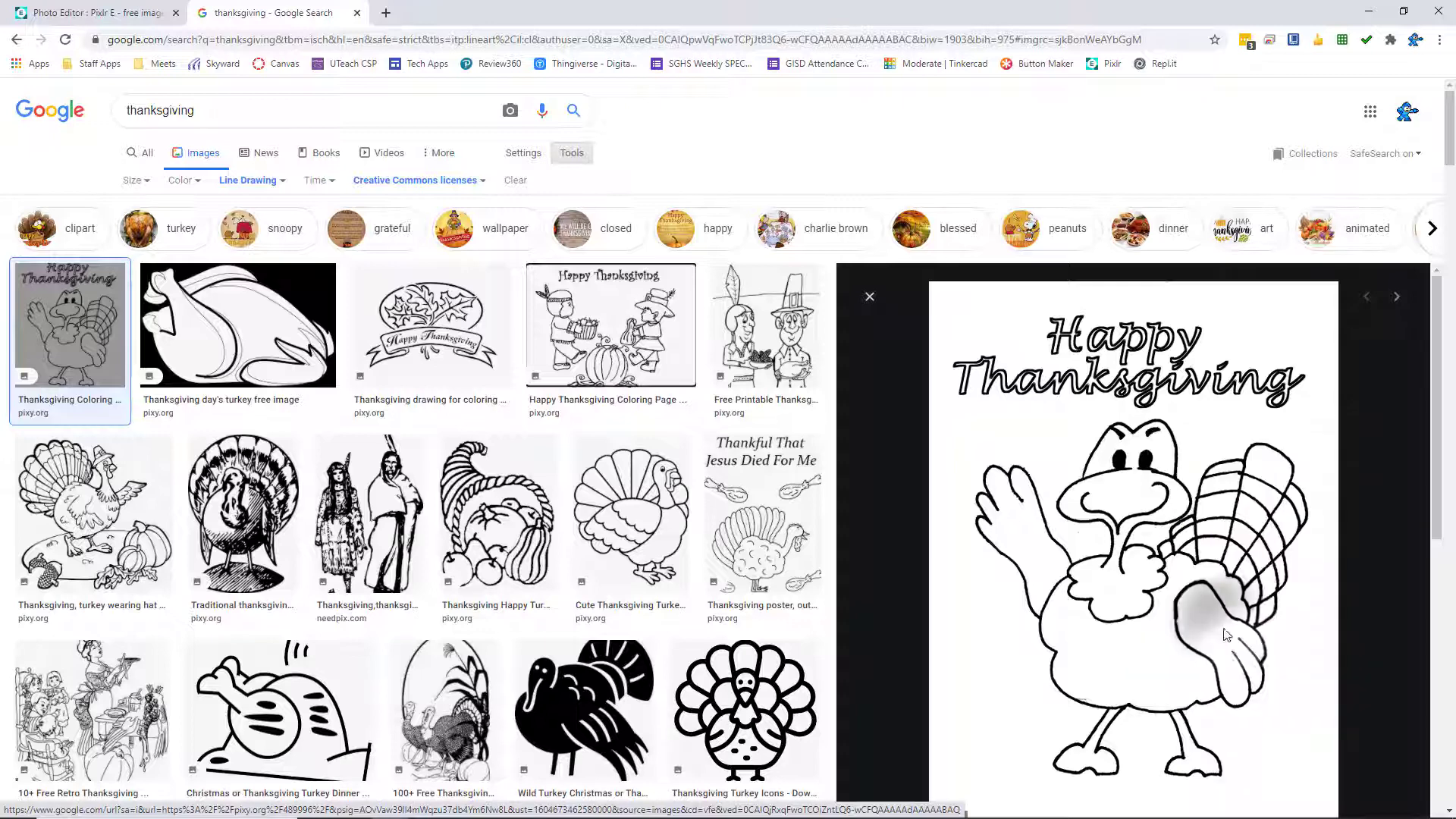
- Switch to Pixlr E and load the turkey drawing from its copied image URL
click(91, 13)
click(93, 427)
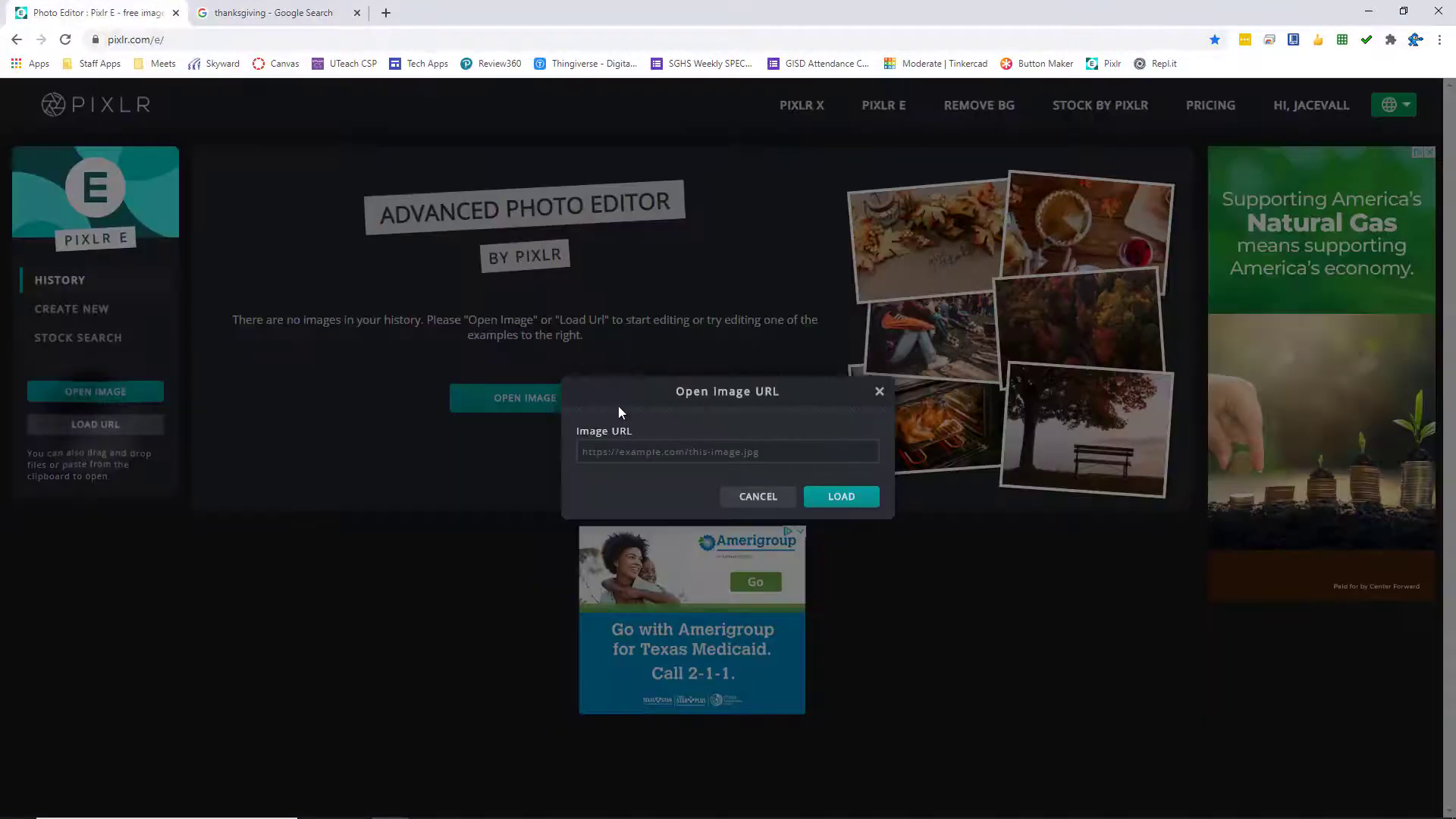
click(627, 453)
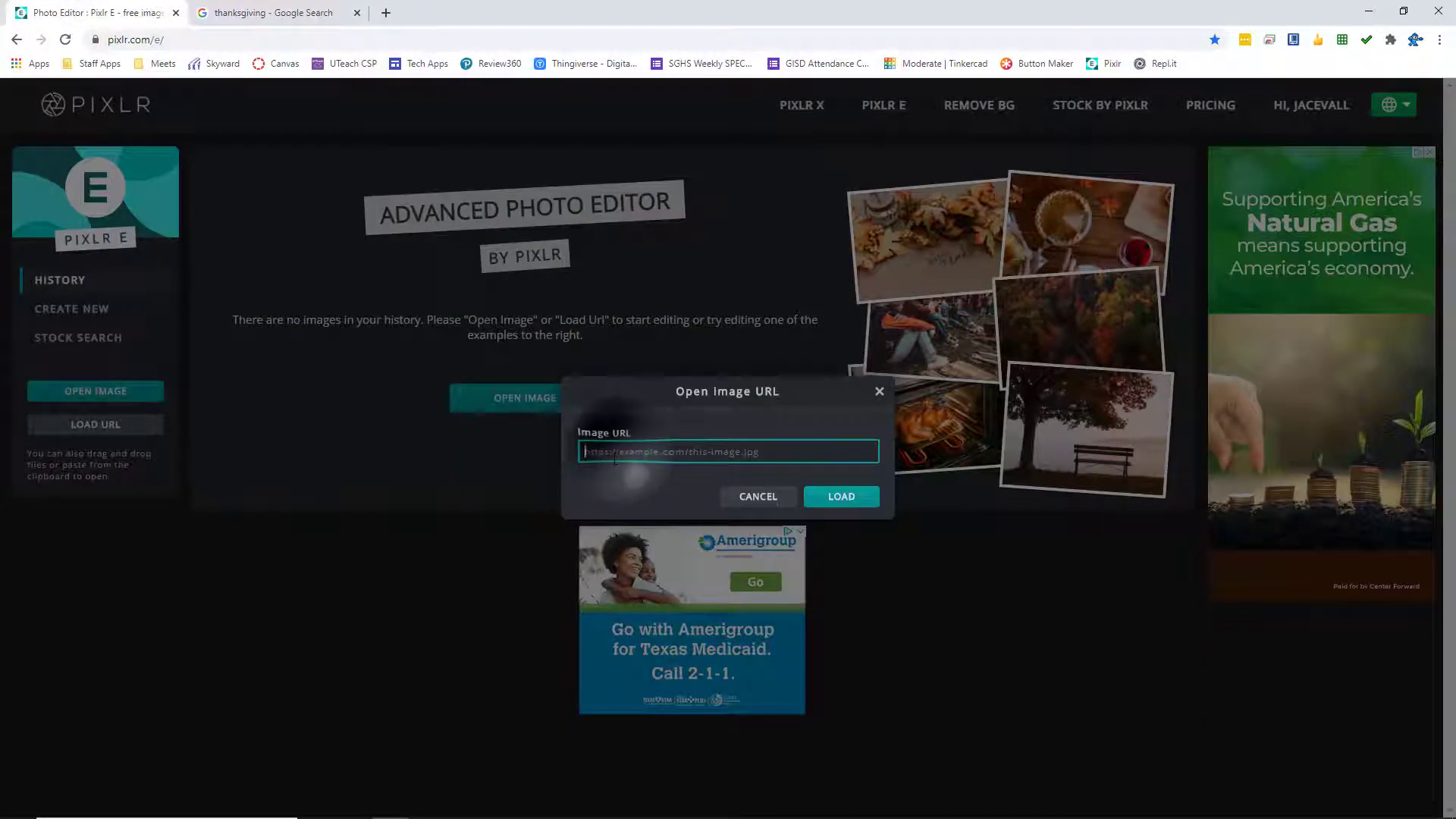
key(ctrl+v)
click(842, 498)
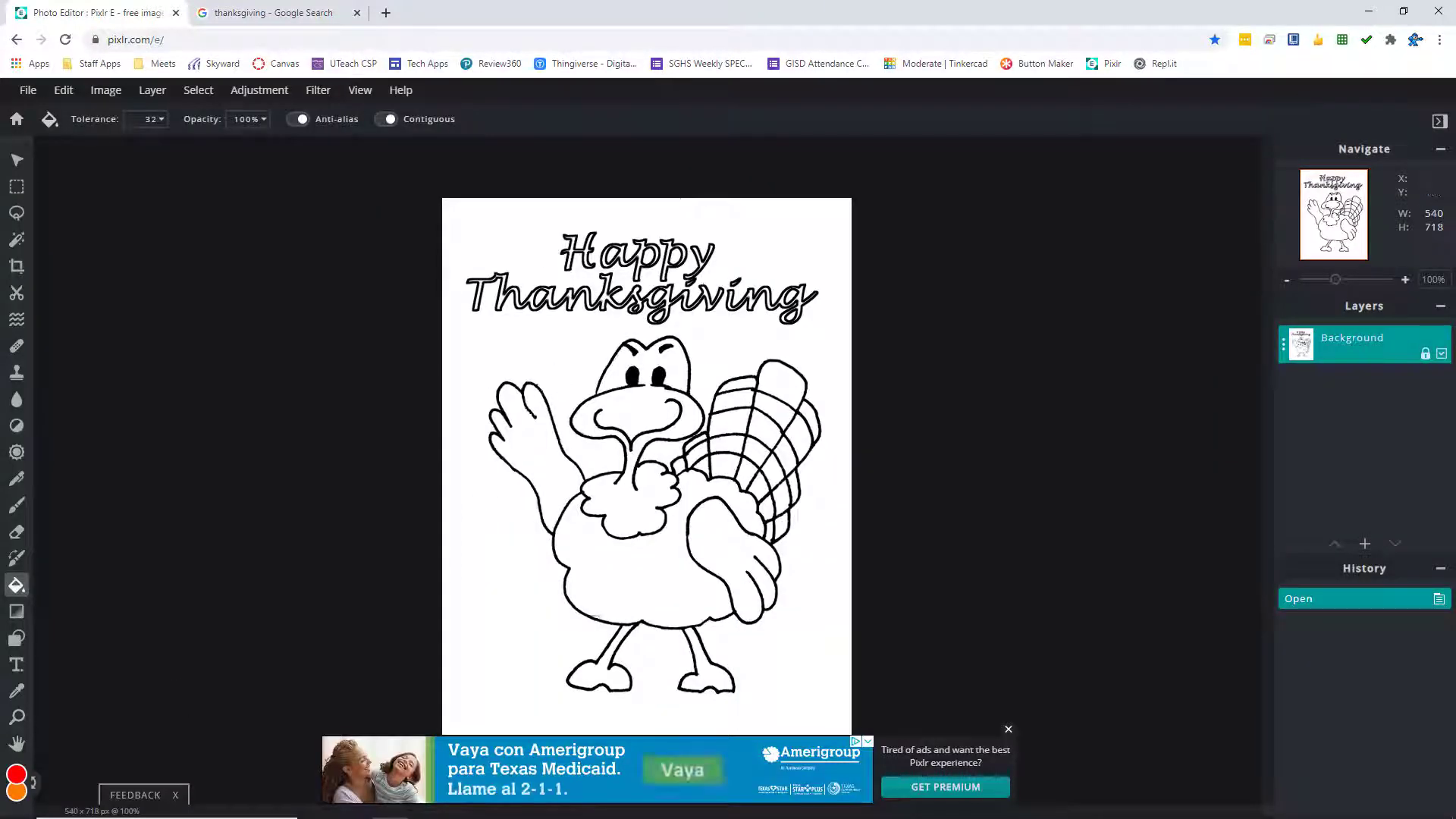
- Duplicate the Background layer with the copy's blend mode set to Multiply, and make the original Background layer active
click(1284, 345)
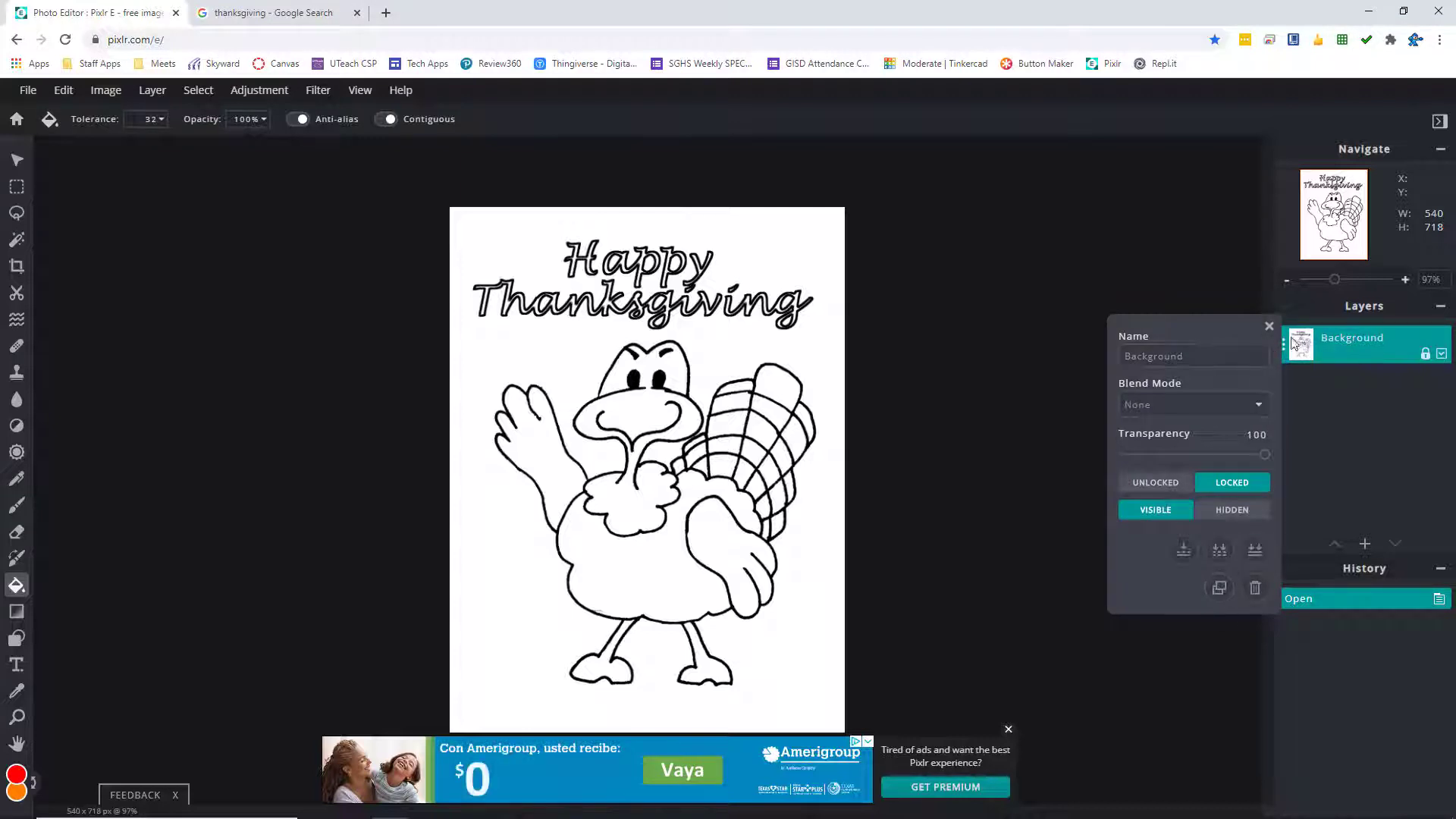
click(1218, 588)
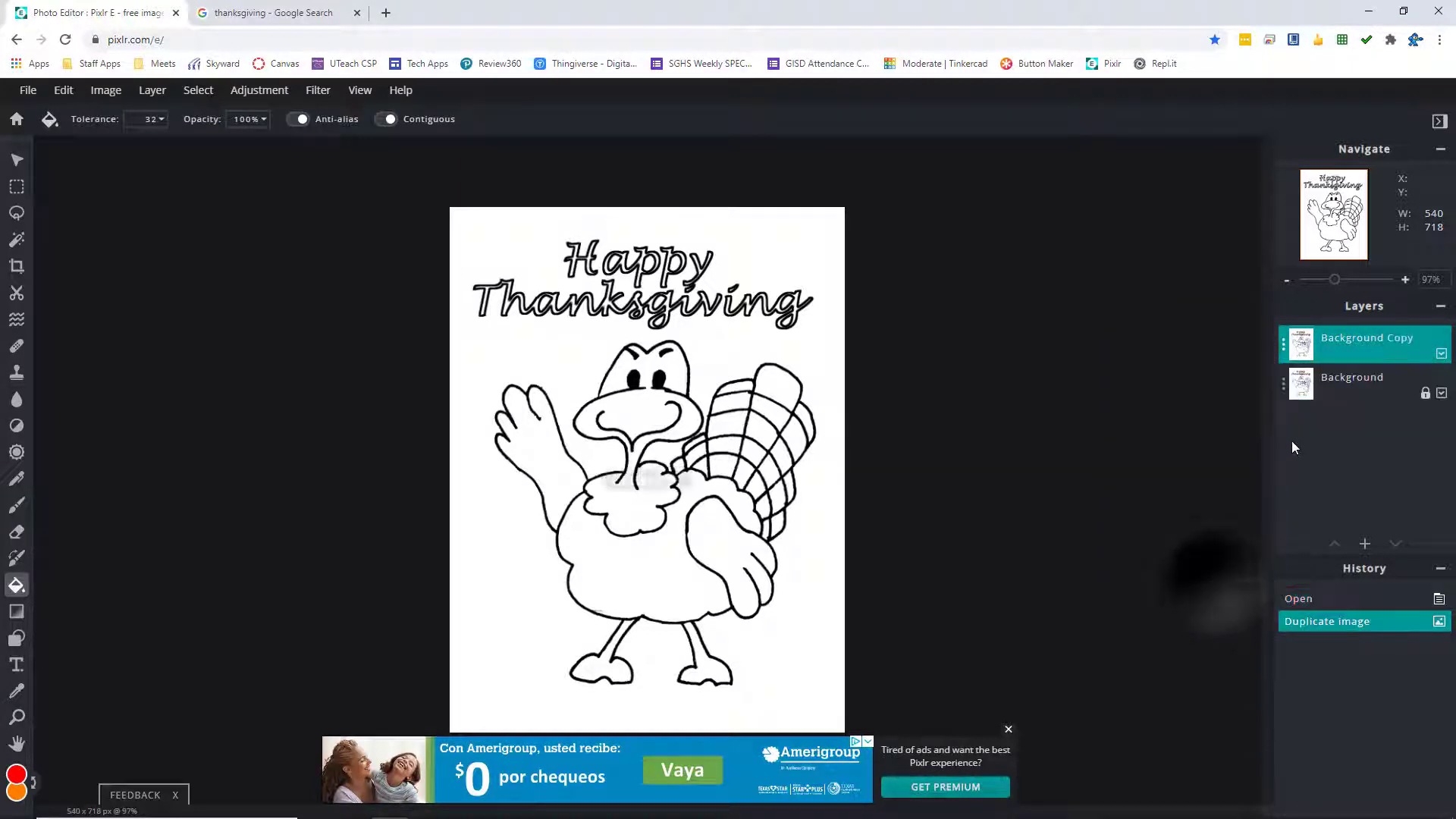
click(1290, 352)
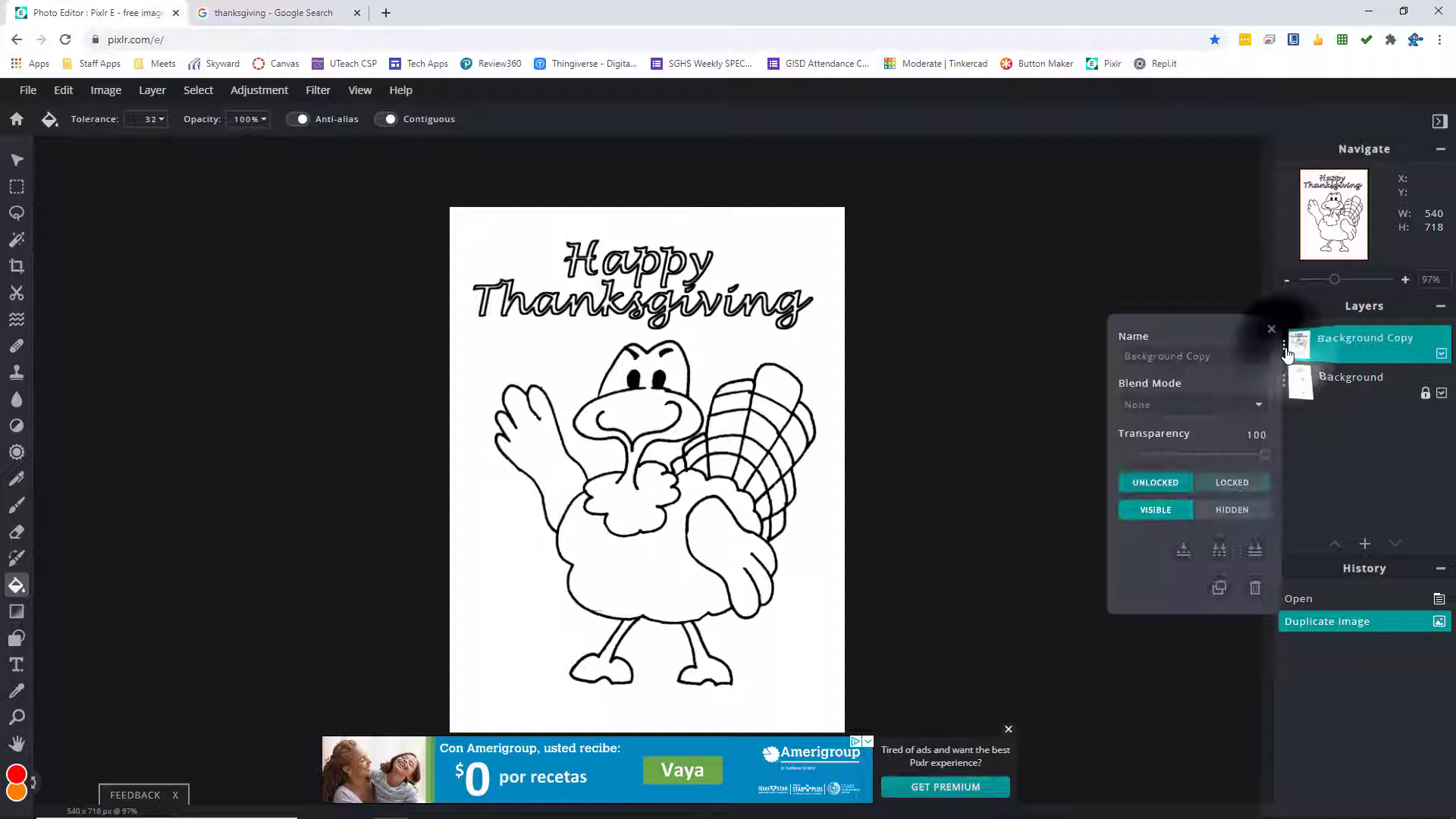
click(1213, 404)
click(1177, 439)
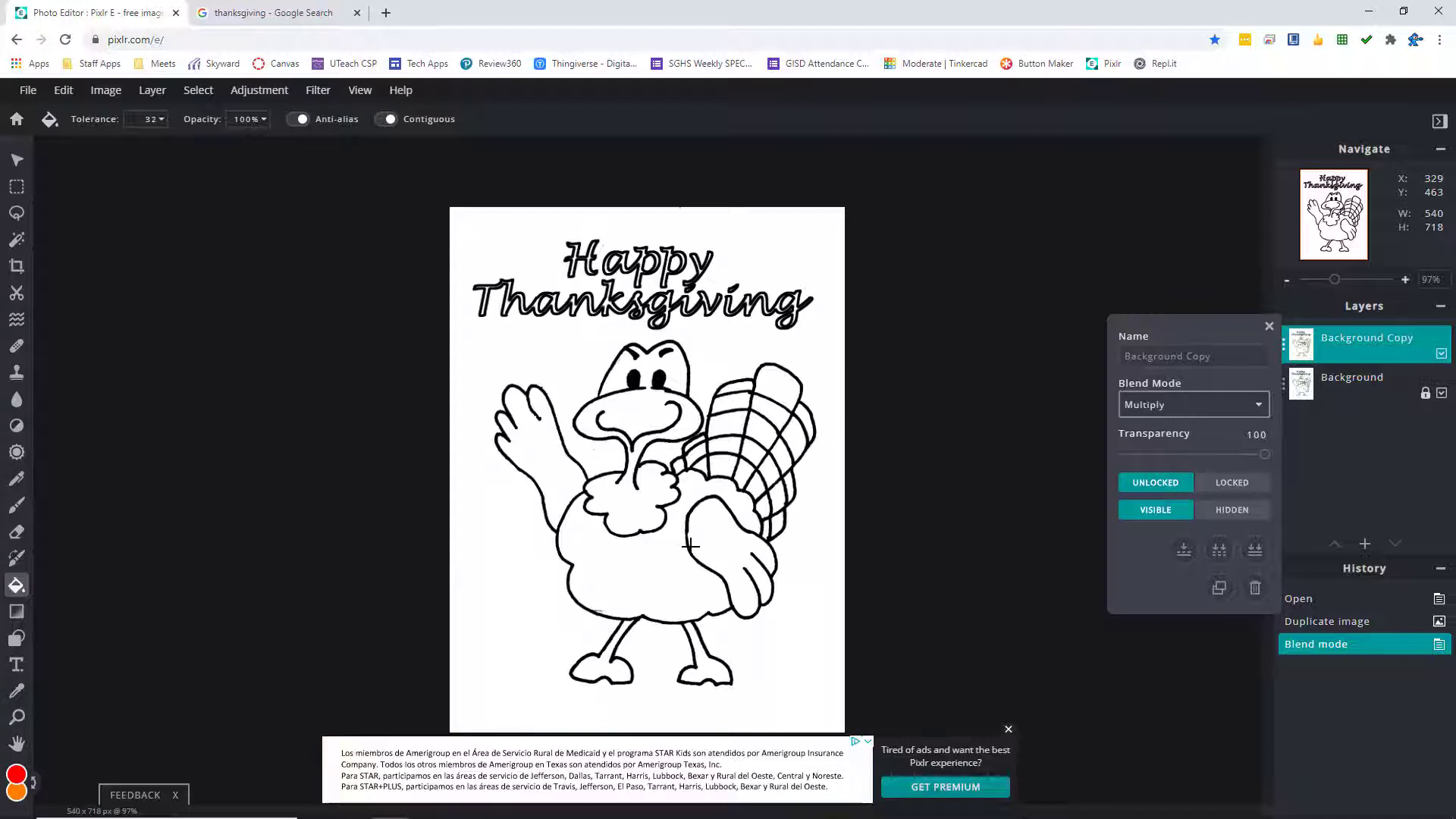
click(1321, 384)
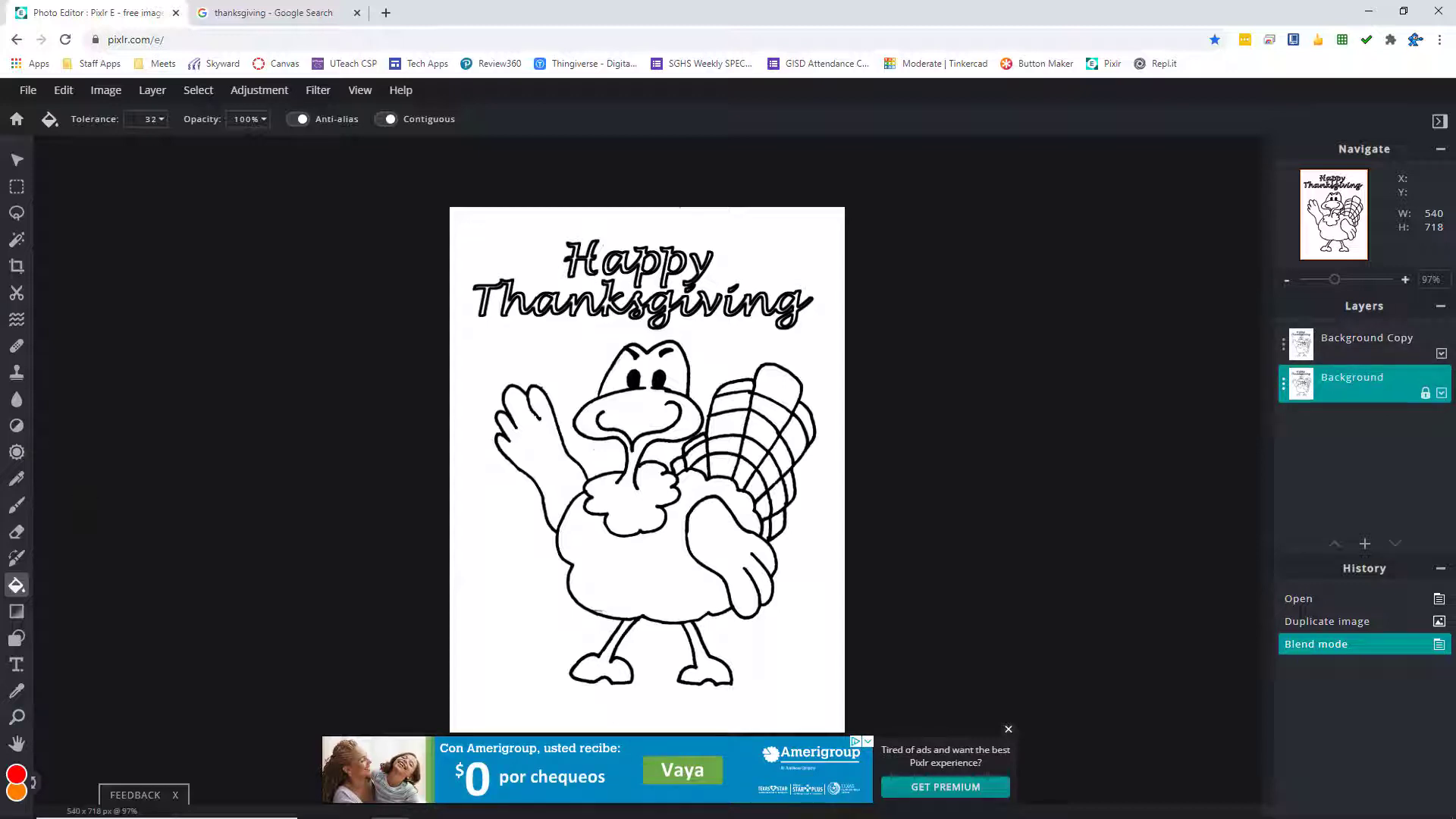
- Try a red brush stroke from the turkey's raised arm across its body on the Background layer, and undo it
click(17, 558)
click(16, 505)
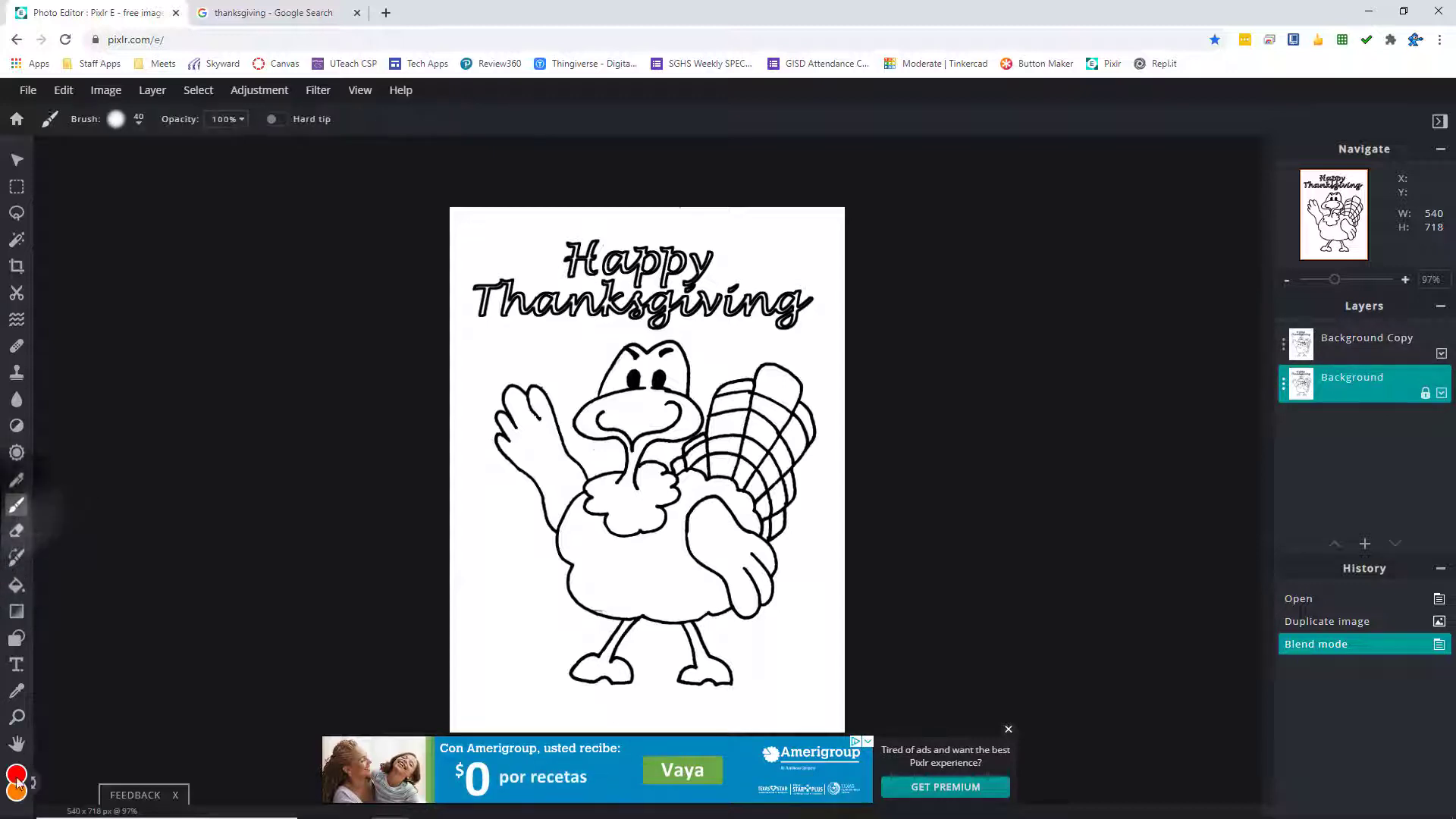
mouse_move(521, 468)
mouse_down()
mouse_move(604, 505)
mouse_move(547, 509)
mouse_move(657, 530)
mouse_move(643, 513)
mouse_move(637, 524)
mouse_move(680, 519)
mouse_move(697, 493)
mouse_move(650, 489)
mouse_move(662, 468)
mouse_move(602, 475)
mouse_move(619, 520)
mouse_move(674, 544)
mouse_move(755, 470)
mouse_move(679, 444)
mouse_move(694, 423)
mouse_move(681, 464)
mouse_move(799, 471)
mouse_move(759, 483)
mouse_move(733, 521)
mouse_move(730, 508)
mouse_move(682, 569)
mouse_up()
key(ctrl+z)
- Fill the segments of the curved band across the turkey's tail feathers with red at tolerance 32
click(17, 585)
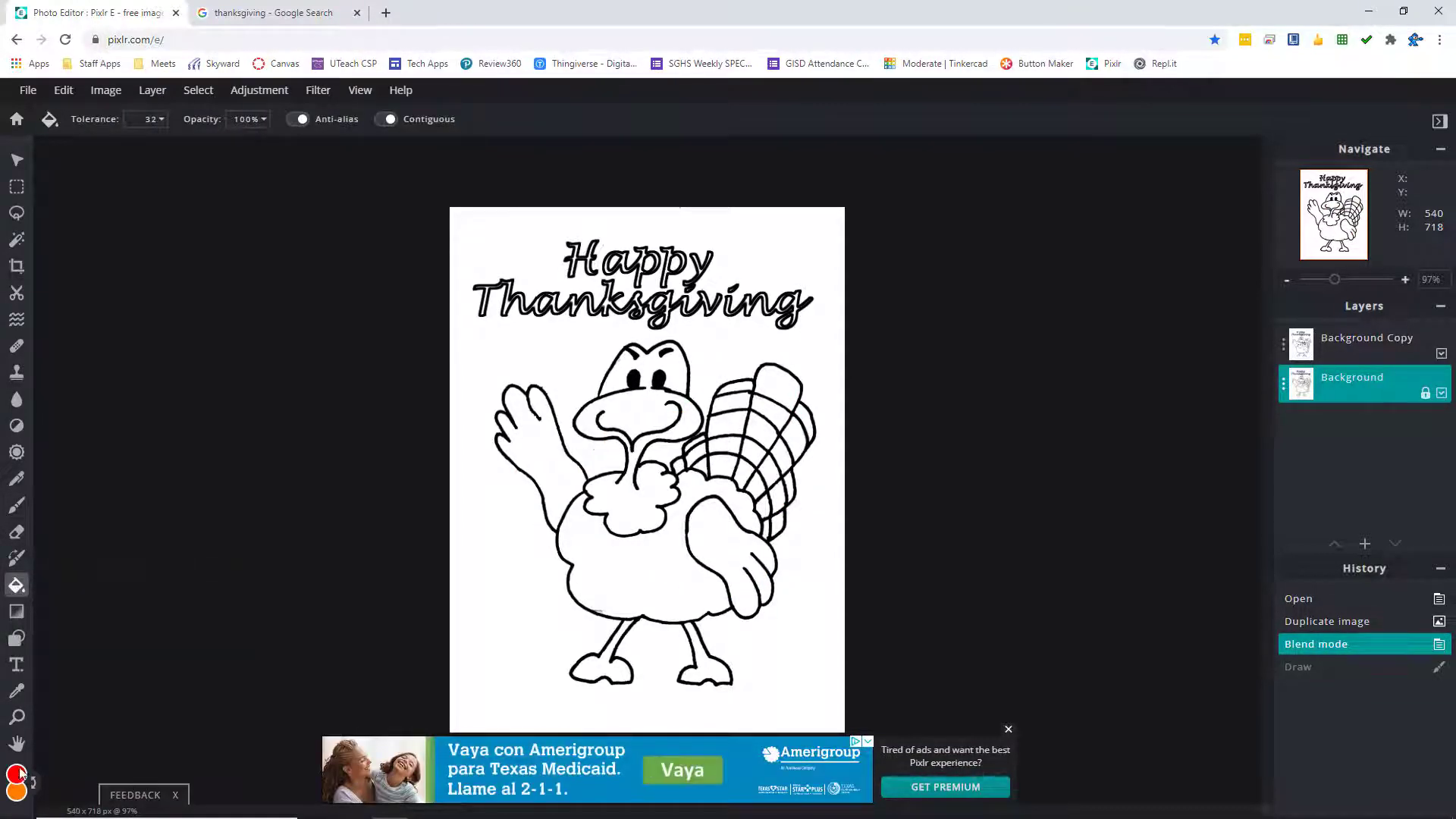
click(686, 459)
click(710, 453)
click(721, 449)
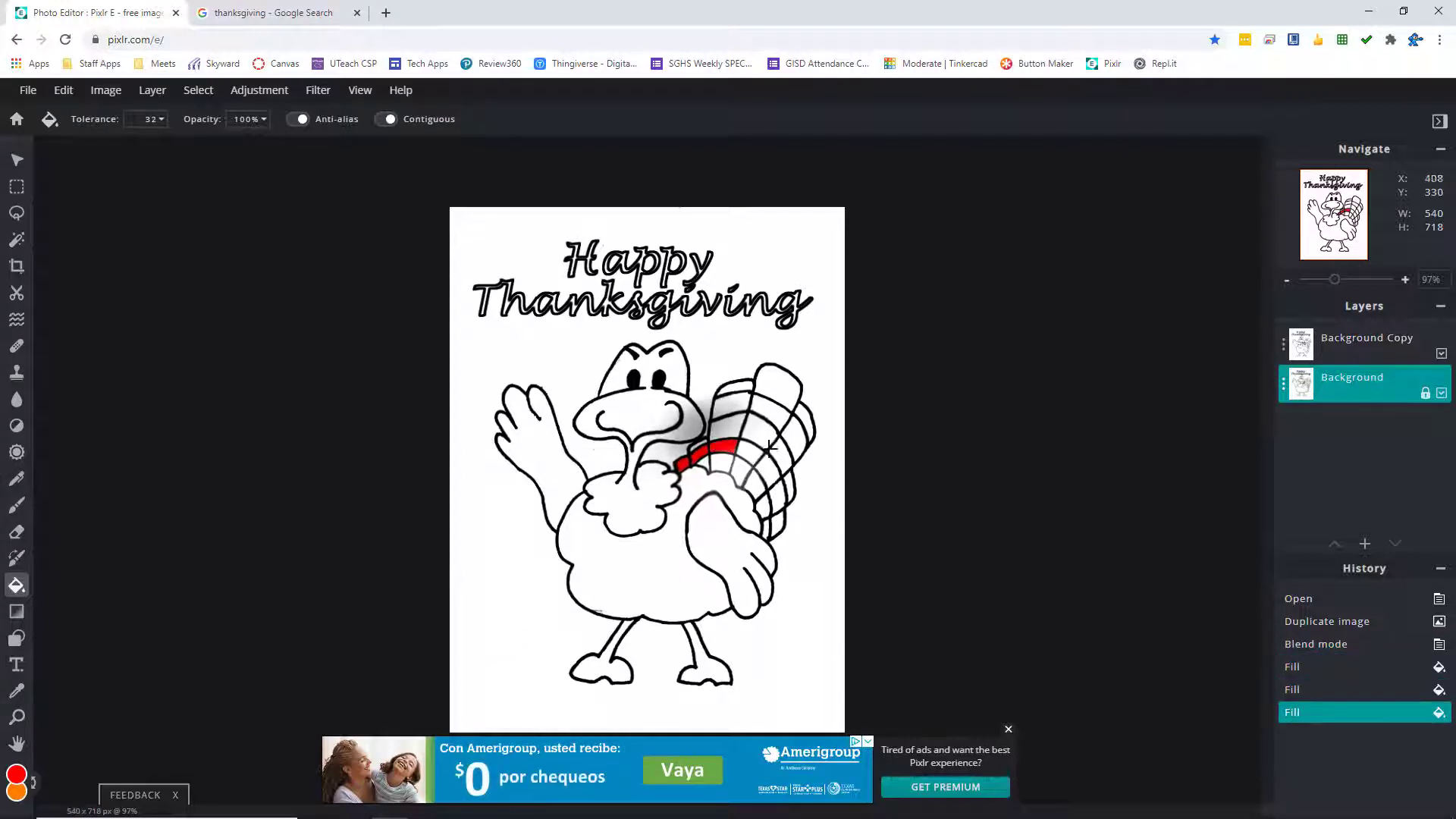
click(747, 455)
click(769, 477)
click(781, 492)
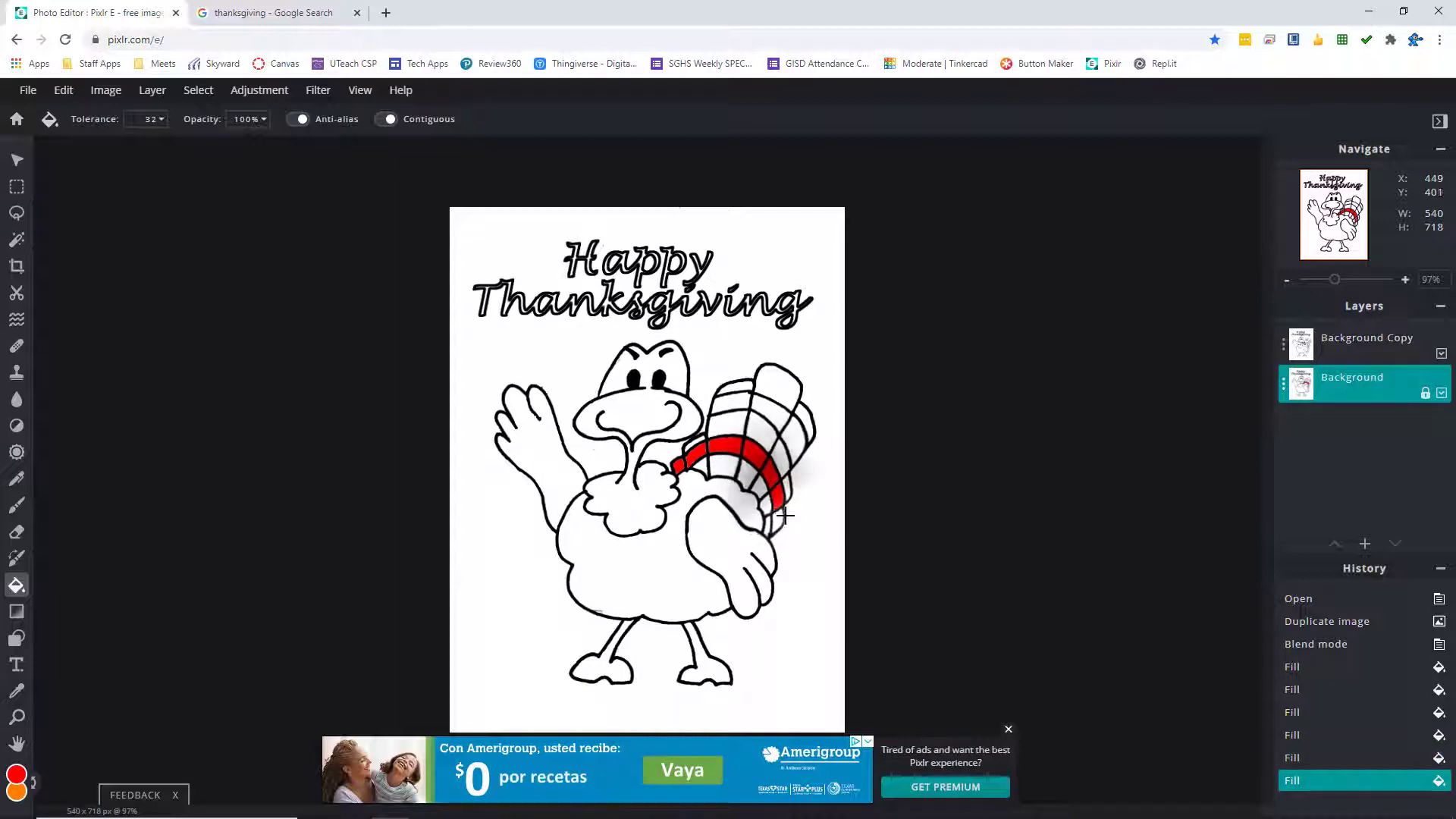
click(781, 523)
- Check the edges of the red fills up close and undo all fills on the tail band
scroll(920, 421, up, 5)
scroll(920, 421, up, 10)
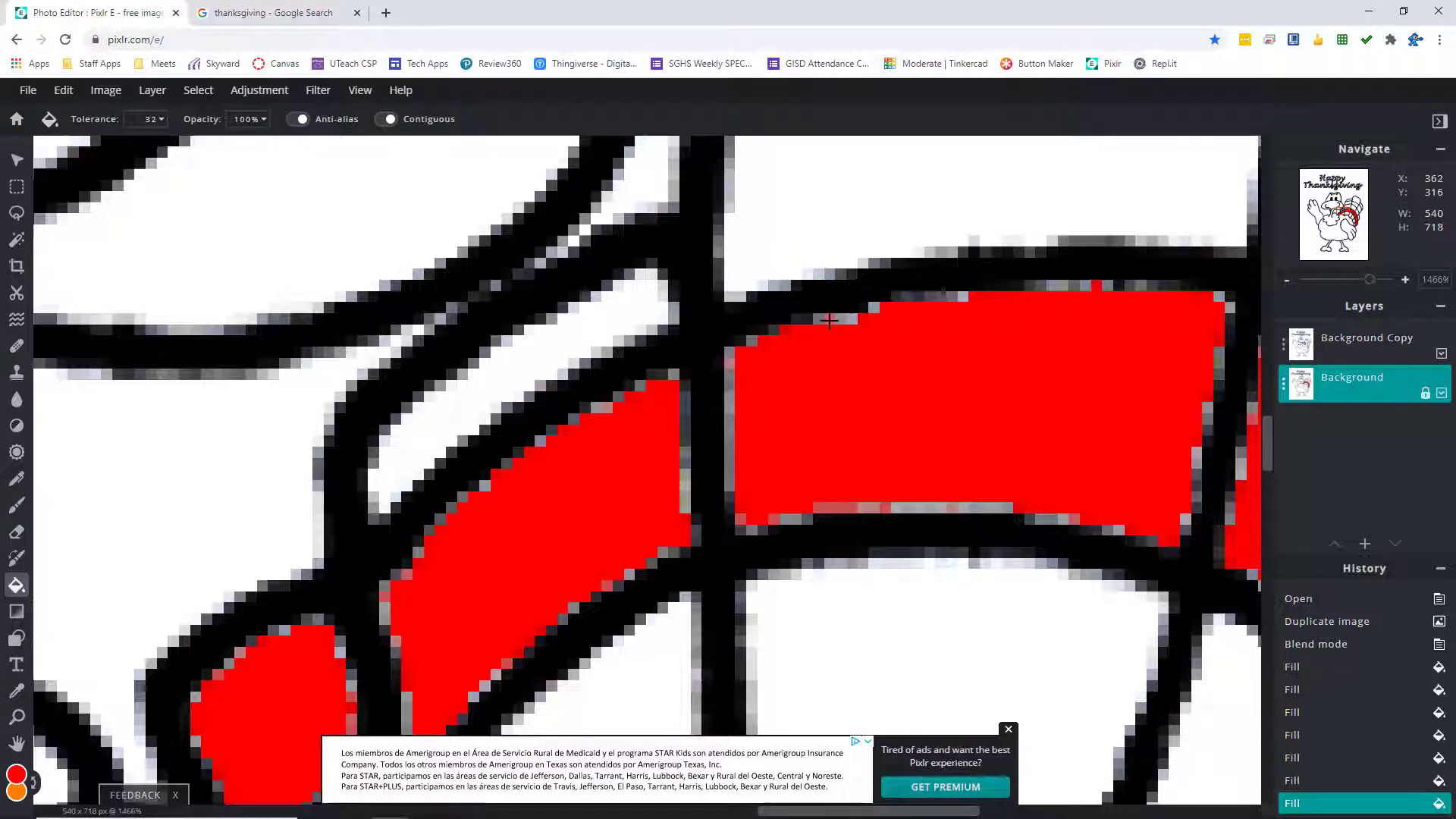
scroll(944, 380, down, 12)
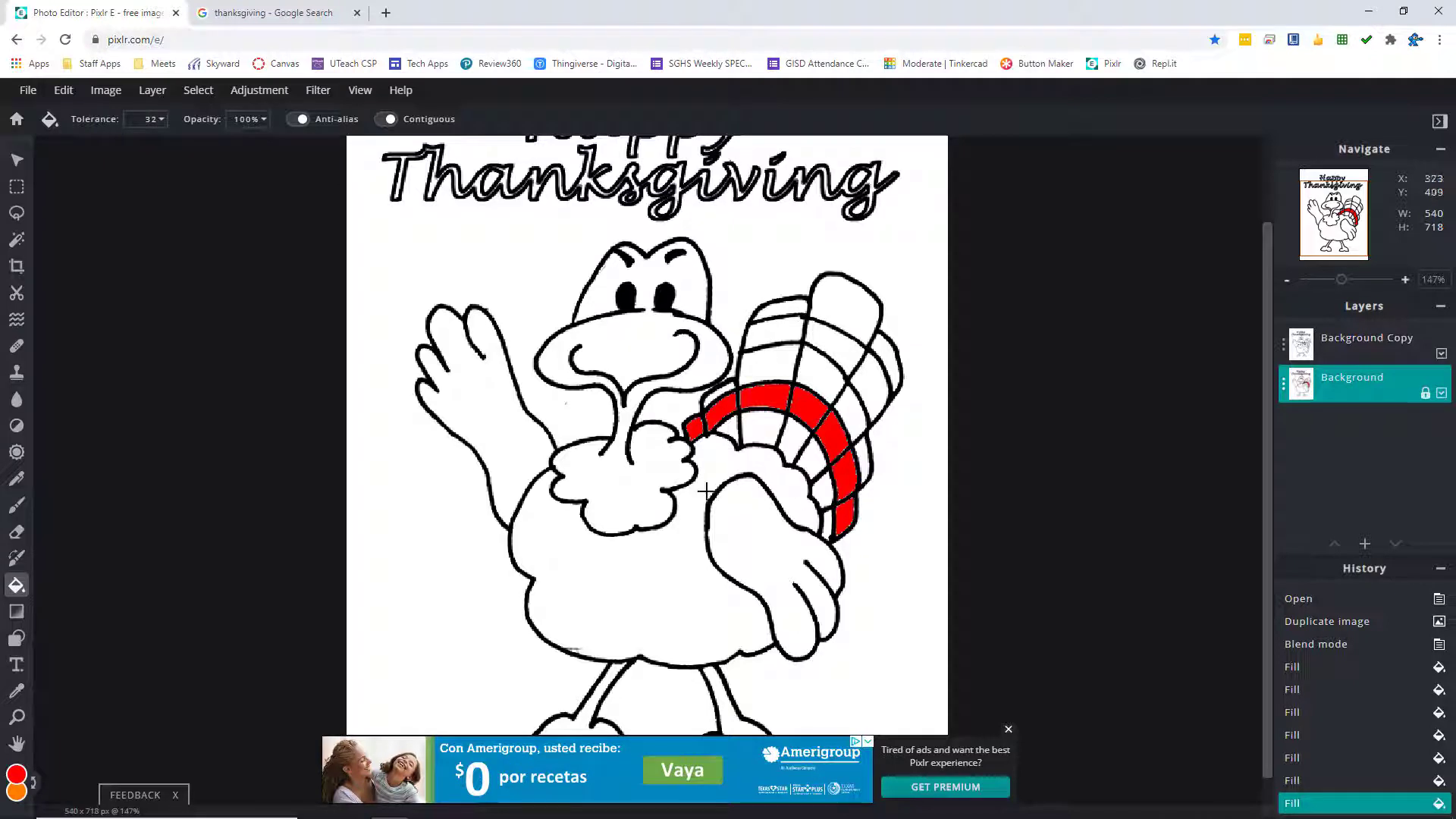
key(ctrl+z)
key(ctrl+z)
key(ctrl+z)
key(ctrl+z)
key(ctrl+z)
key(ctrl+z)
key(ctrl+z)
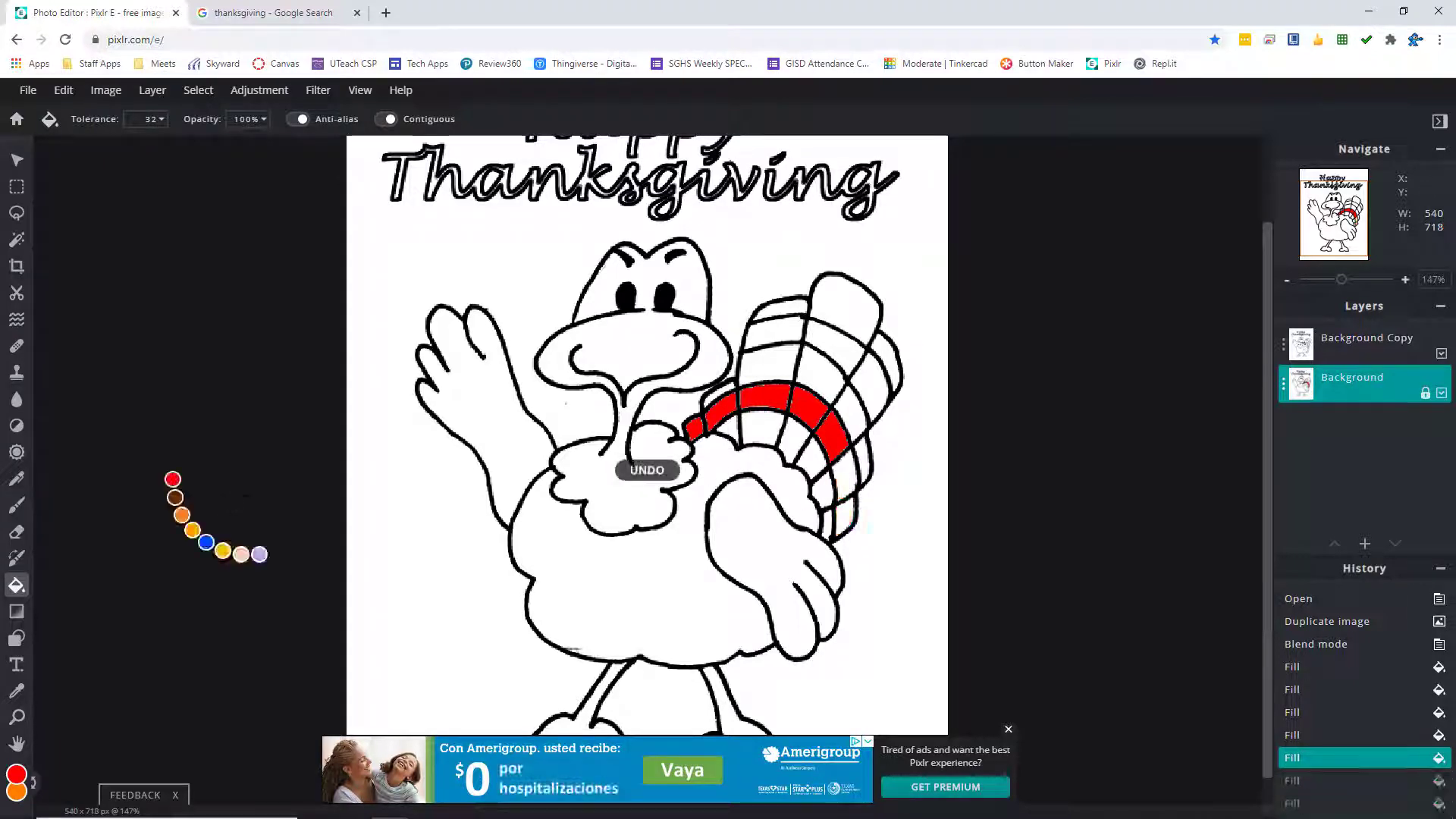
- Set the fill tolerance to 133, refill the curved tail band's segments with red and check their edges up close
click(145, 119)
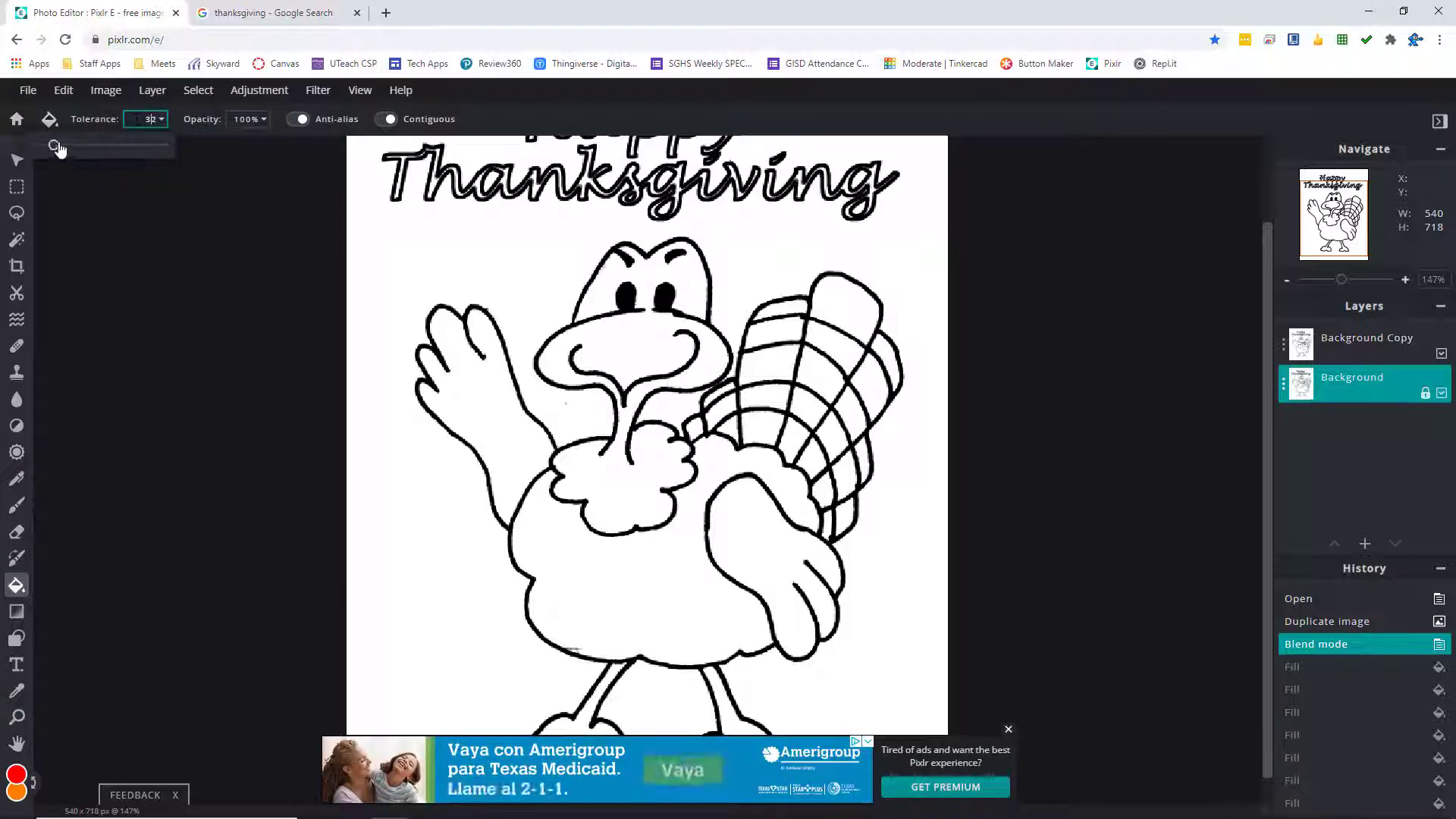
drag(59, 149, 103, 152)
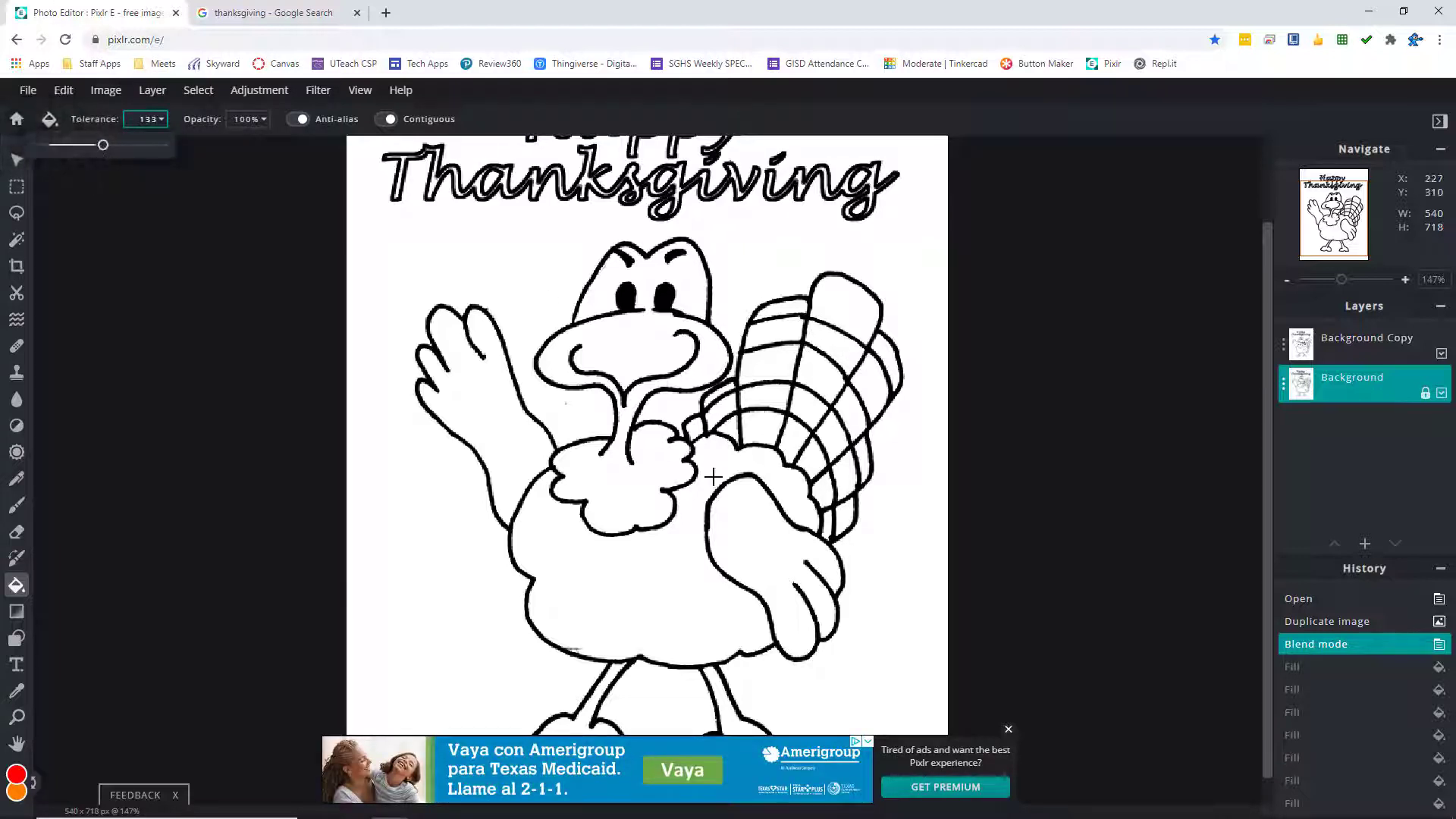
click(691, 427)
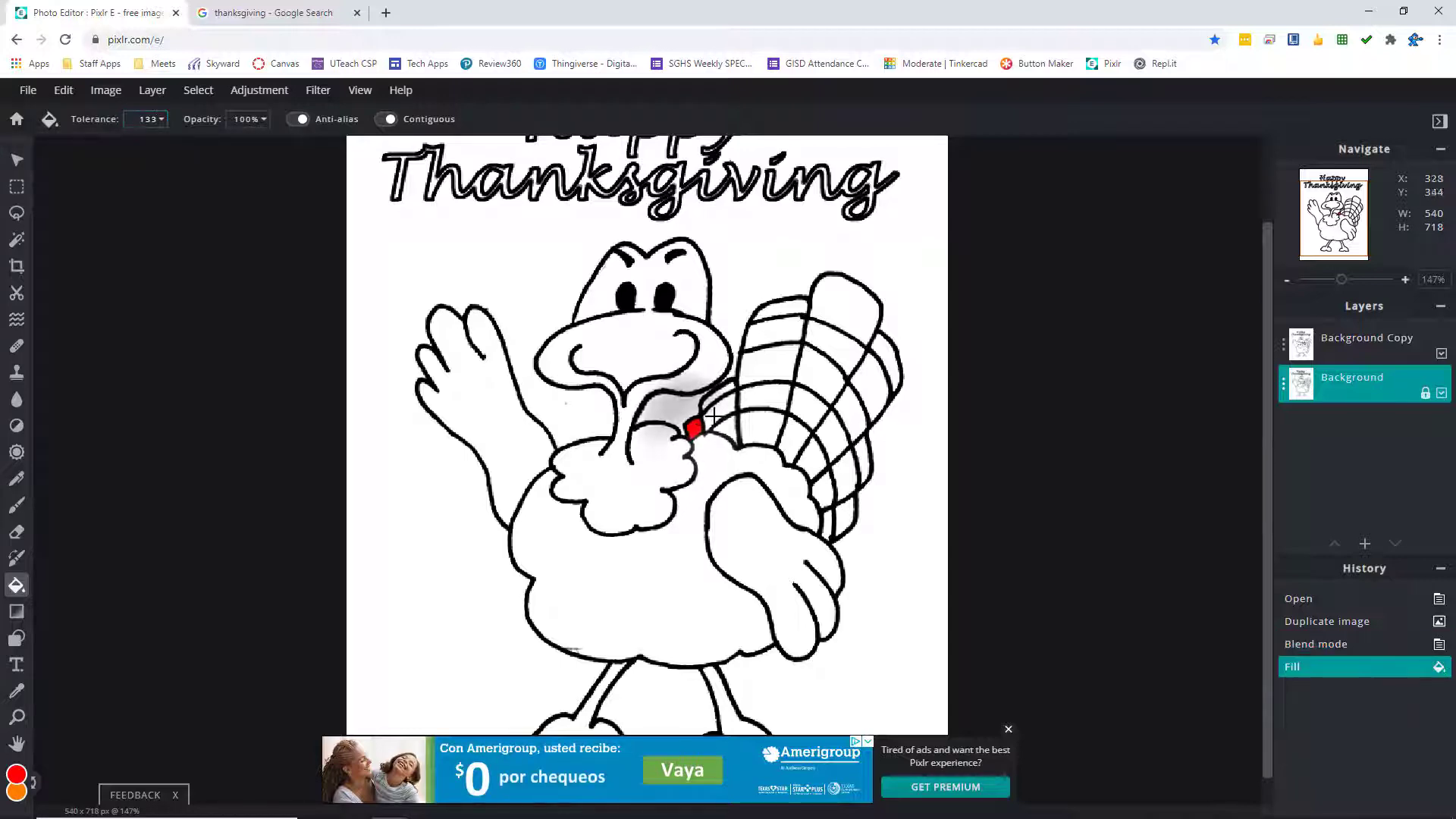
click(724, 410)
click(766, 396)
click(813, 408)
click(840, 438)
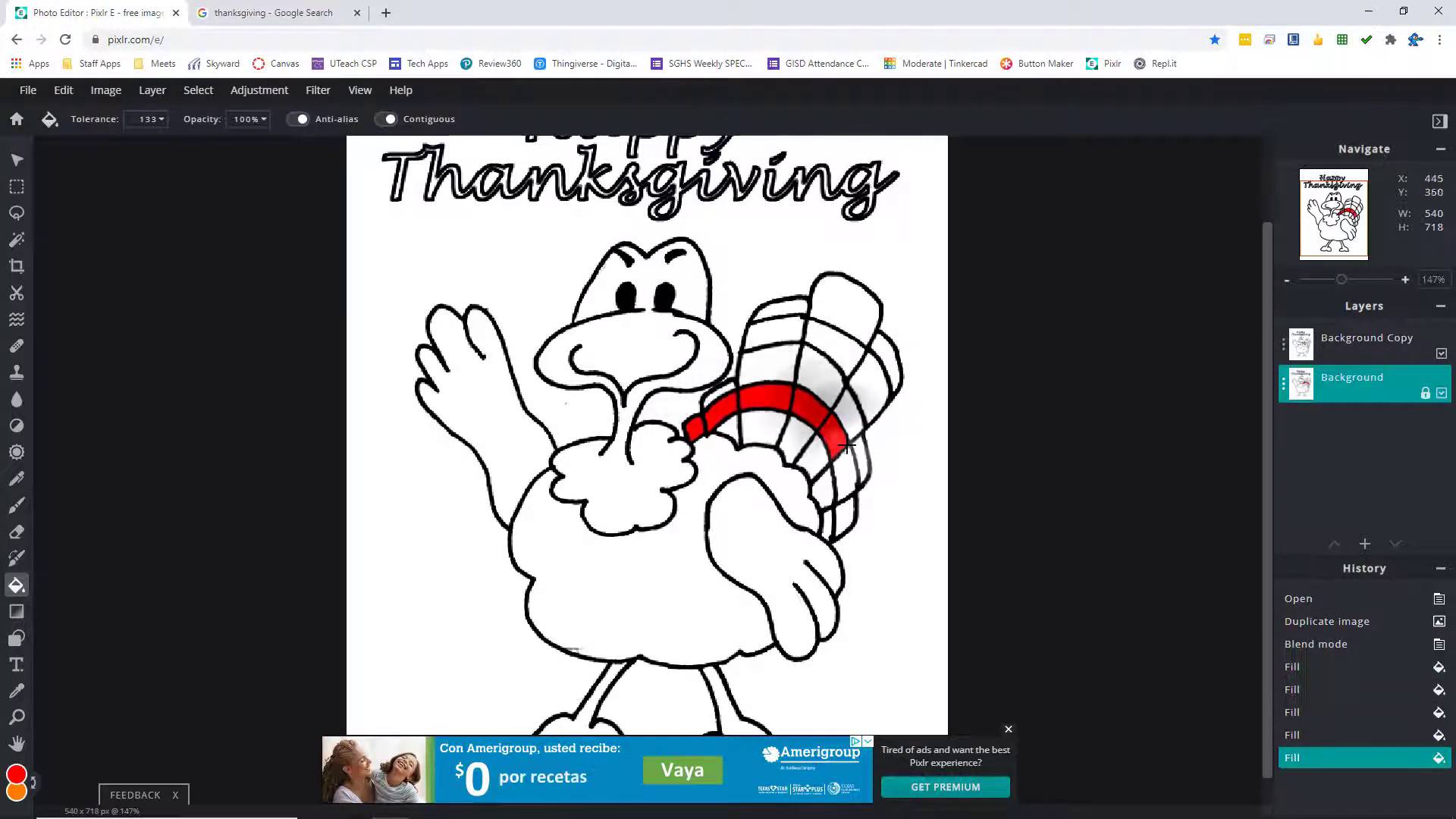
click(849, 477)
click(845, 522)
scroll(841, 465, up, 2)
scroll(841, 465, up, 10)
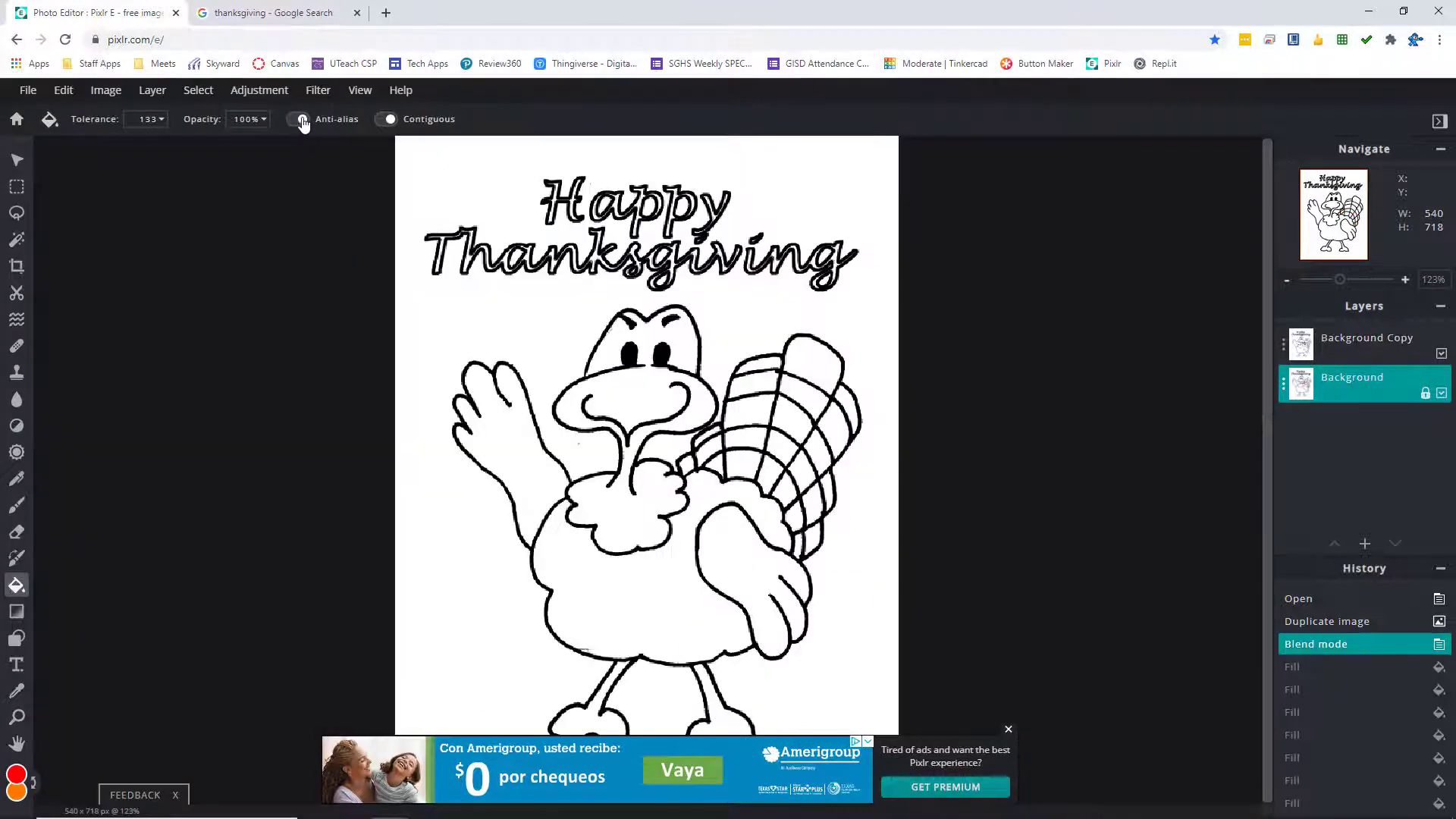
- Turn off Anti-alias for the fill, colour the first three segments of the tail band red and inspect the edges
click(303, 120)
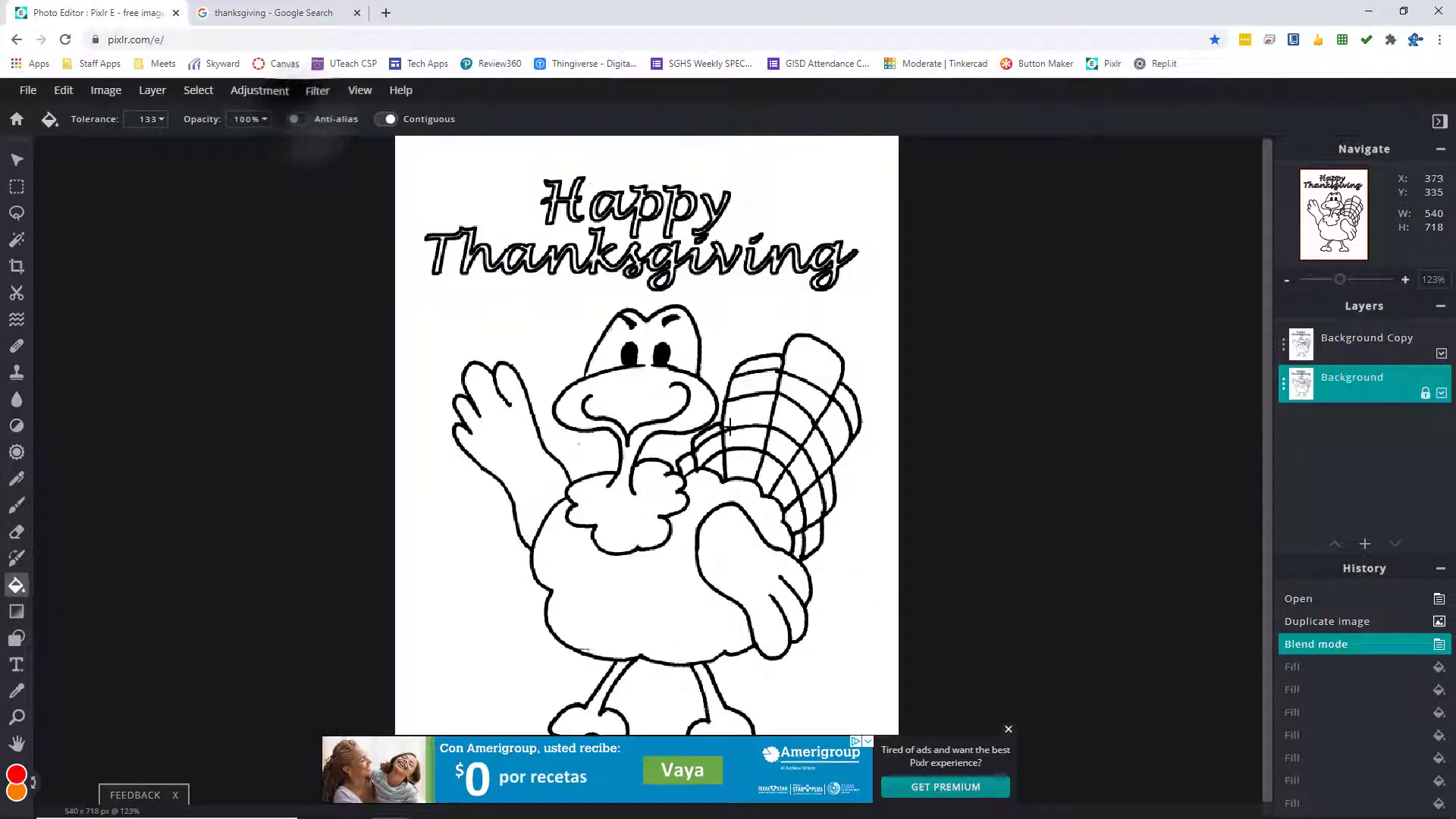
click(686, 464)
click(711, 452)
click(747, 438)
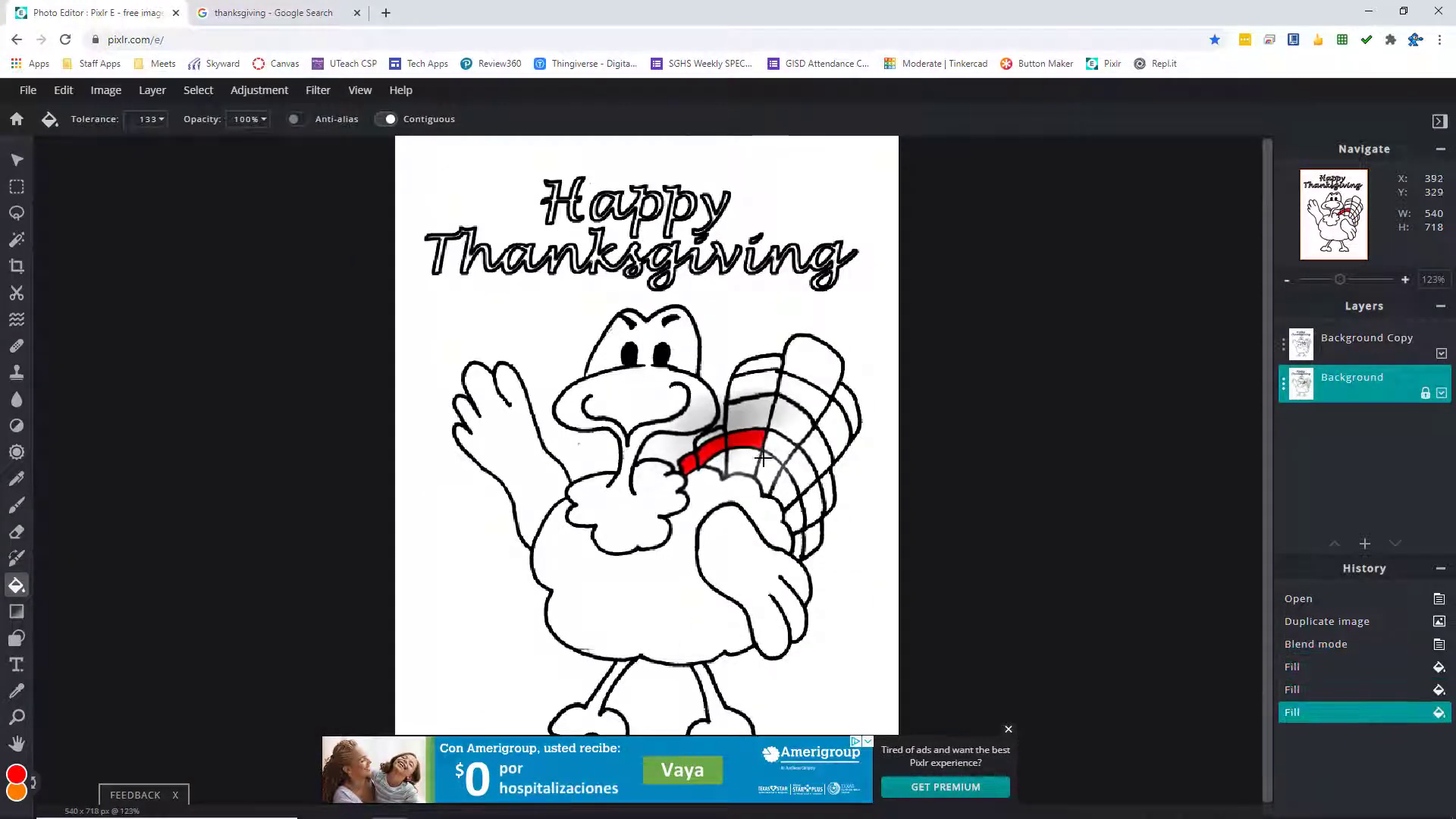
scroll(675, 387, up, 6)
scroll(577, 395, up, 10)
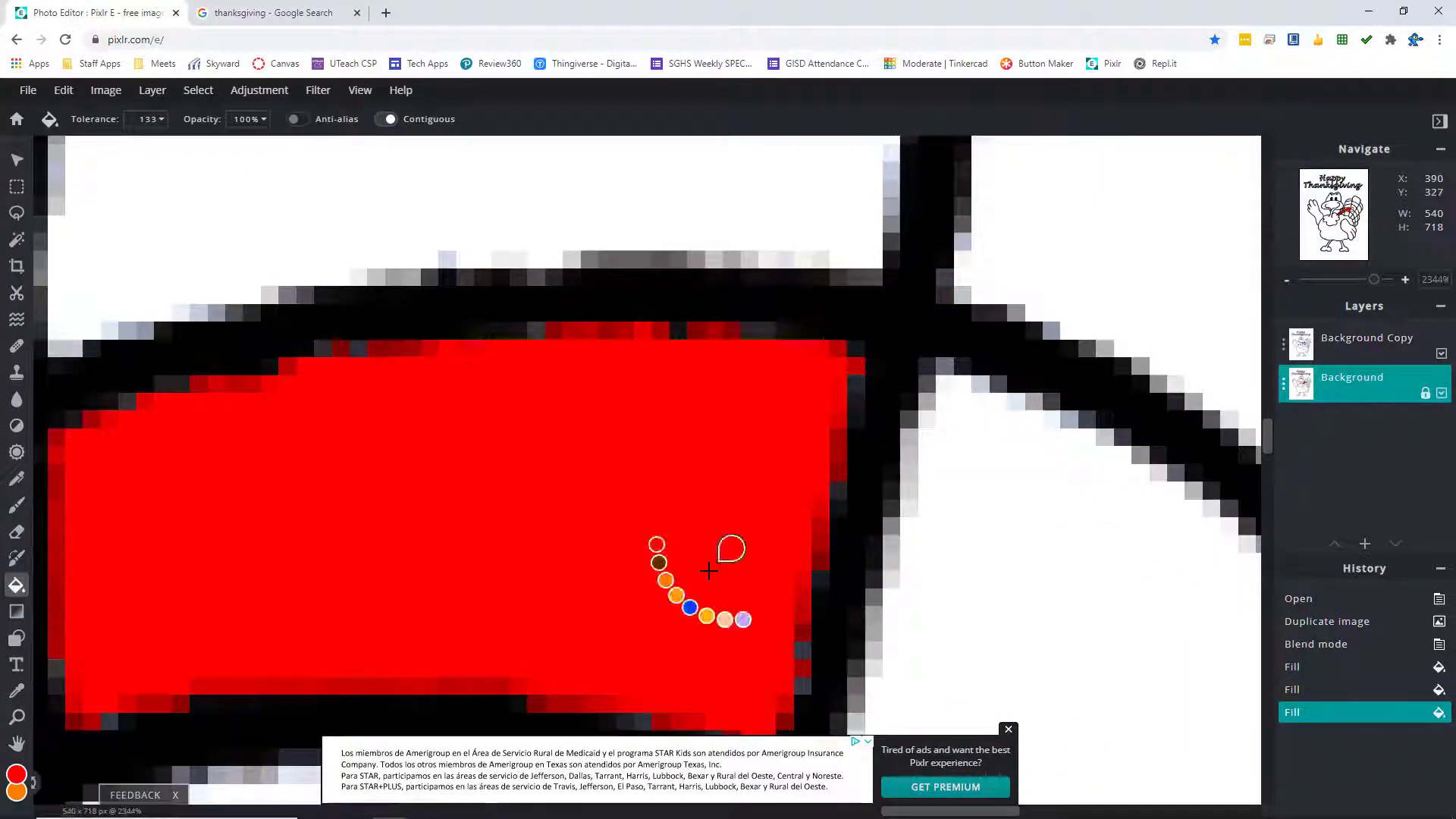
- Undo the third tail-band segment's fill and redo it in red with Anti-alias turned back on
key(ctrl+z)
click(579, 465)
key(ctrl+z)
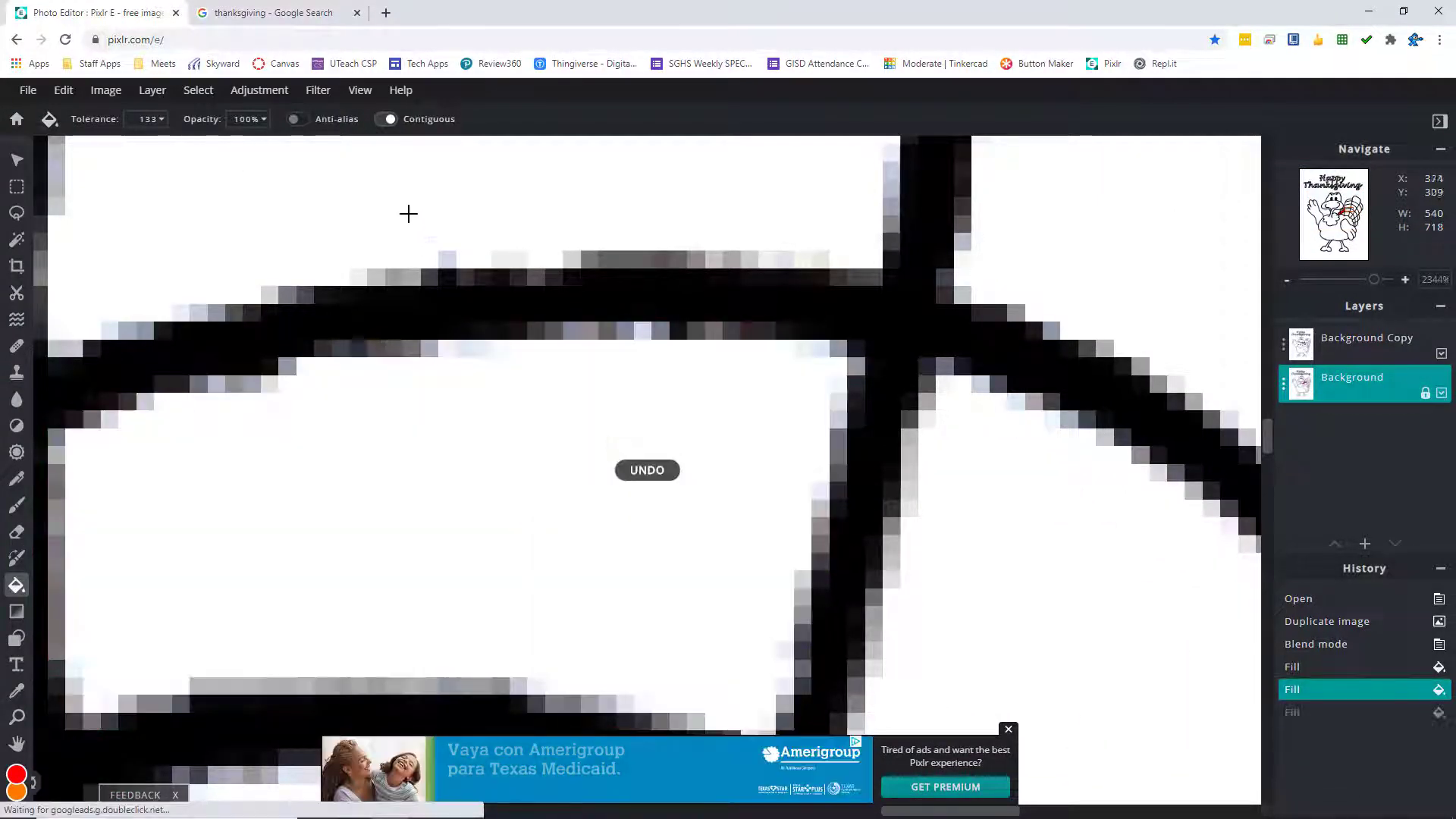
click(300, 121)
click(485, 448)
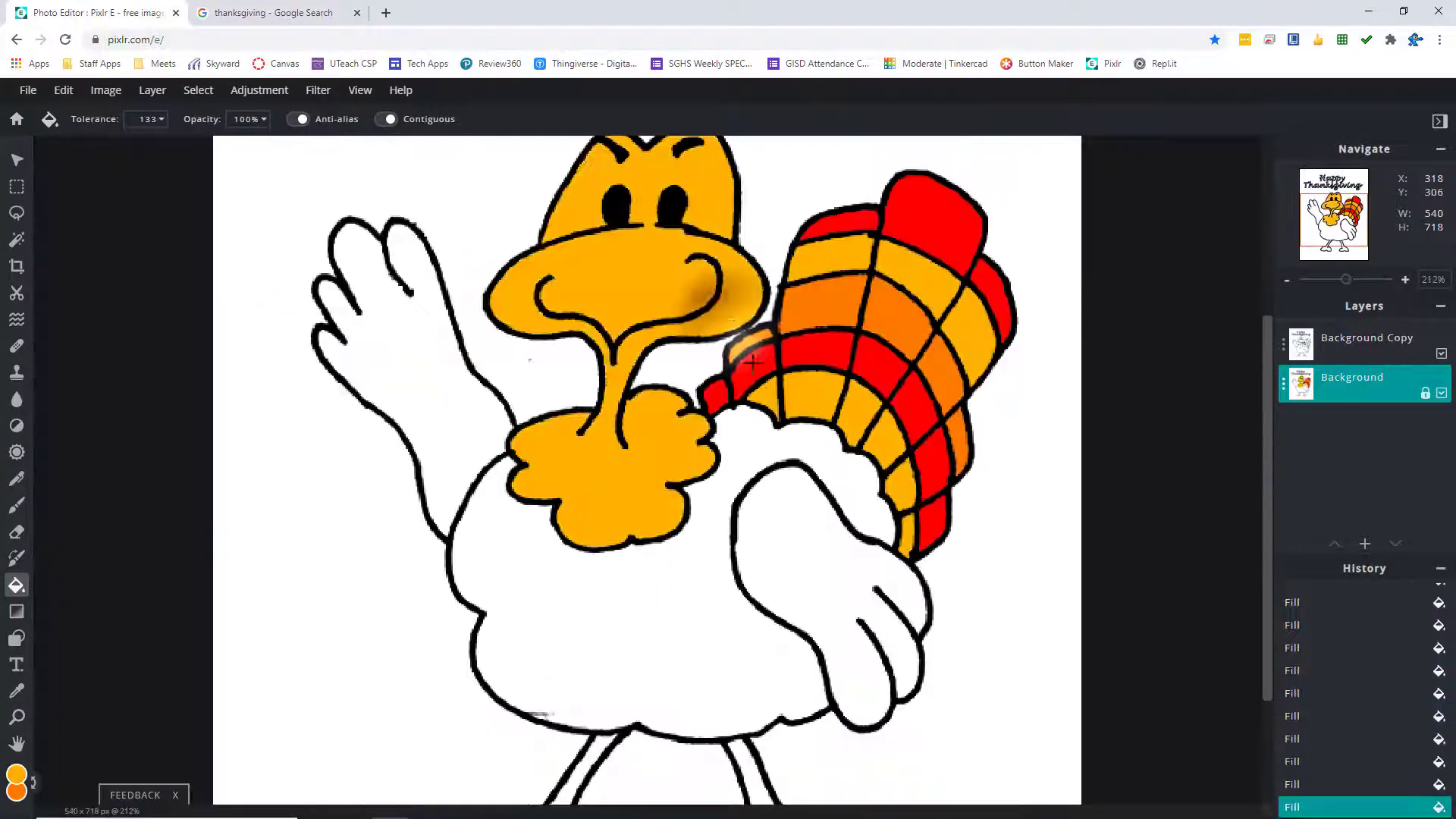
- Undo the yellow-orange fill on the turkey's head, beak and wattle
scroll(717, 388, down, 5)
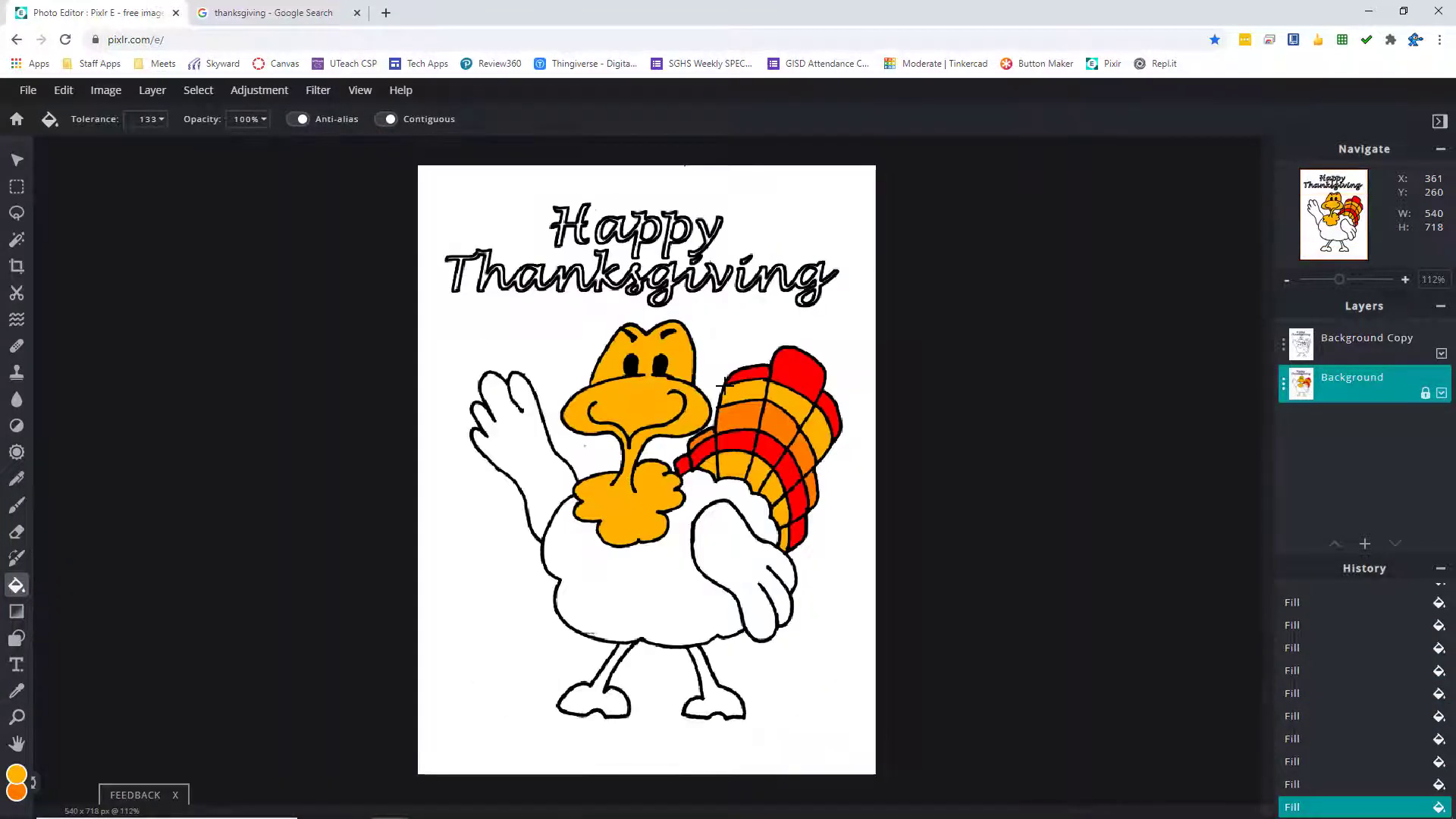
scroll(601, 343, up, 4)
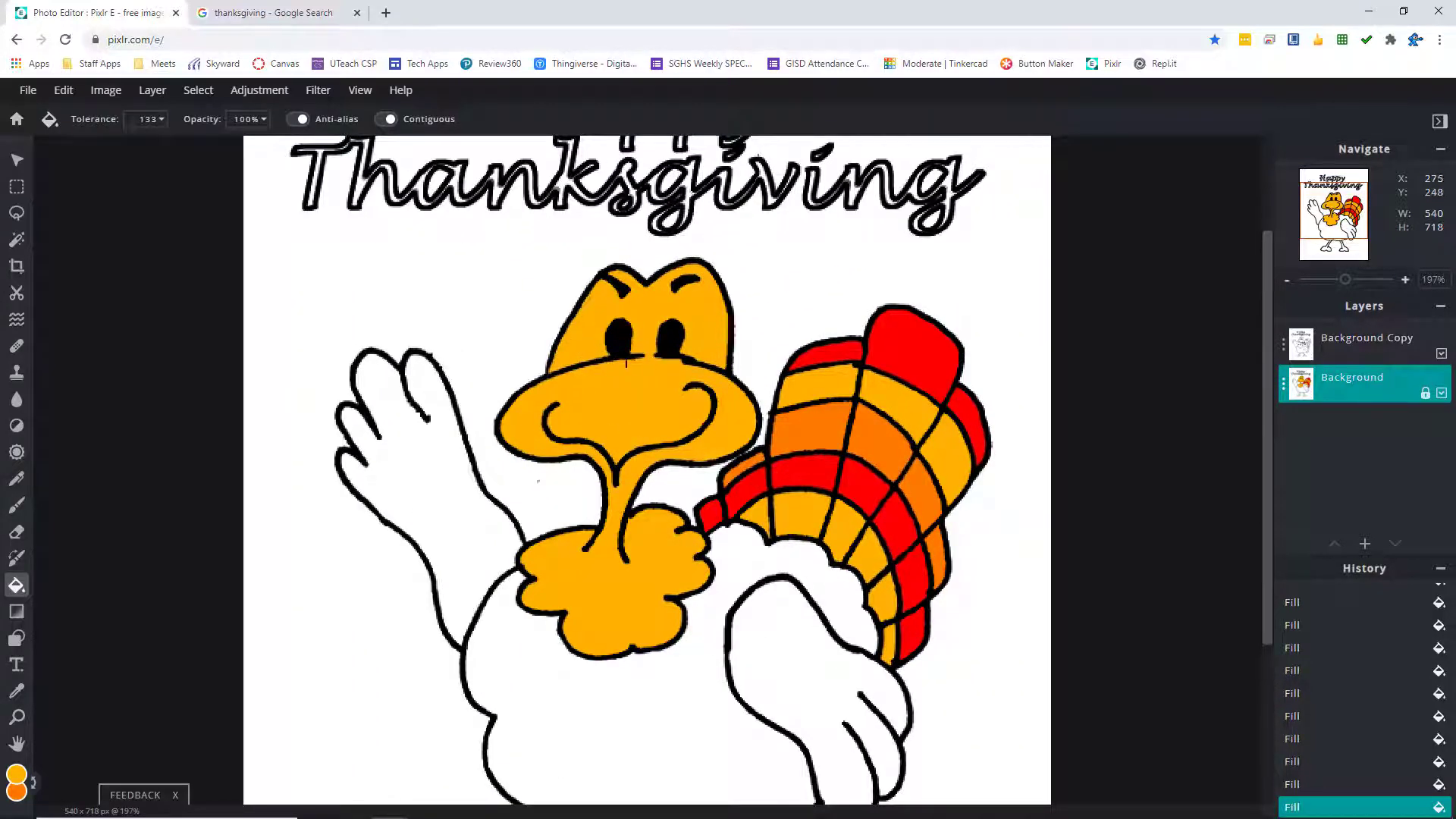
key(ctrl+z)
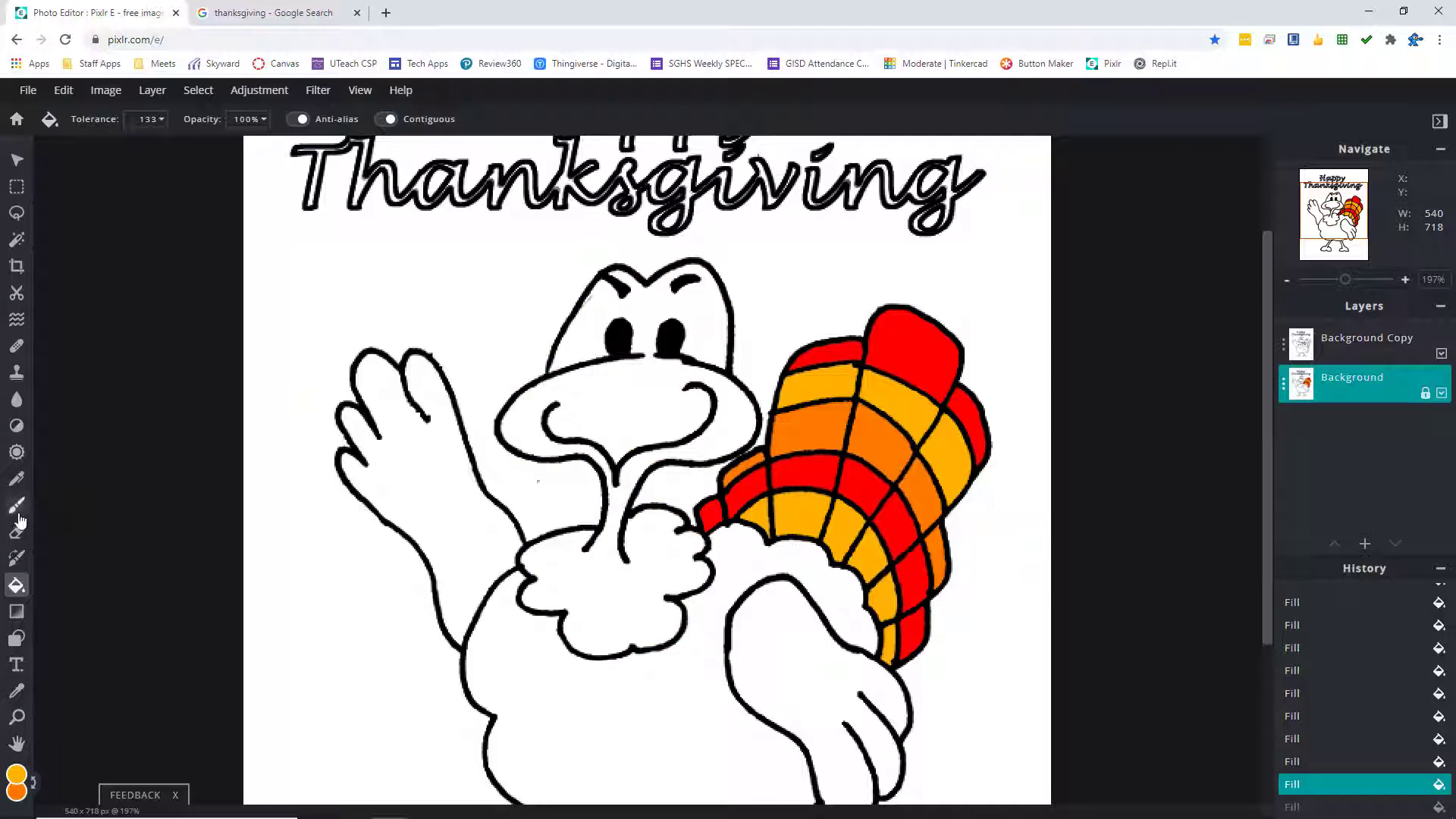
- Switch to the Brush tool and set its colour to black (#000000)
click(18, 514)
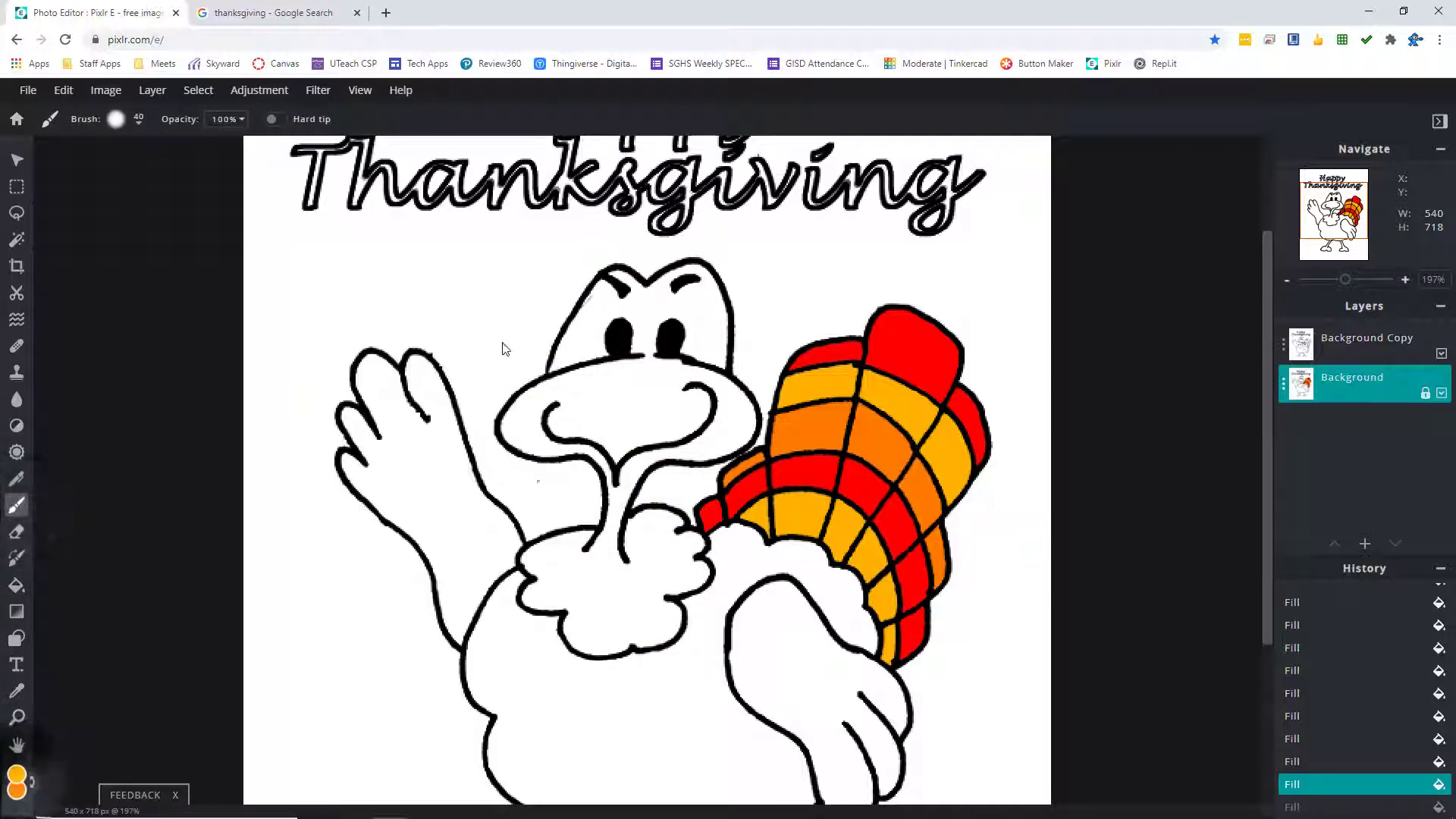
drag(607, 425, 448, 725)
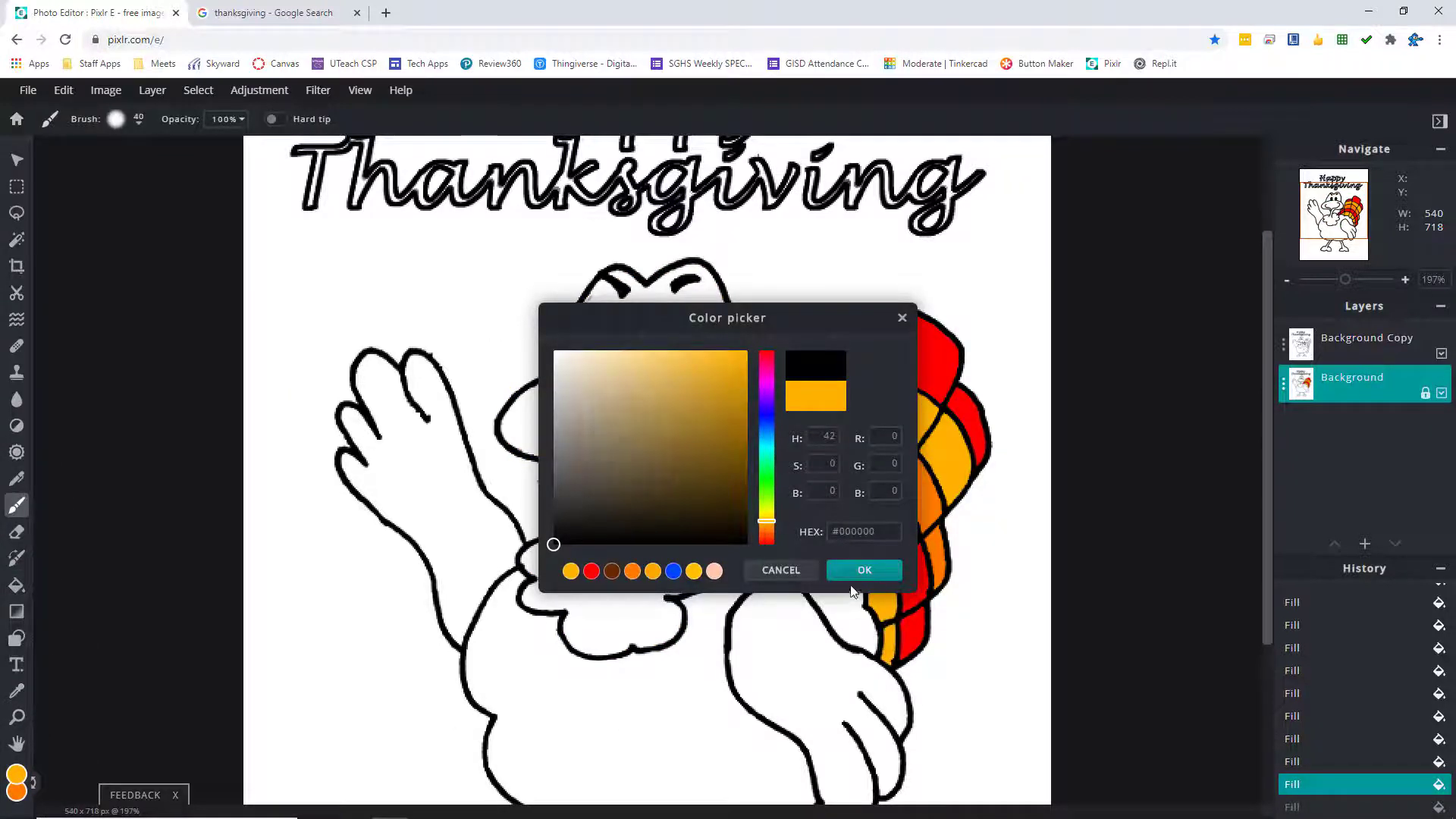
click(863, 570)
- Set the brush size to 5 and paint black across the gap in the beak's upper outline between the turkey's eyes
scroll(641, 312, up, 5)
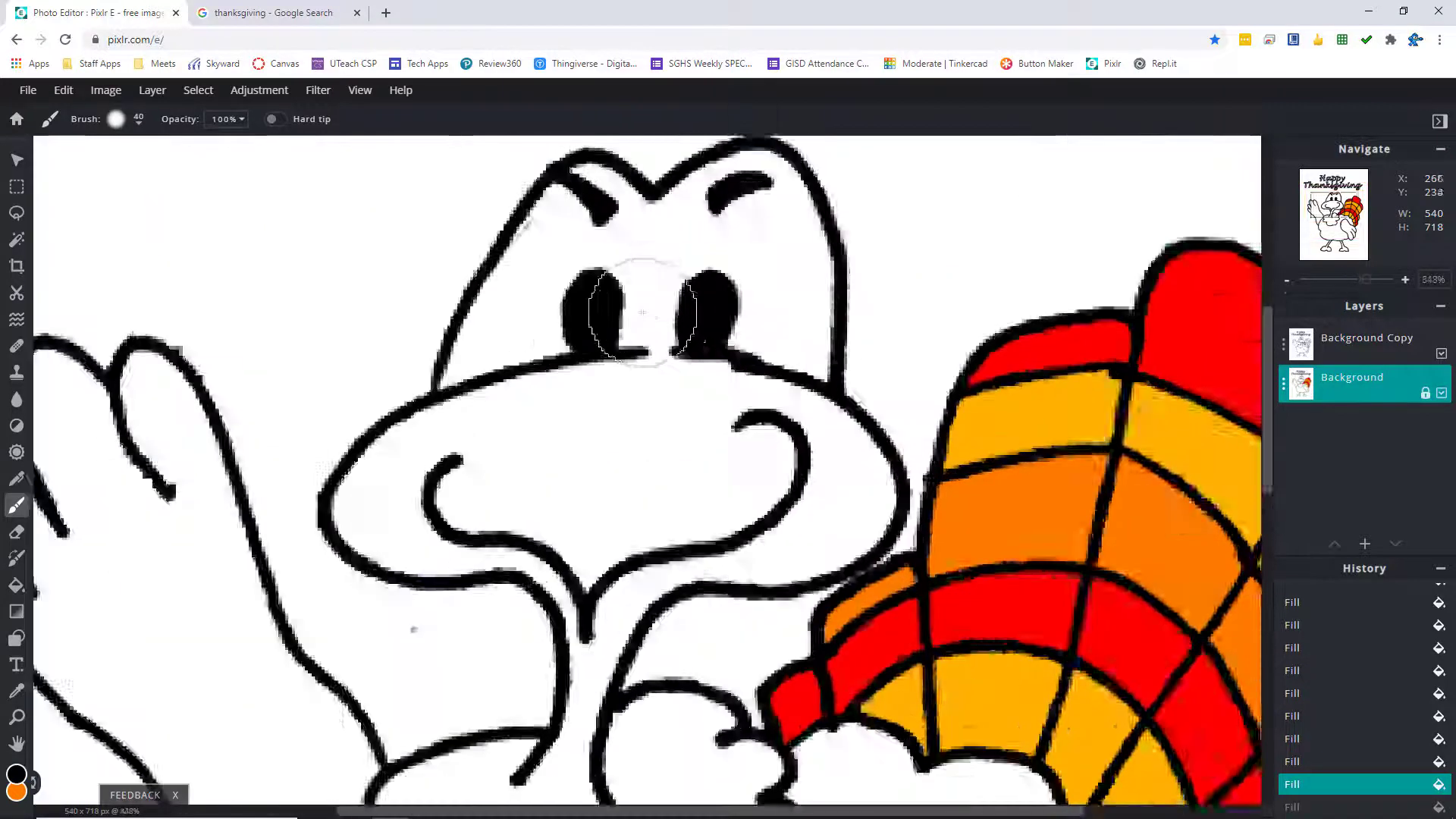
scroll(642, 312, up, 2)
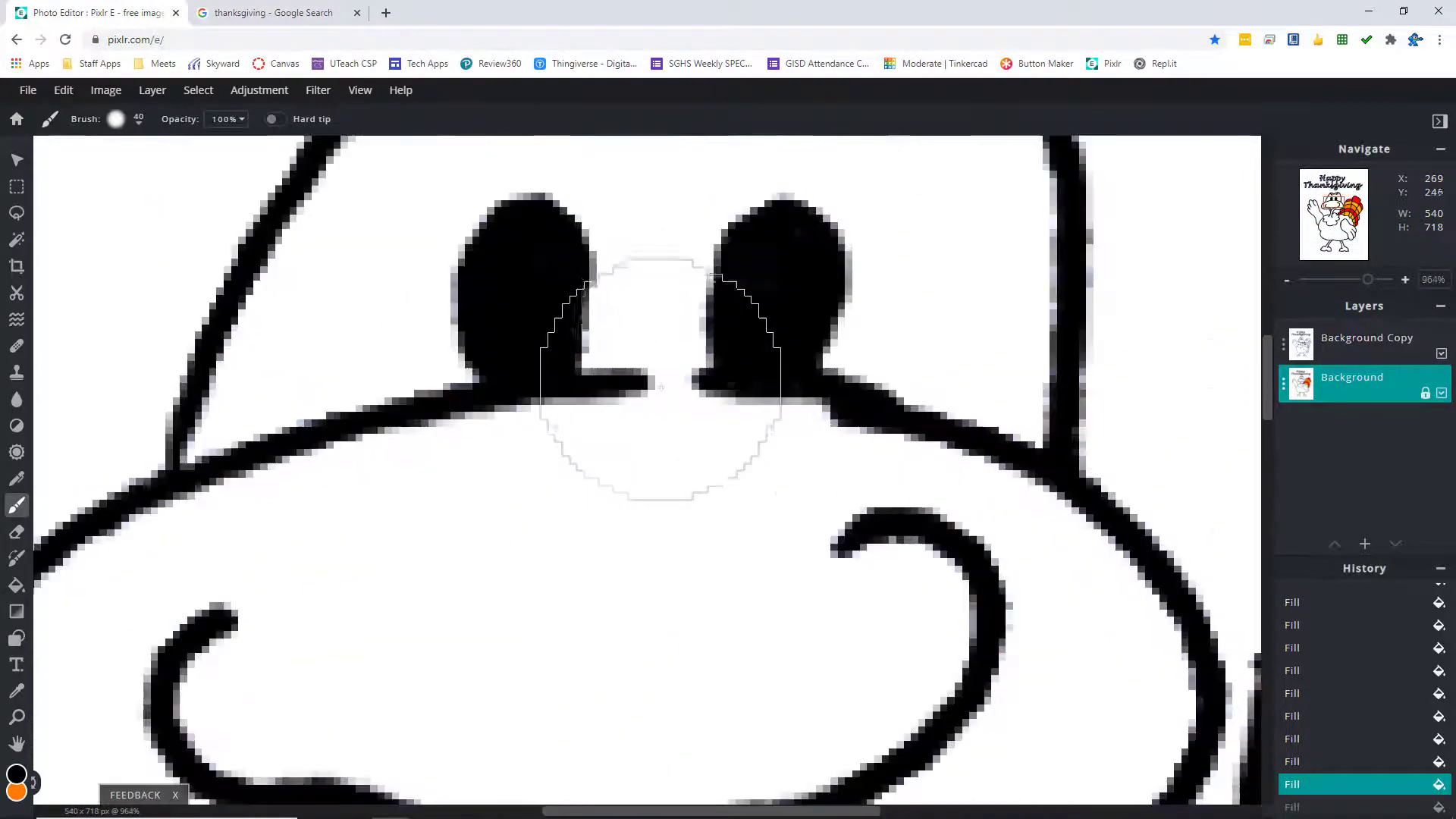
click(140, 120)
drag(131, 175, 125, 174)
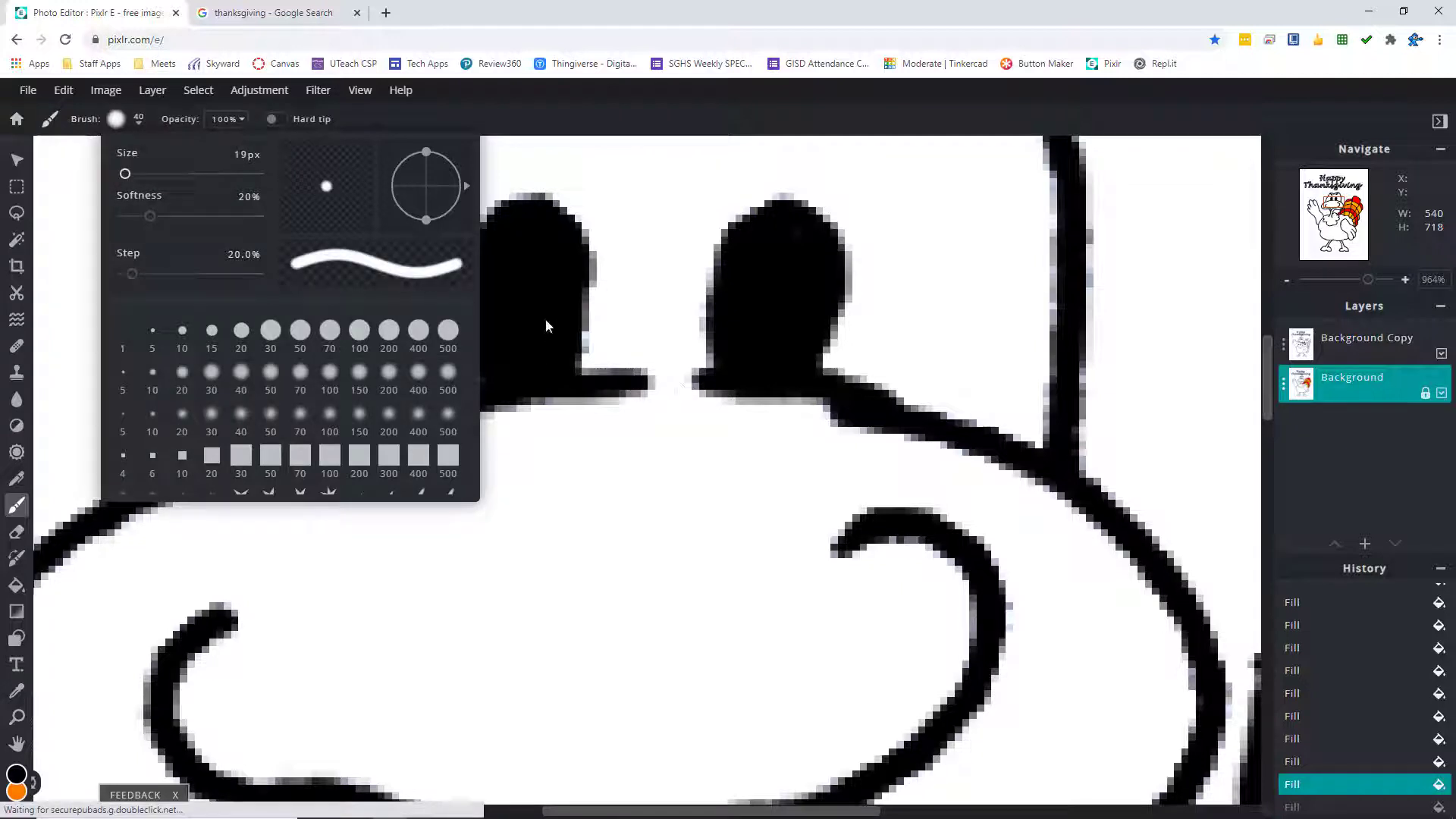
mouse_move(629, 384)
mouse_down()
mouse_move(714, 385)
mouse_move(629, 385)
mouse_move(668, 383)
mouse_up()
key(ctrl+z)
click(653, 383)
click(675, 380)
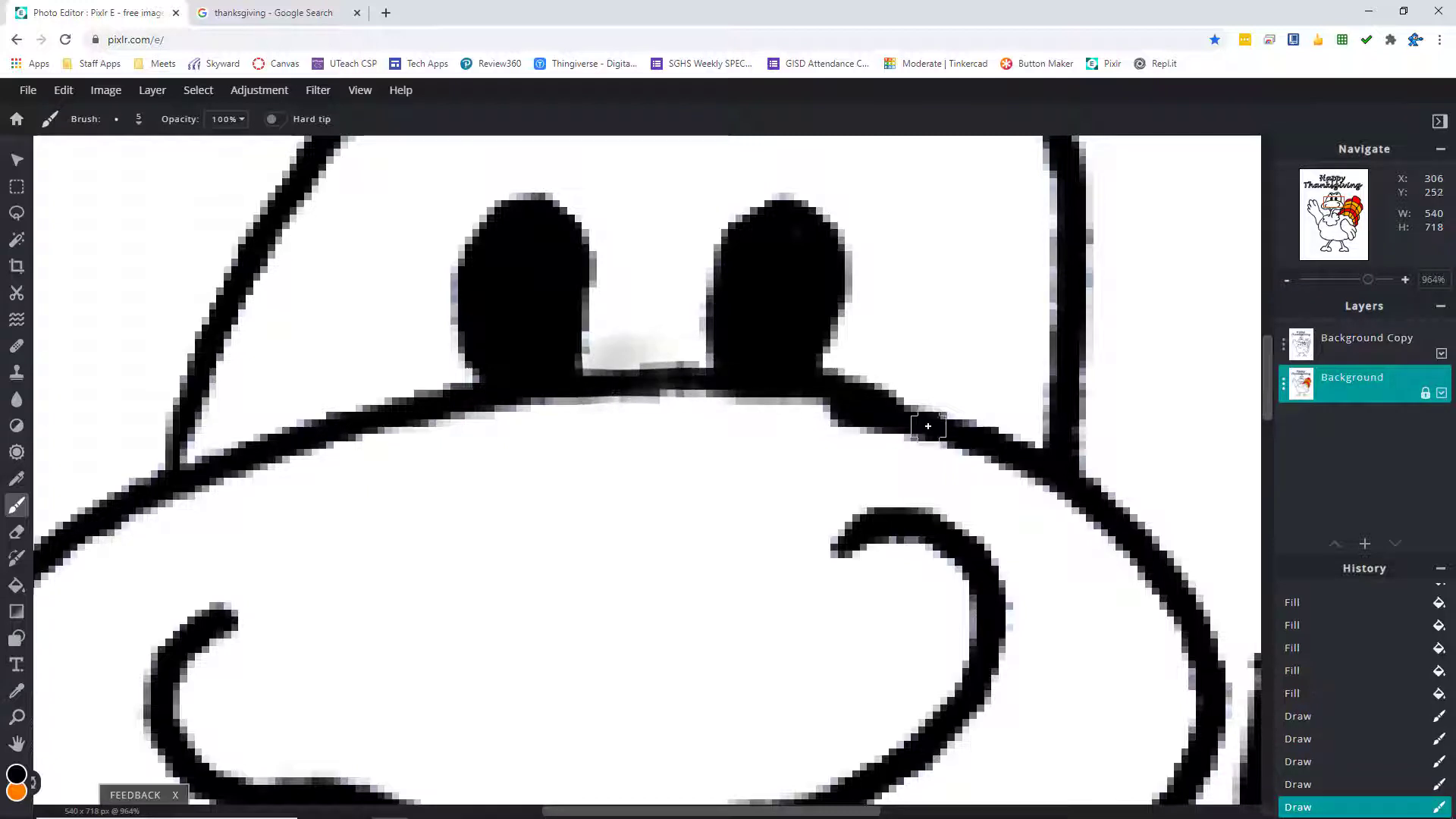
- Fill the turkey's beak and wattle with the tail's yellow-orange (#FFB300)
scroll(665, 409, down, 4)
scroll(666, 408, down, 4)
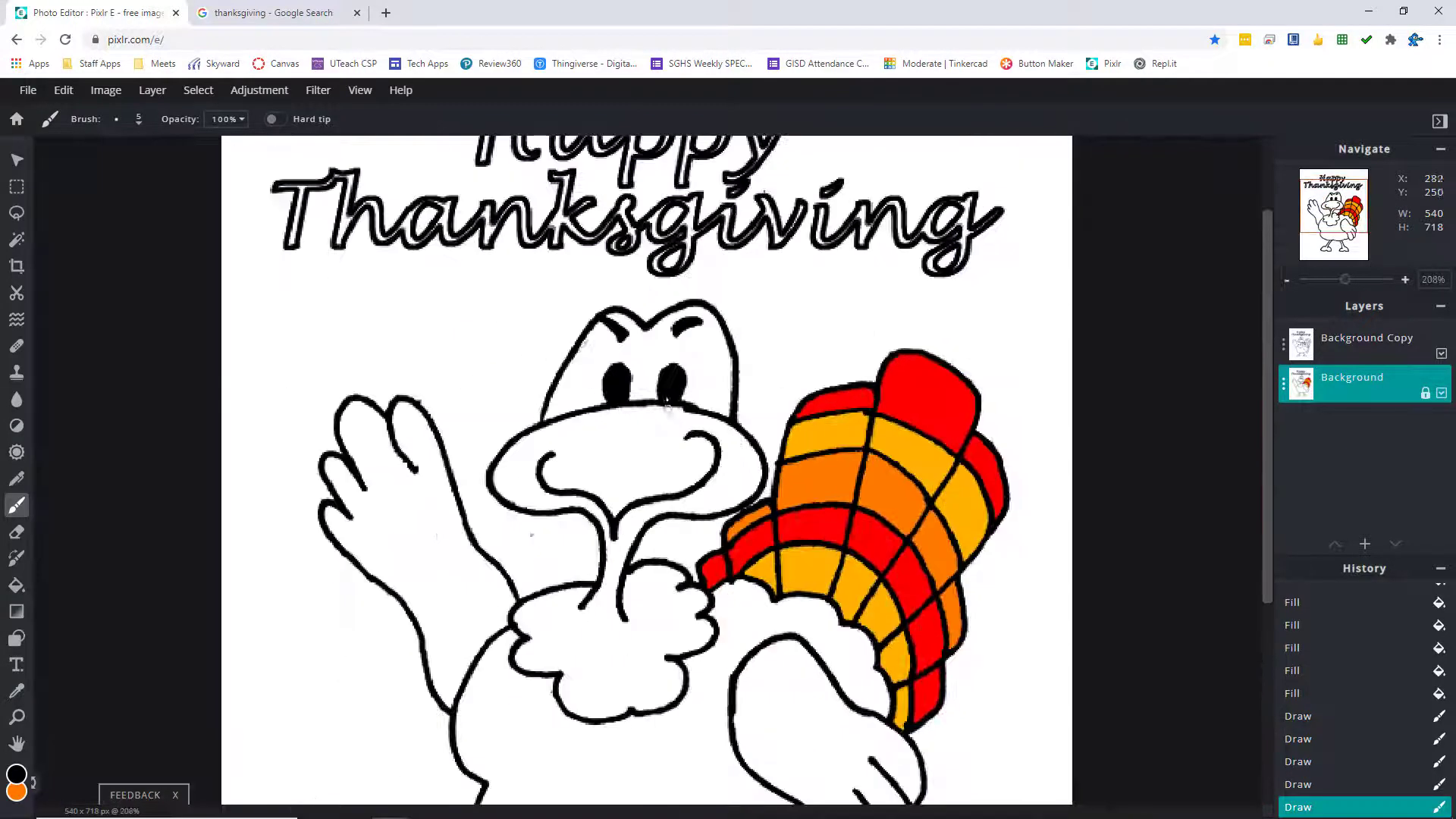
click(17, 585)
click(16, 779)
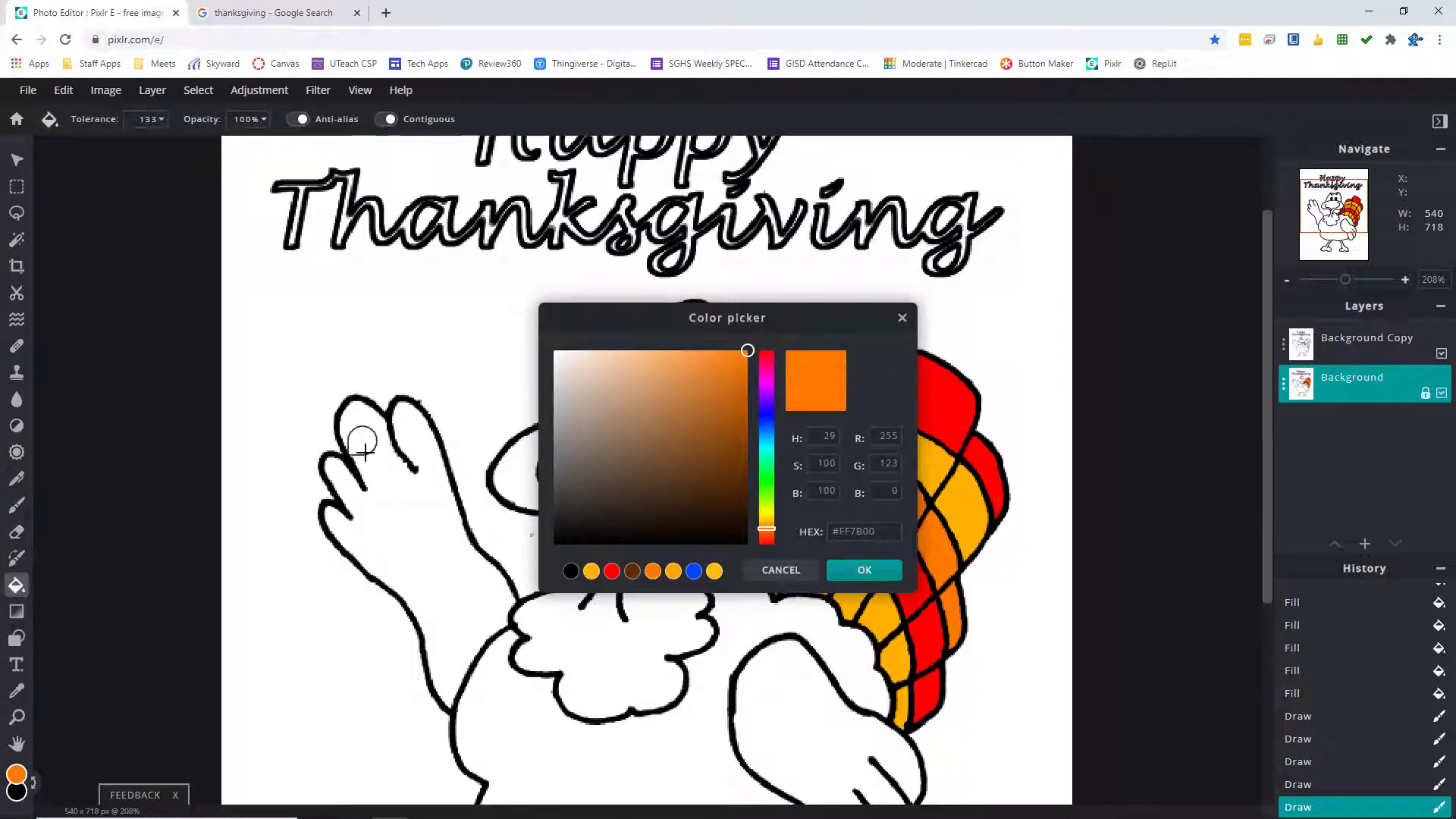
drag(717, 332, 525, 292)
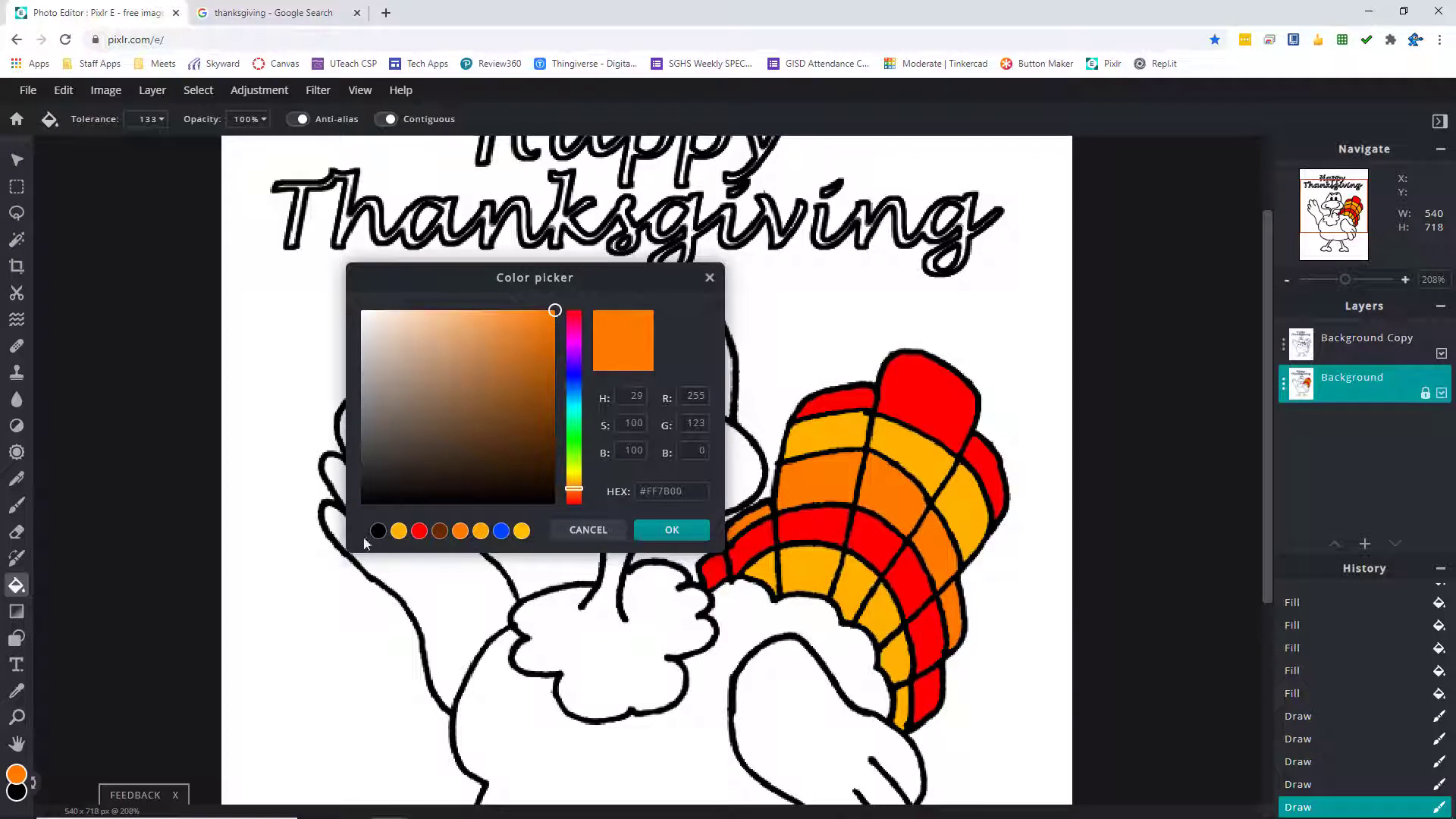
click(924, 461)
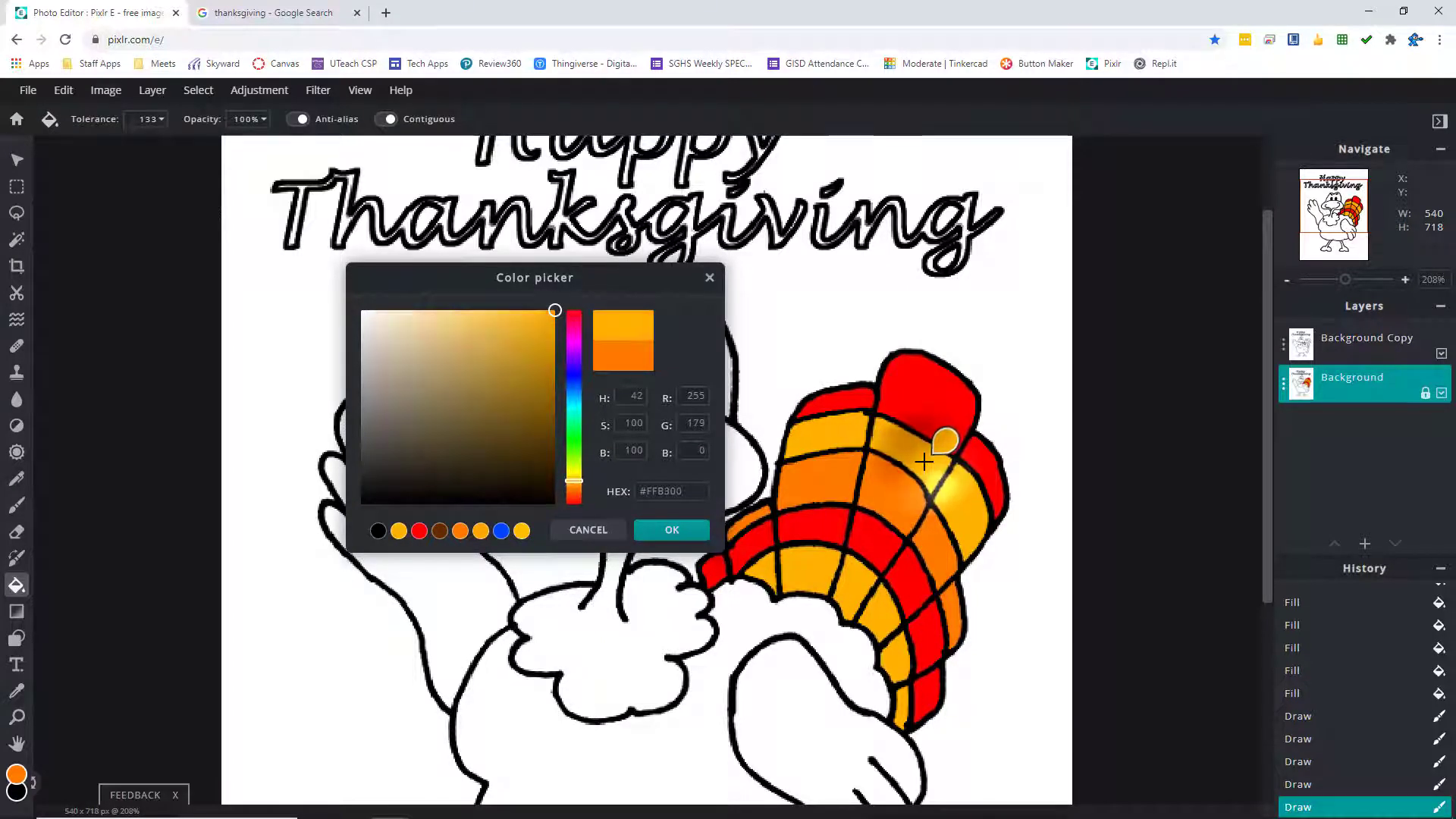
click(675, 532)
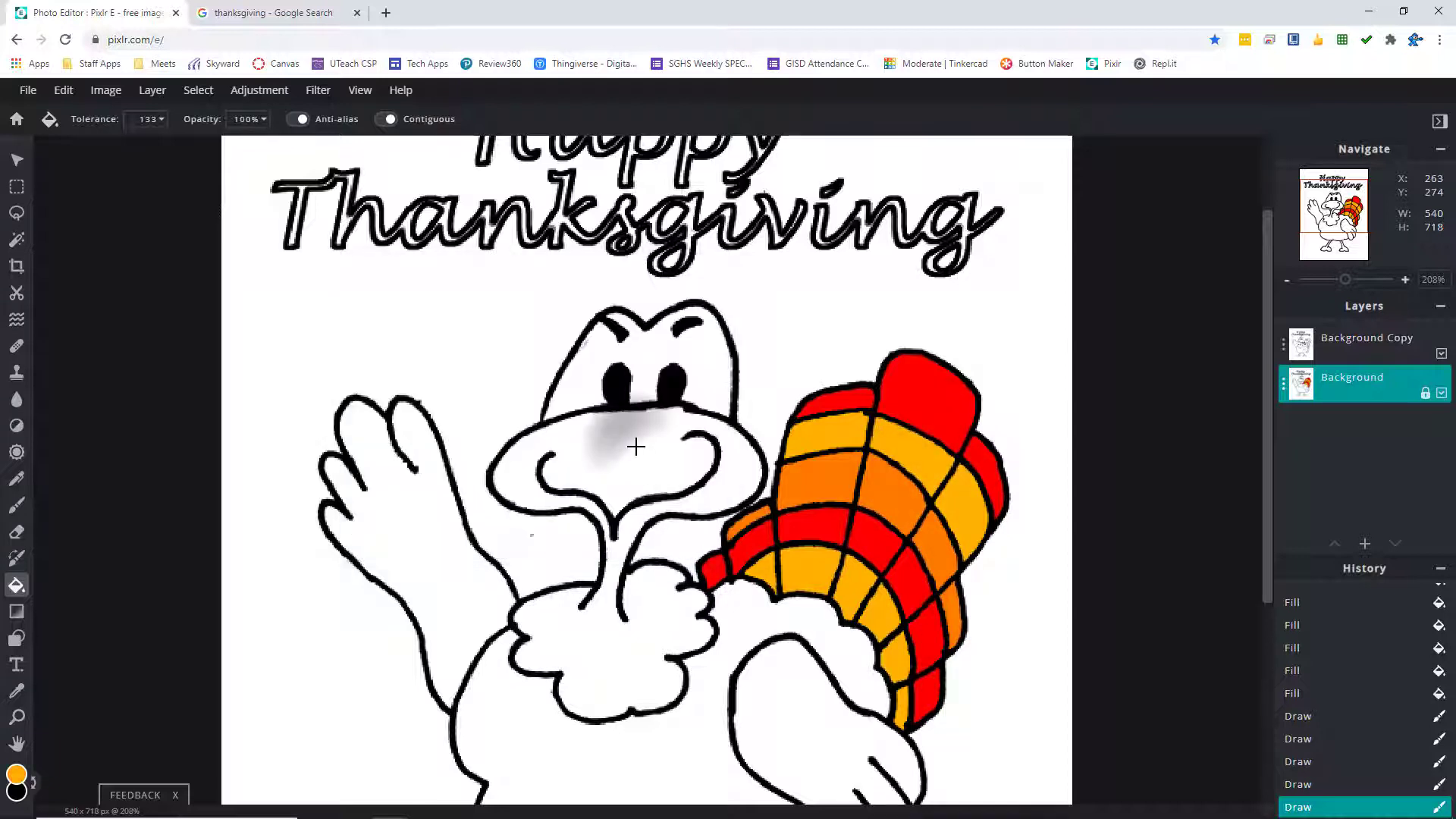
click(635, 458)
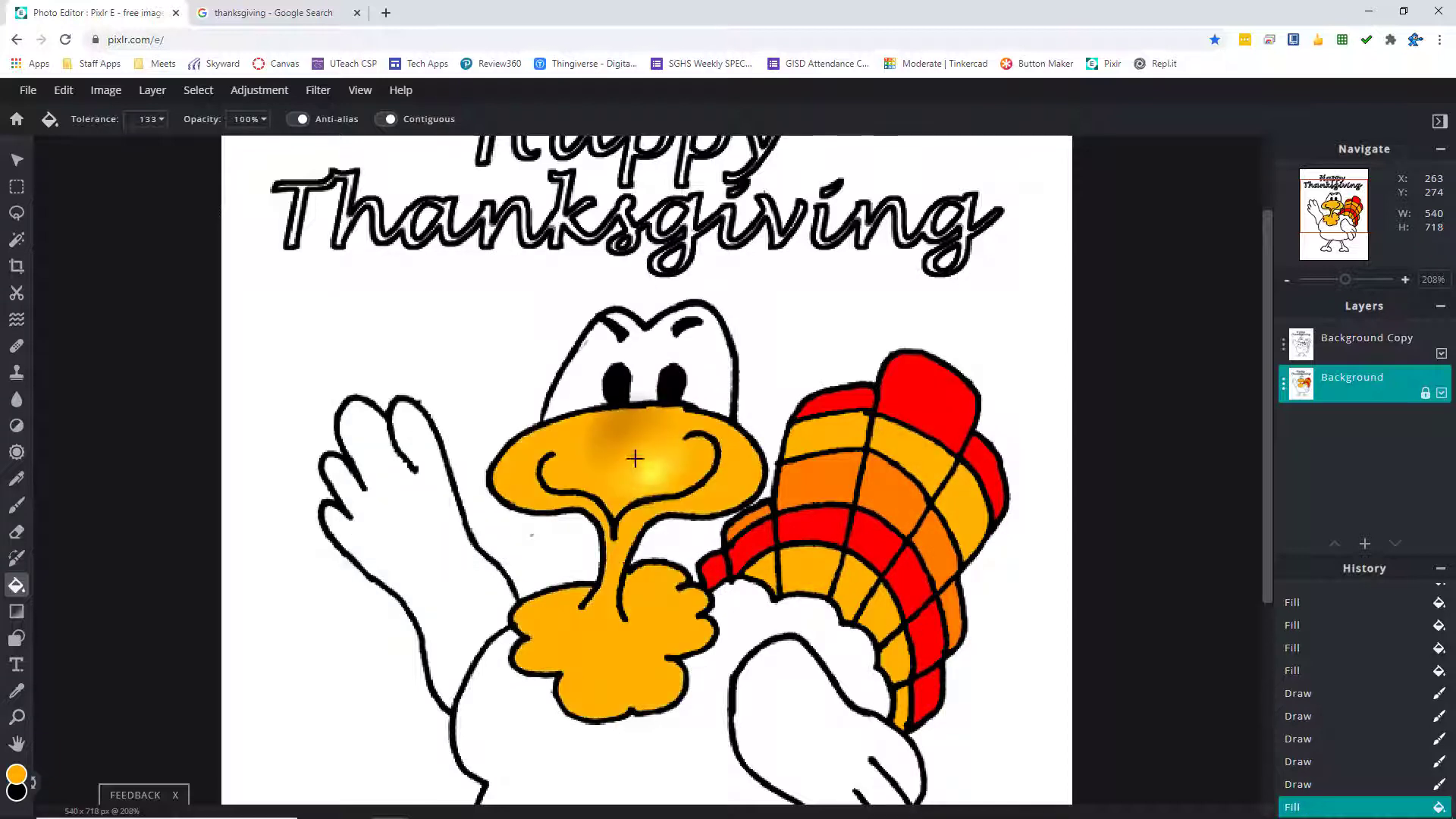
- Mix a dark brown (#752B00) and fill the turkey's head, body and both wings with it
click(16, 774)
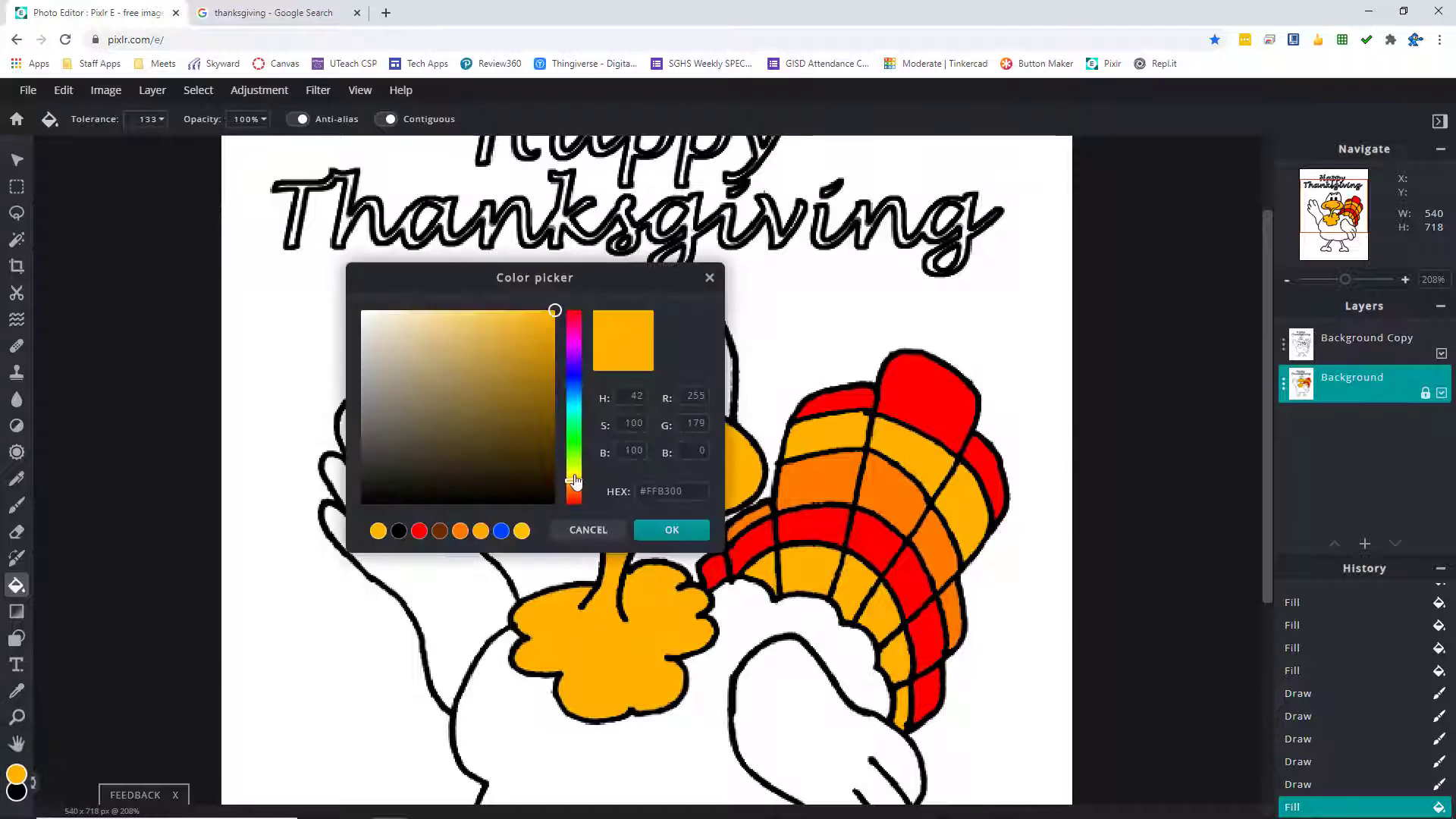
drag(574, 481, 575, 492)
drag(543, 435, 578, 418)
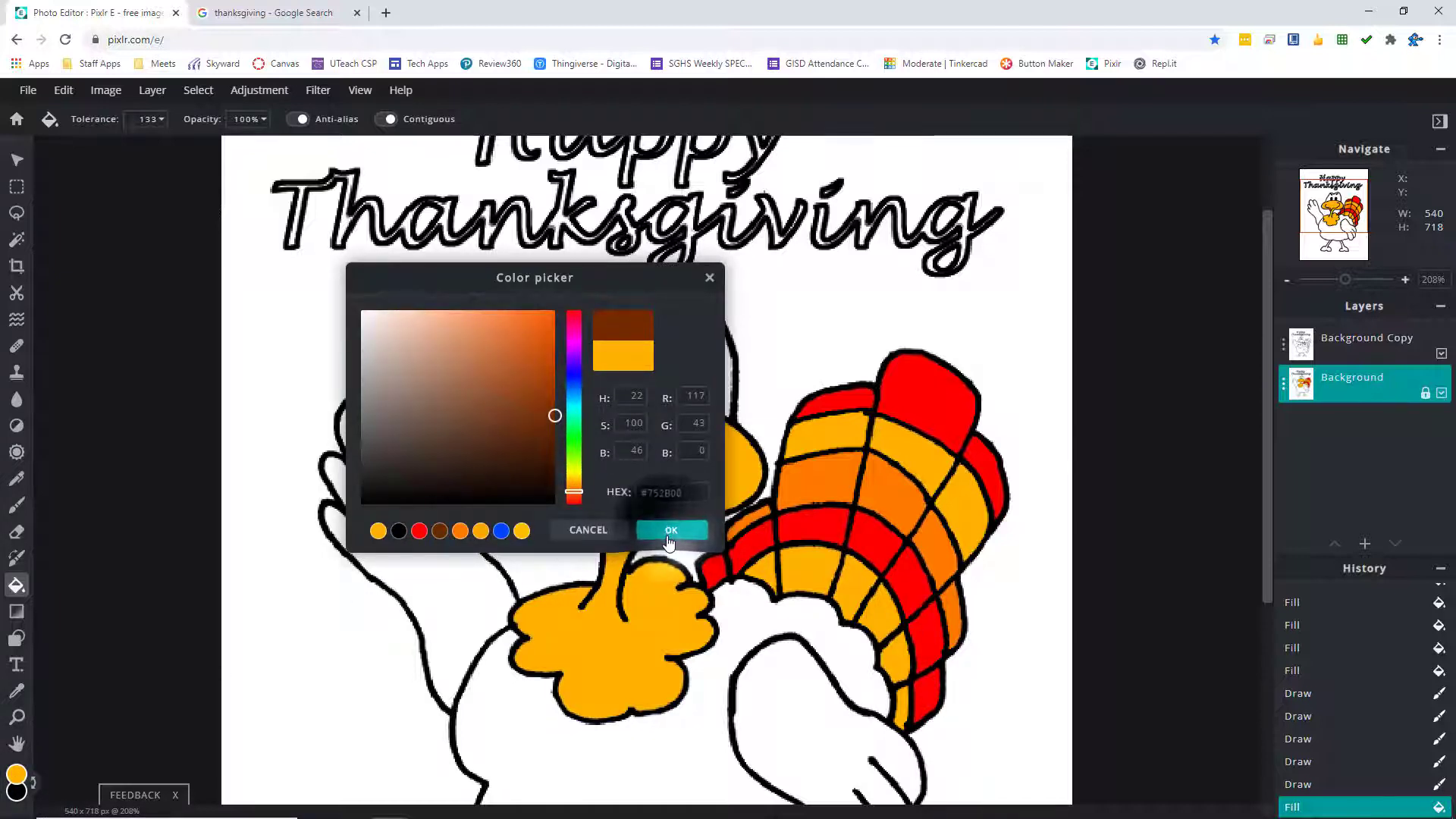
click(672, 530)
click(715, 374)
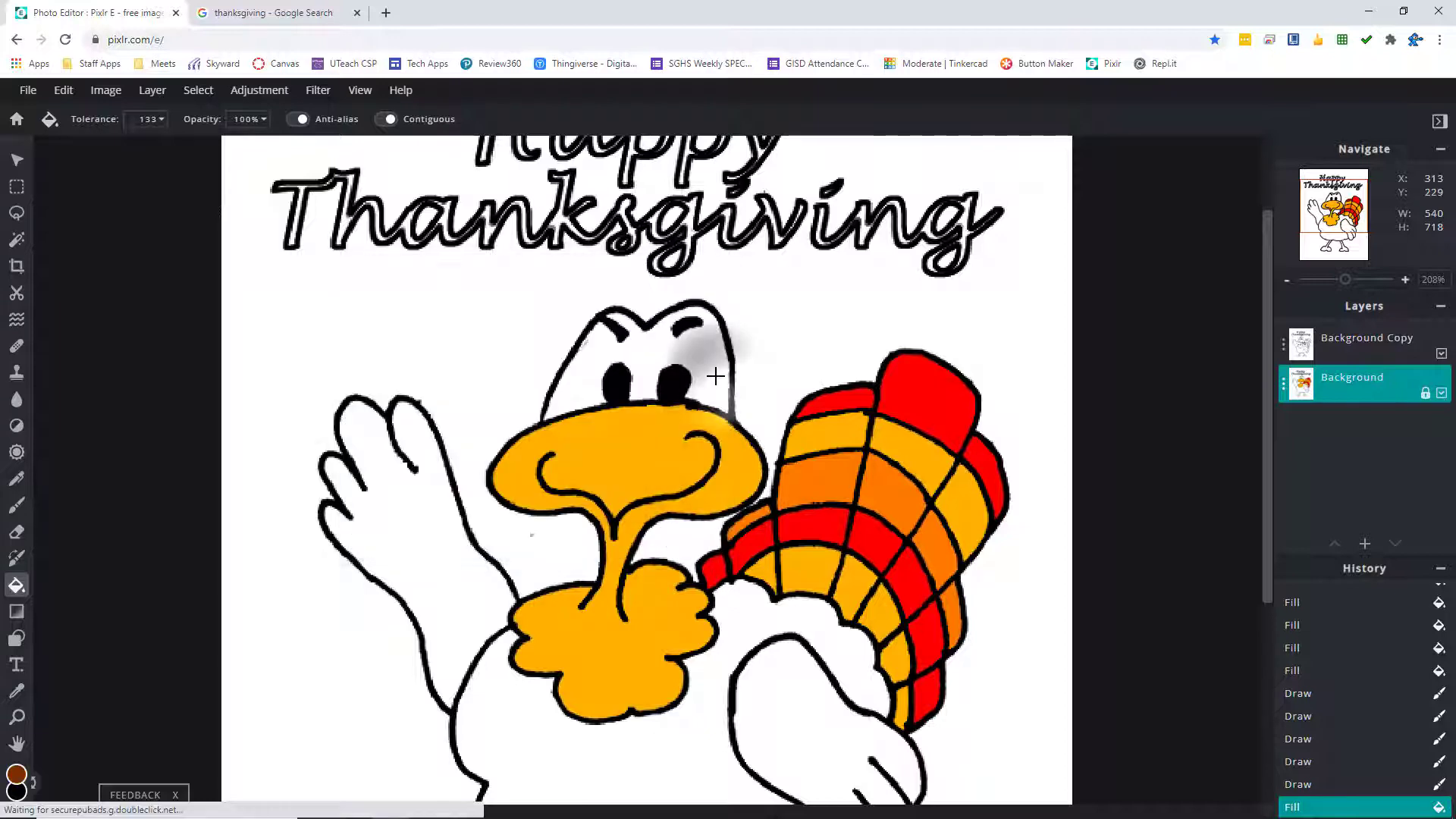
click(705, 715)
scroll(785, 694, down, 4)
click(720, 561)
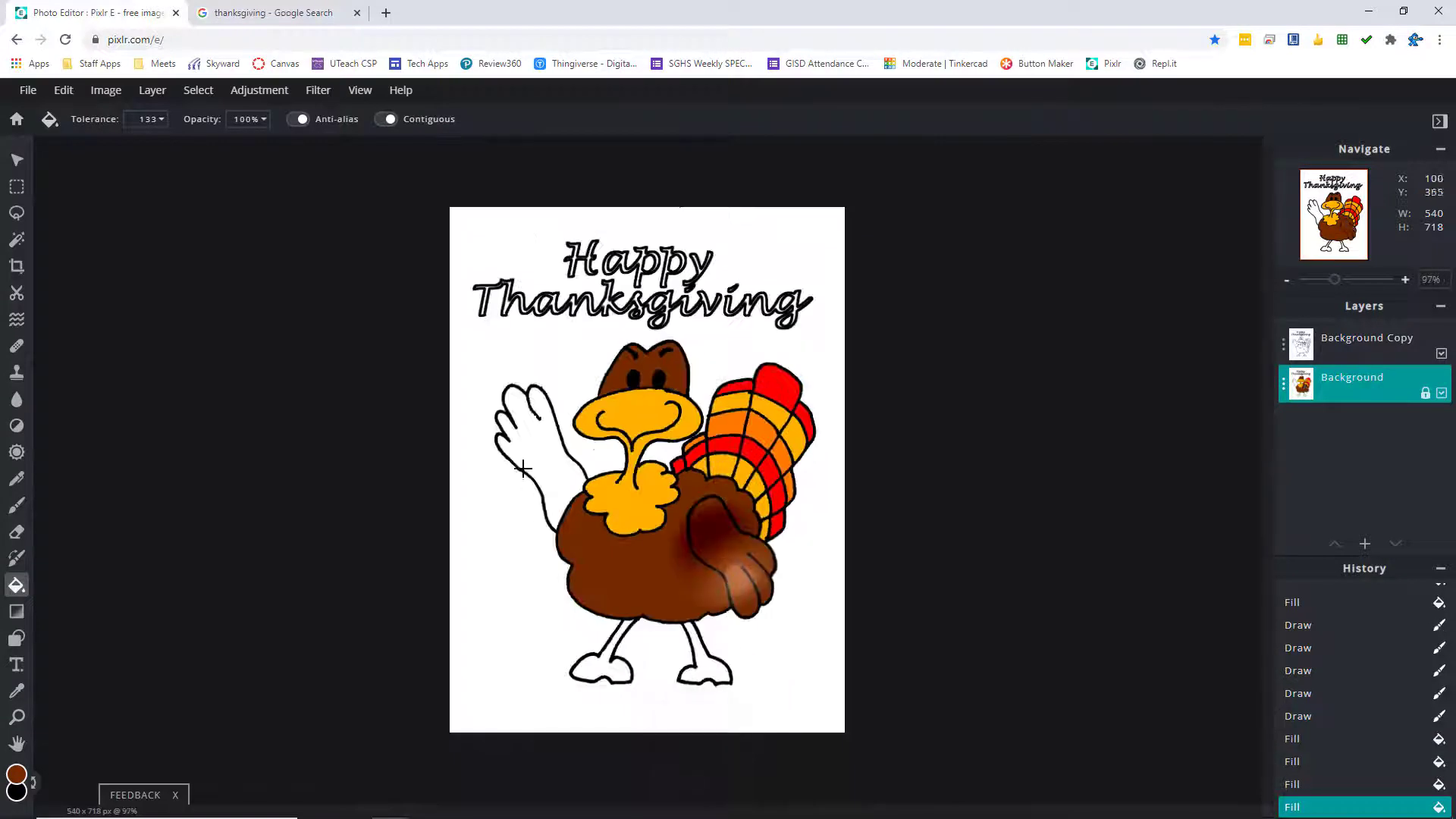
click(531, 448)
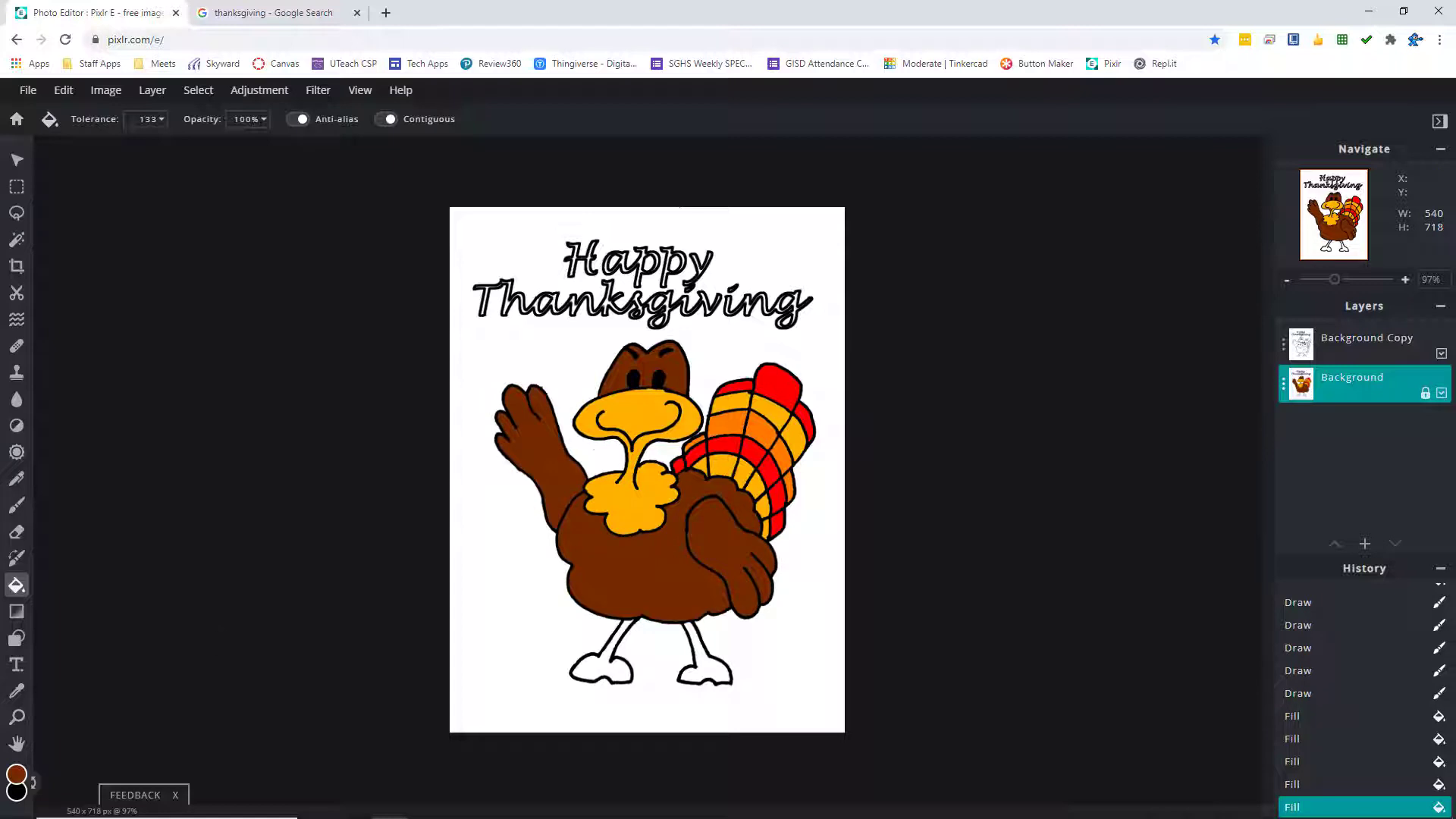
- Sample the orange from the tail feathers and fill both of the turkey's legs and feet with it
click(19, 779)
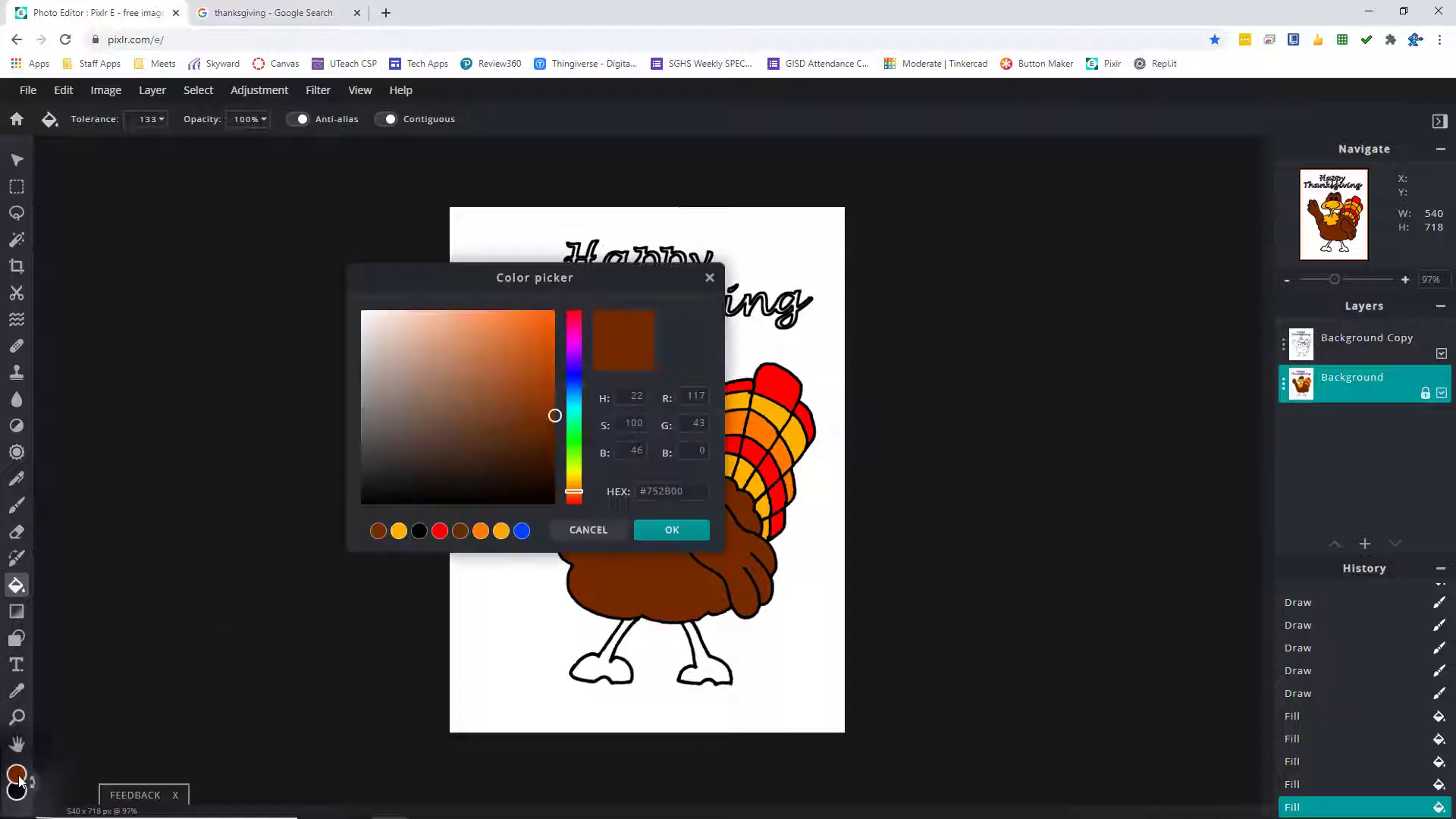
click(763, 430)
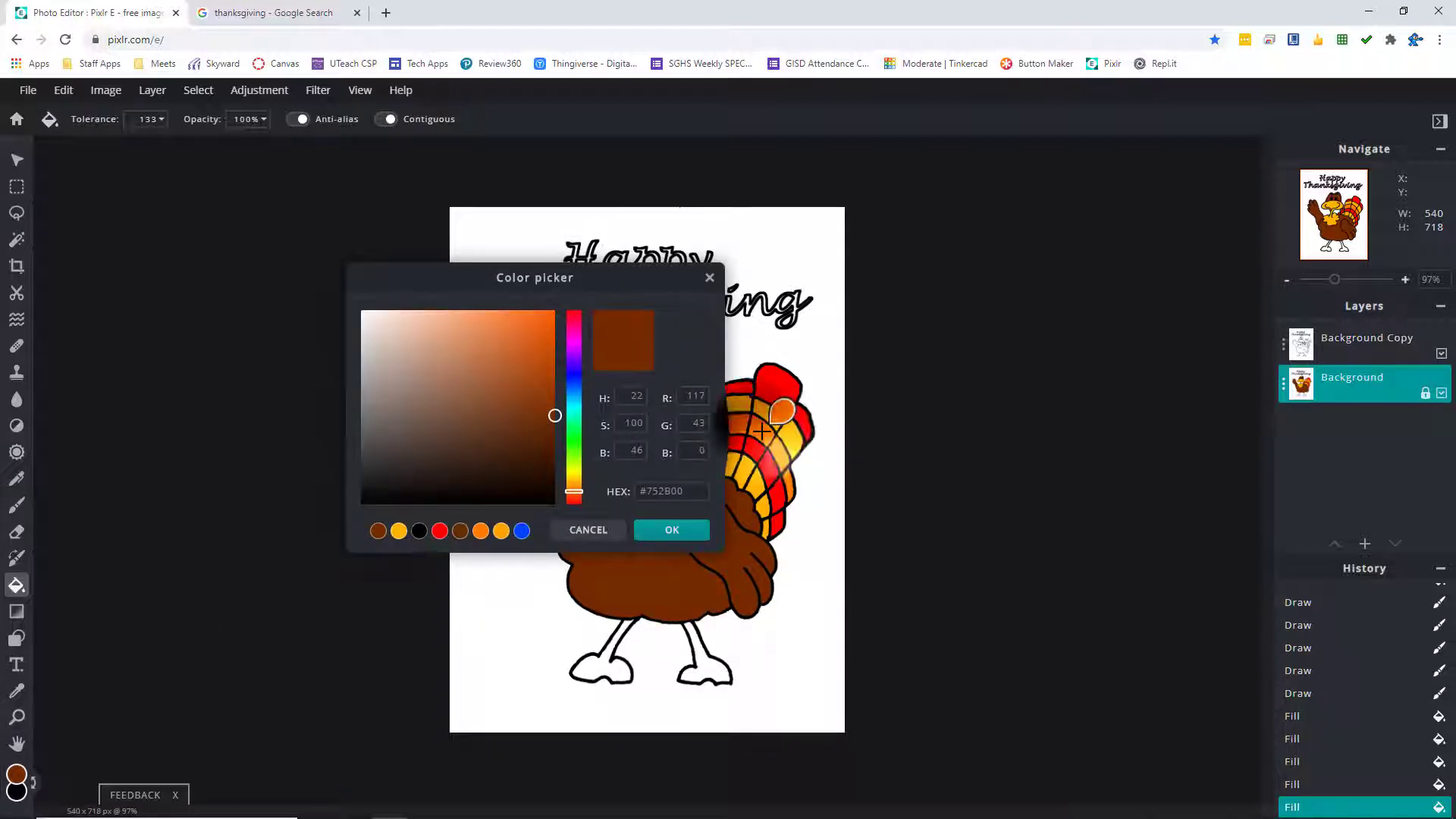
click(686, 525)
click(603, 671)
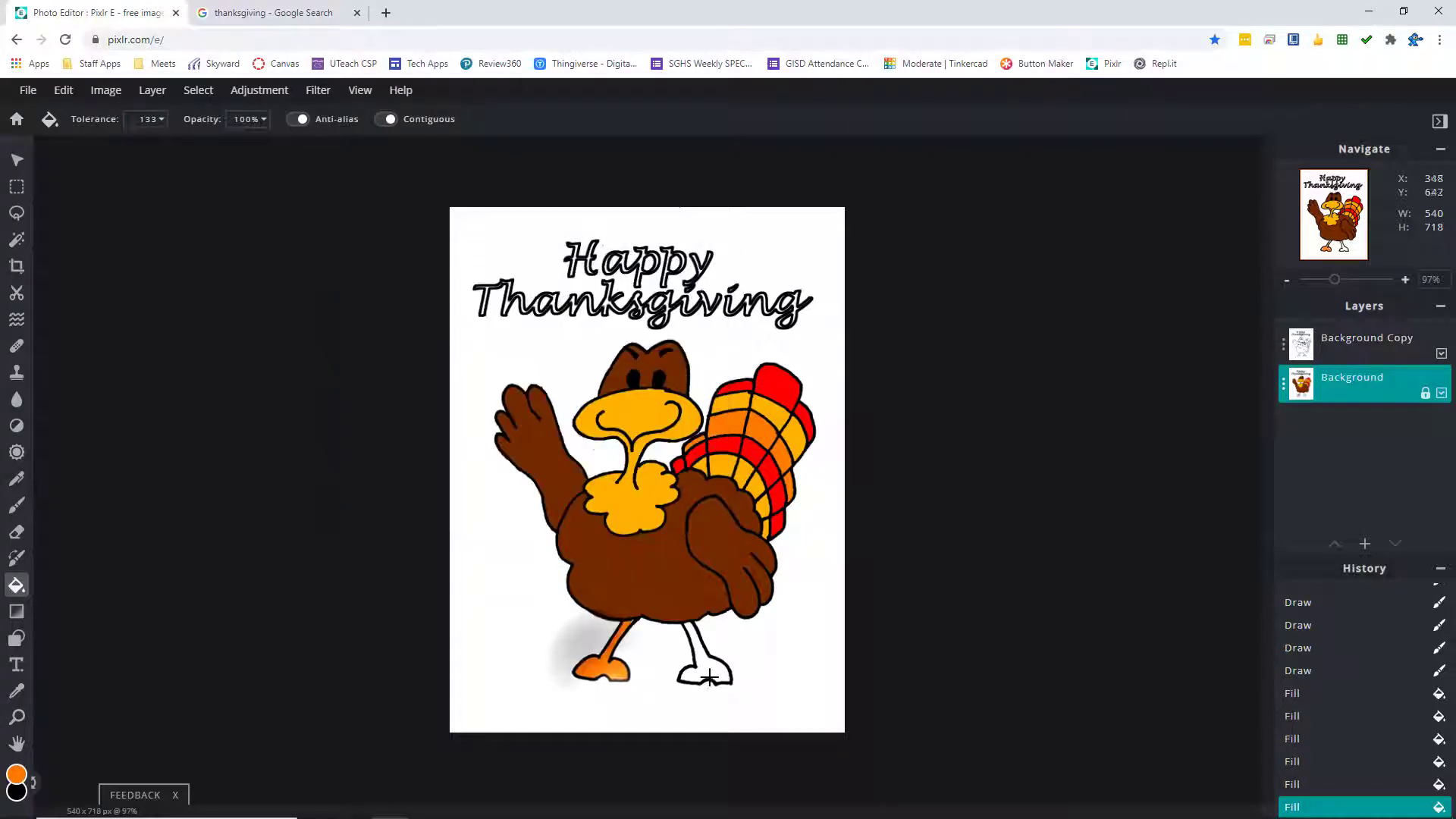
click(701, 672)
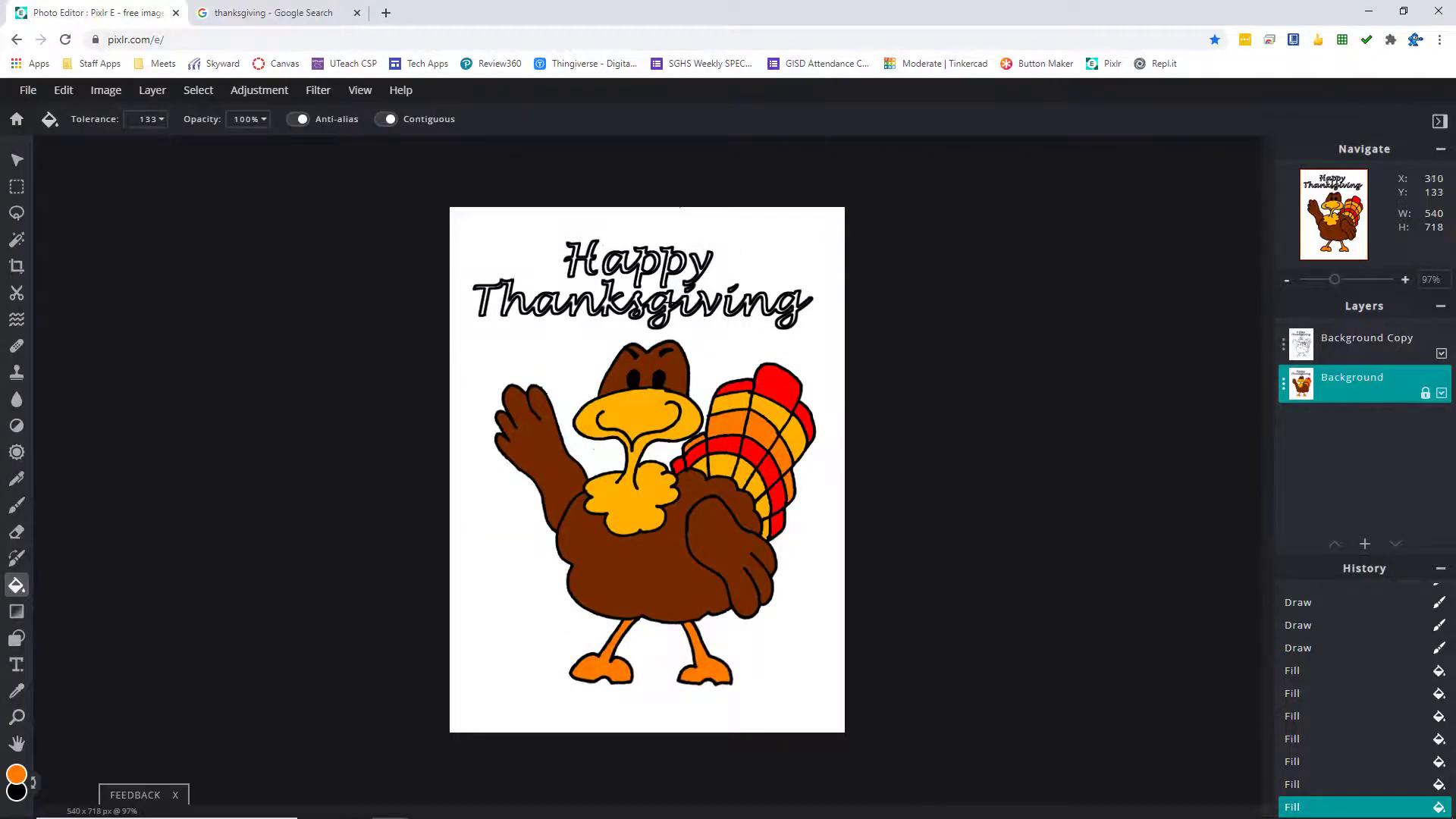
- Fill the letters of the word "Thanksgiving" with orange, including the separate loops of the letters g
scroll(676, 304, up, 5)
scroll(732, 226, down, 3)
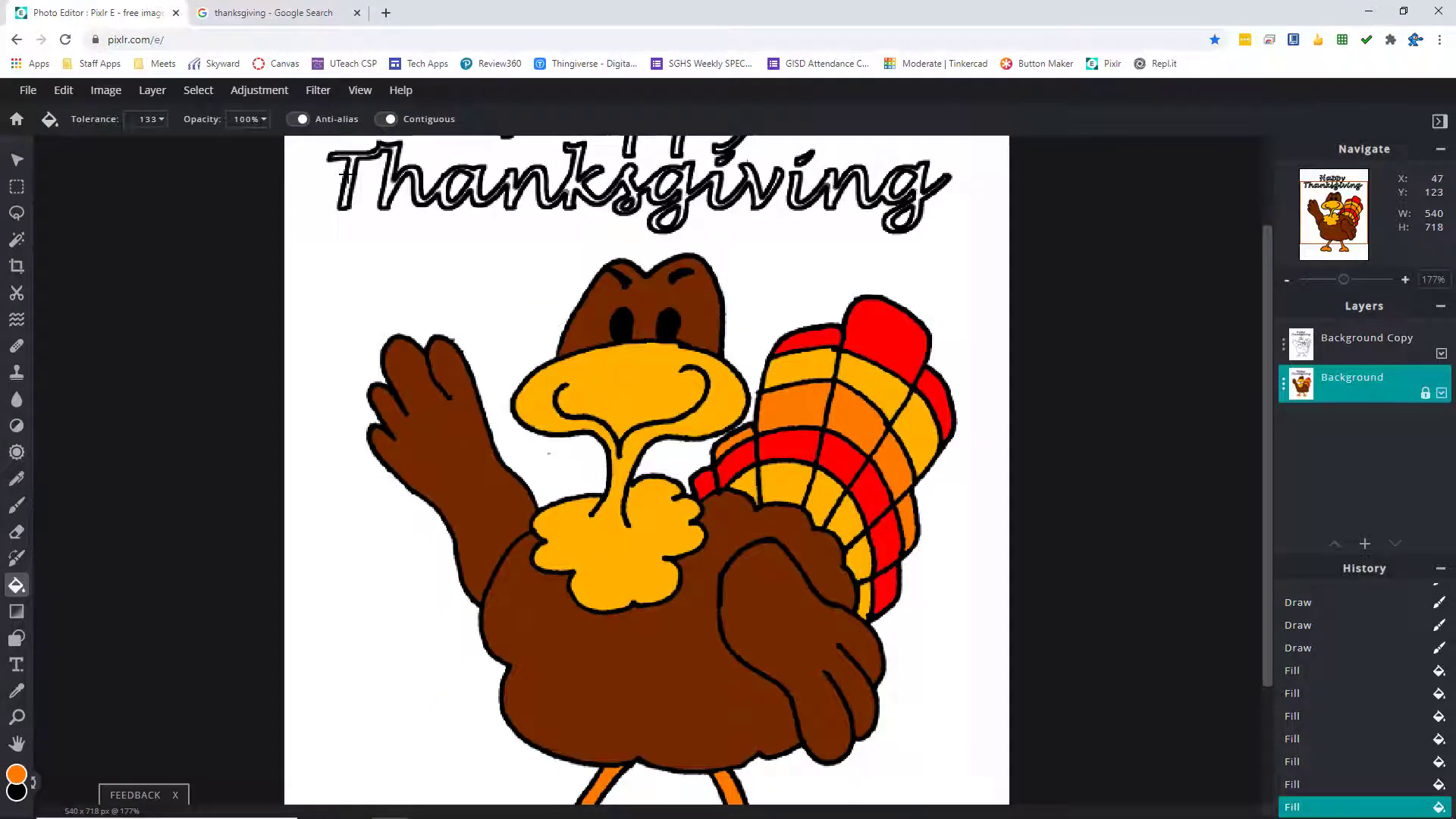
click(347, 180)
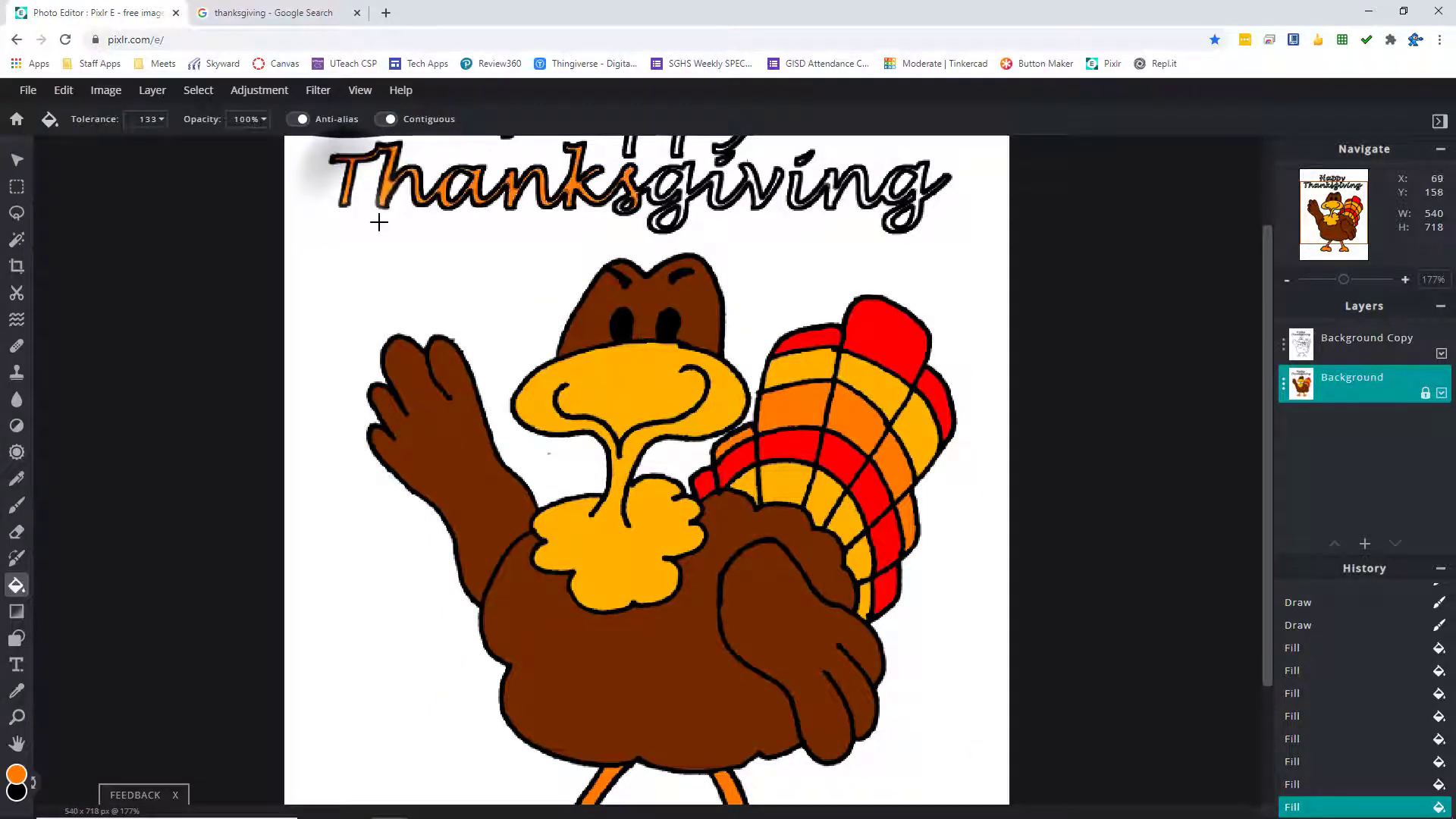
scroll(618, 214, up, 5)
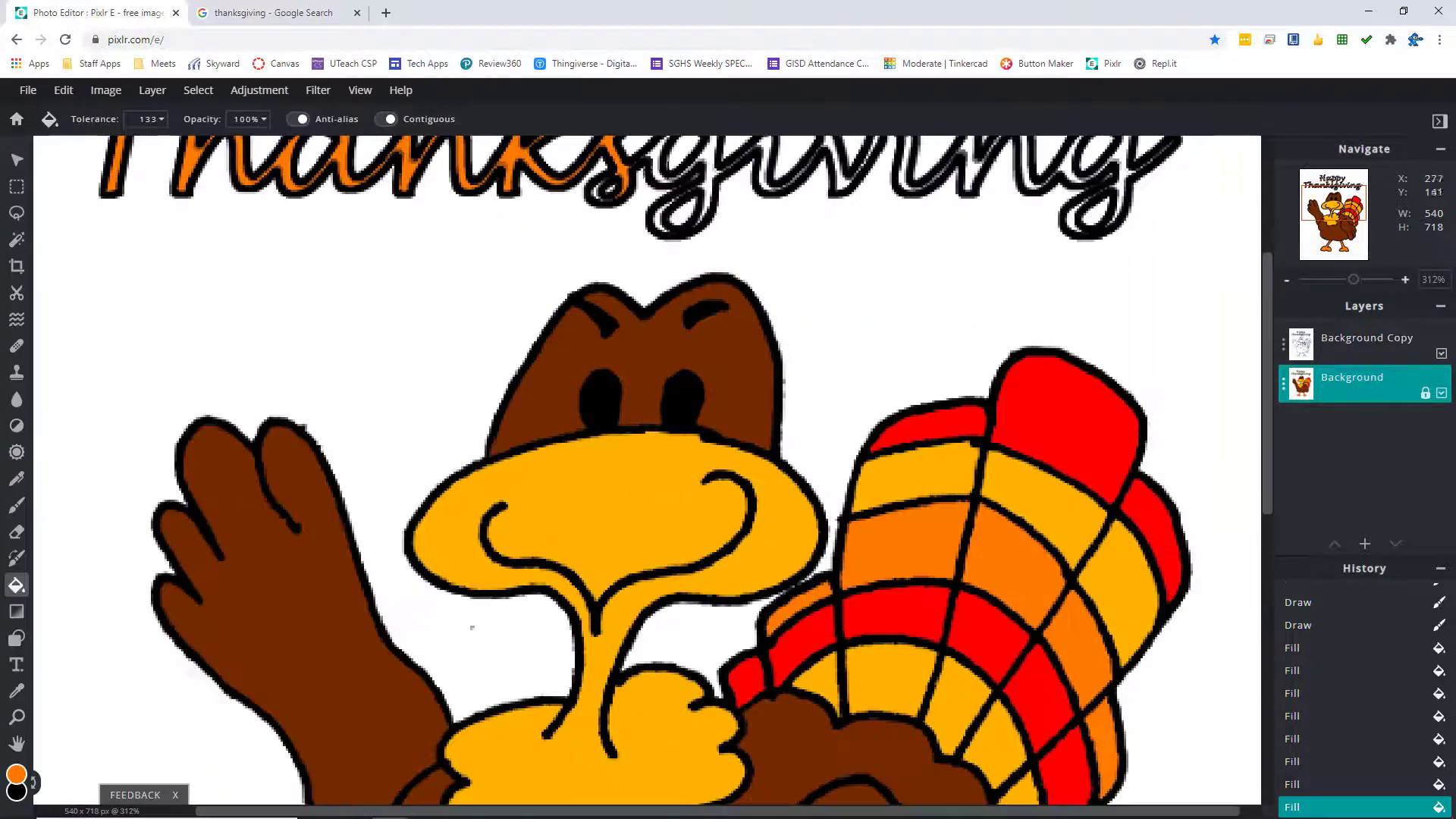
click(556, 219)
scroll(565, 220, down, 1)
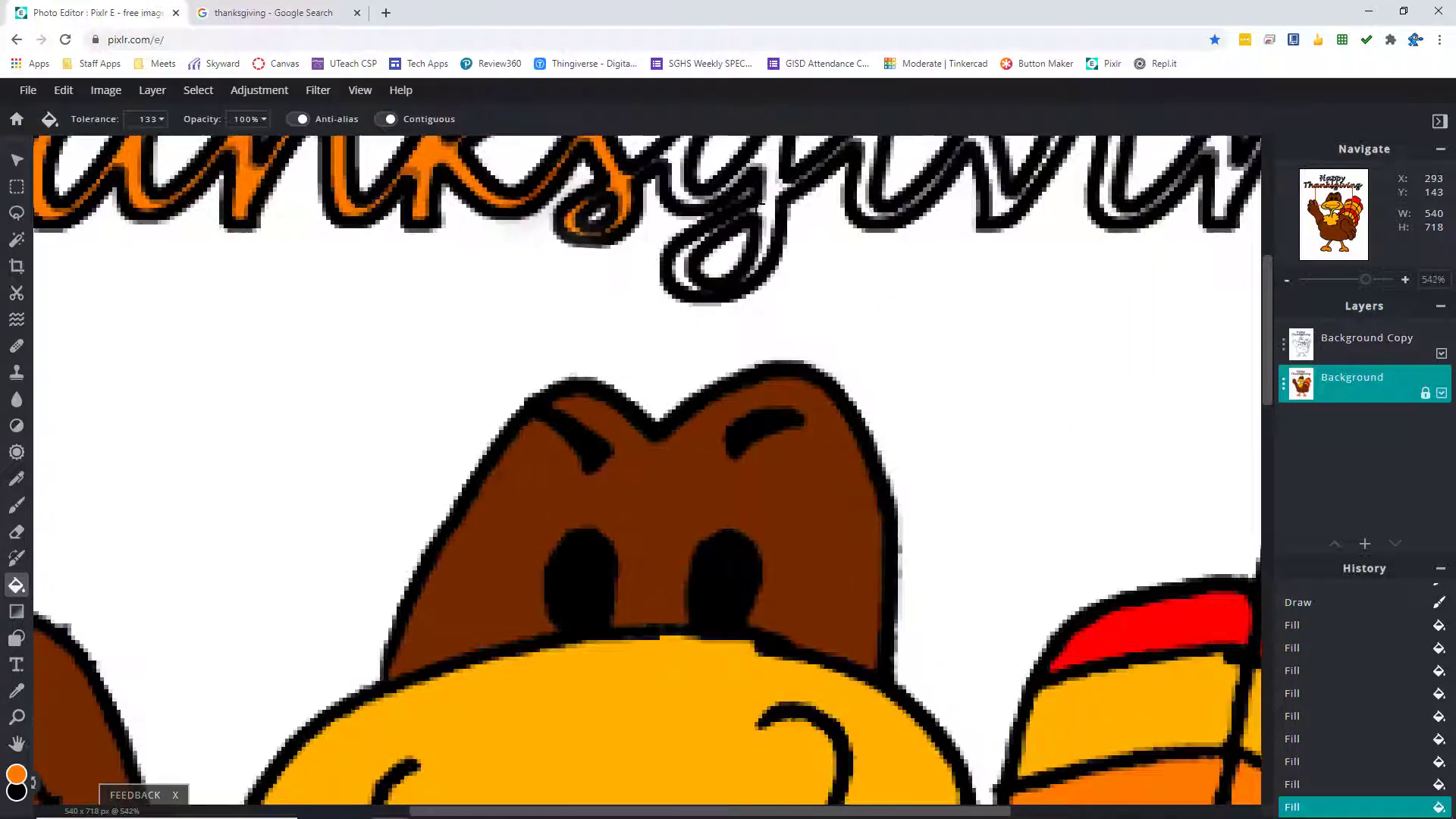
click(771, 210)
scroll(789, 244, down, 1)
scroll(794, 249, down, 3)
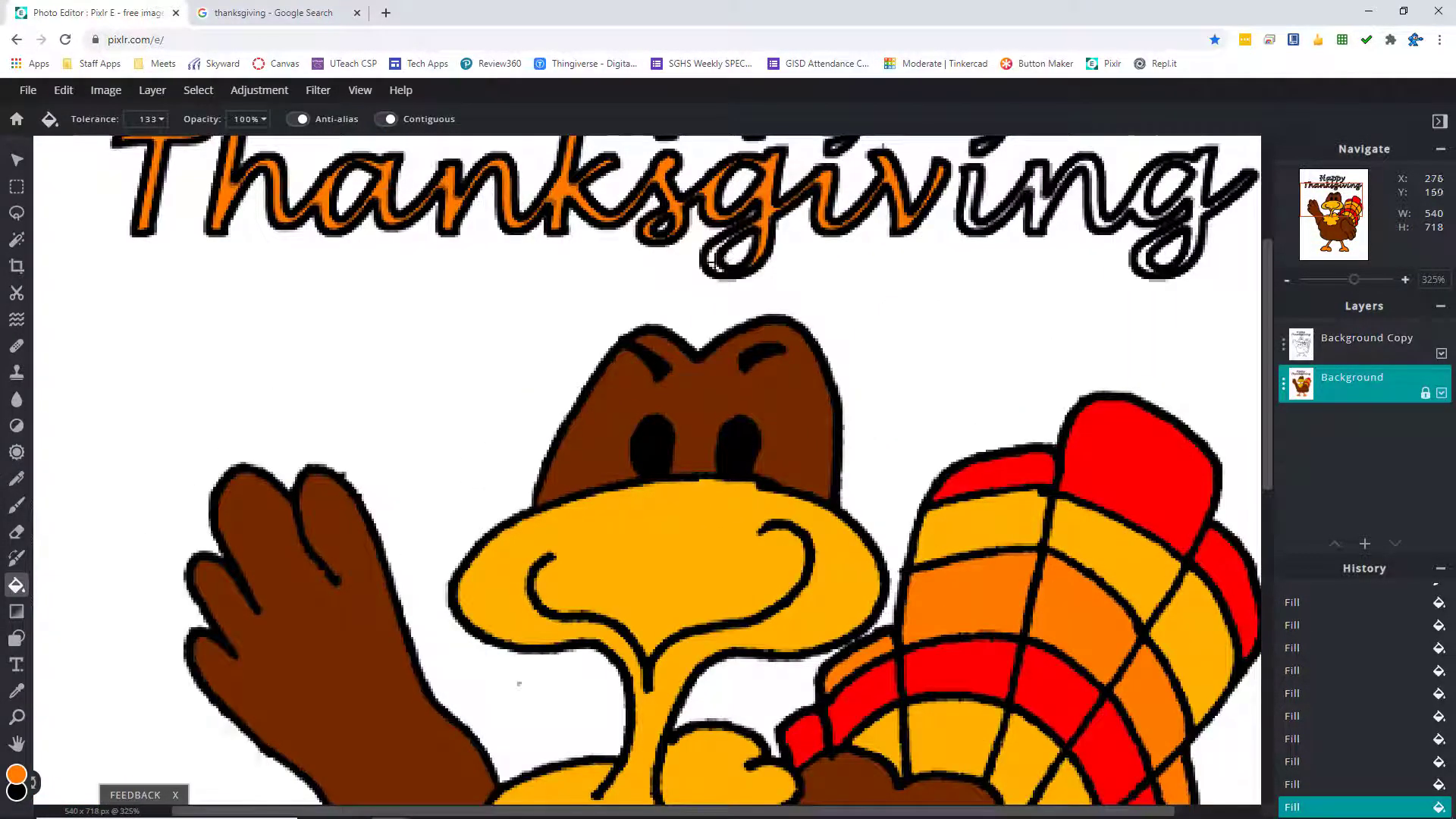
click(711, 261)
click(962, 196)
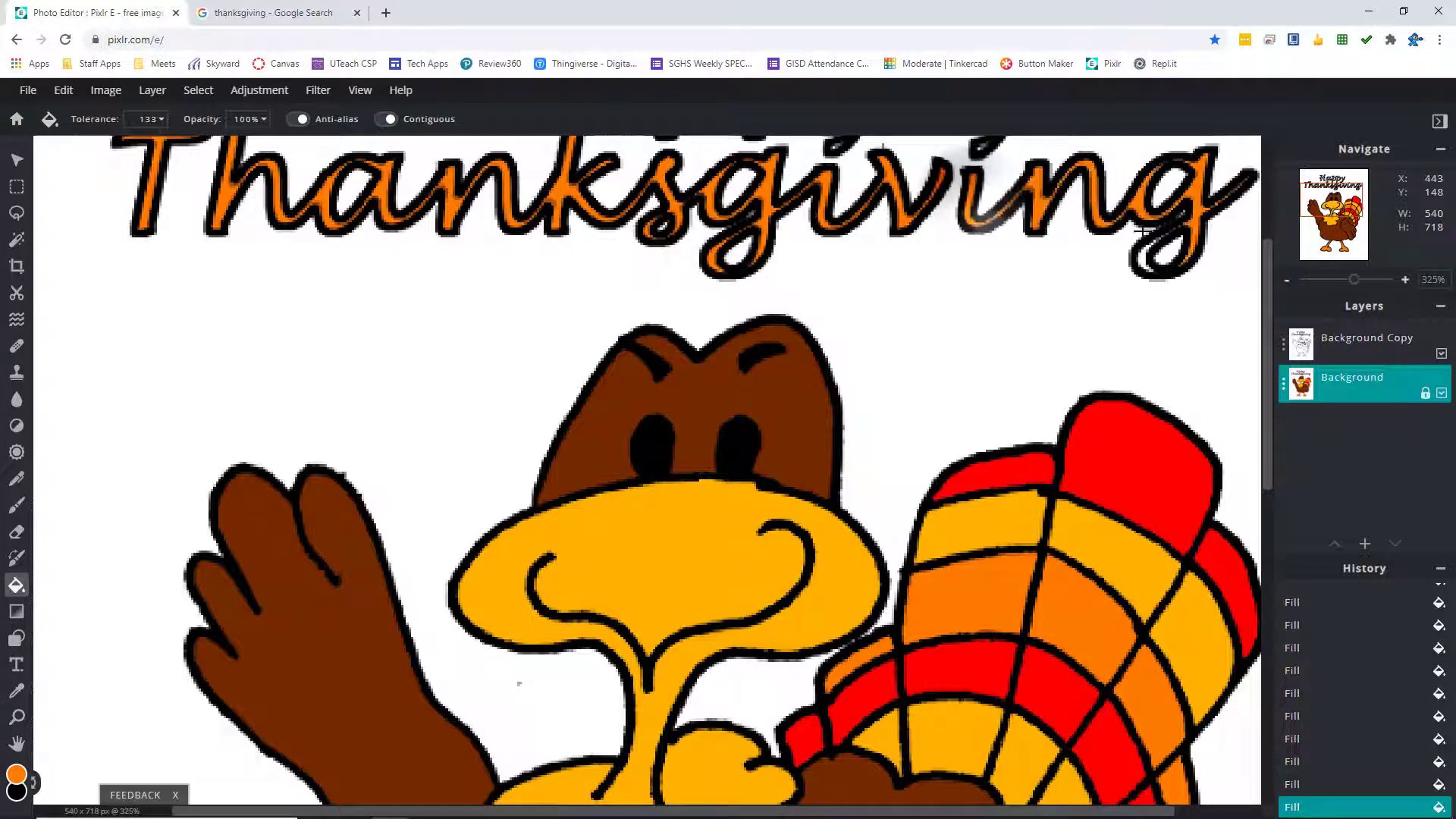
click(1142, 260)
- Fill the dots of both letters i in "Thanksgiving" with orange, undoing any fill that spills onto the background
scroll(770, 152, down, 4)
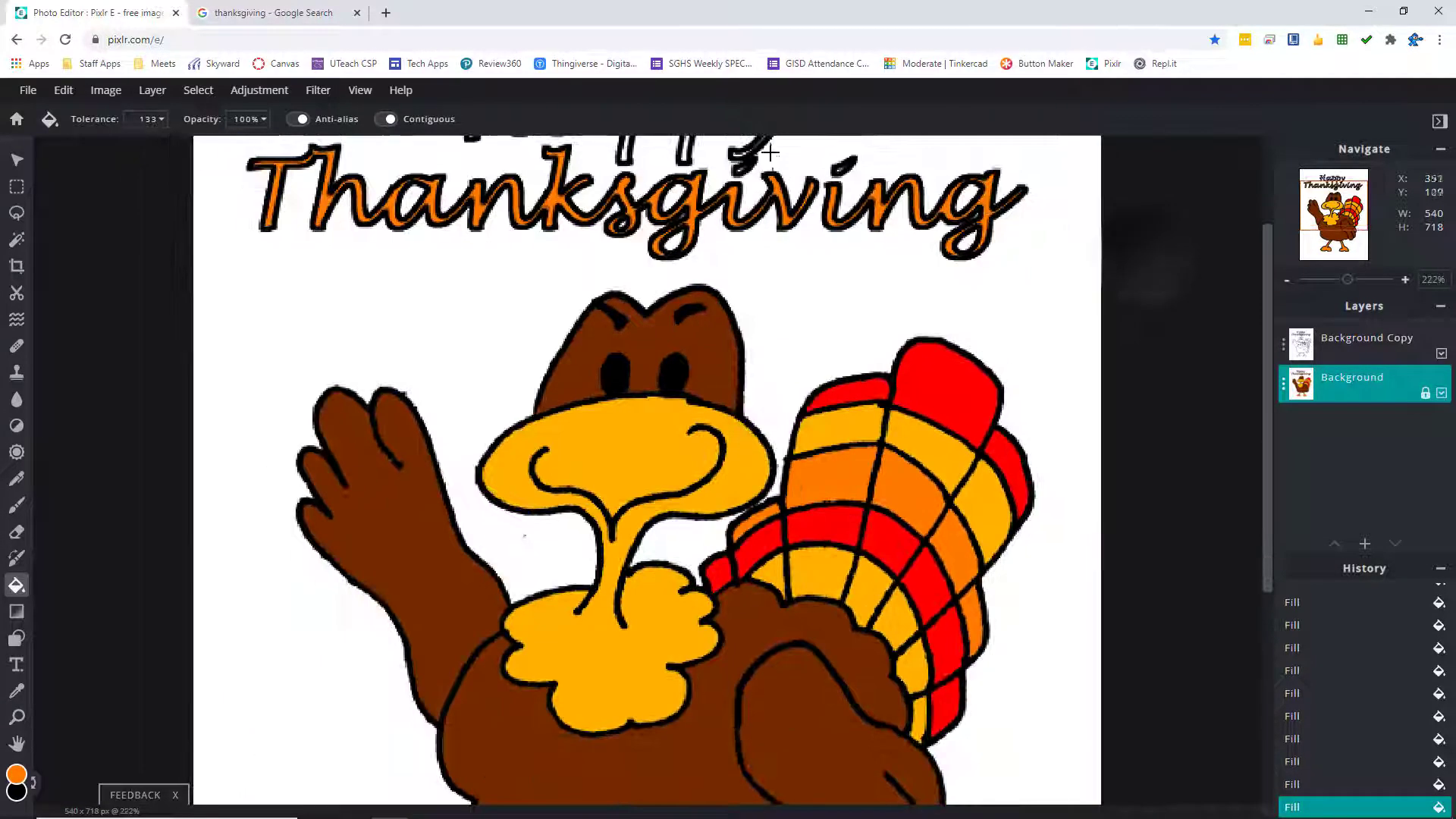
scroll(754, 179, up, 4)
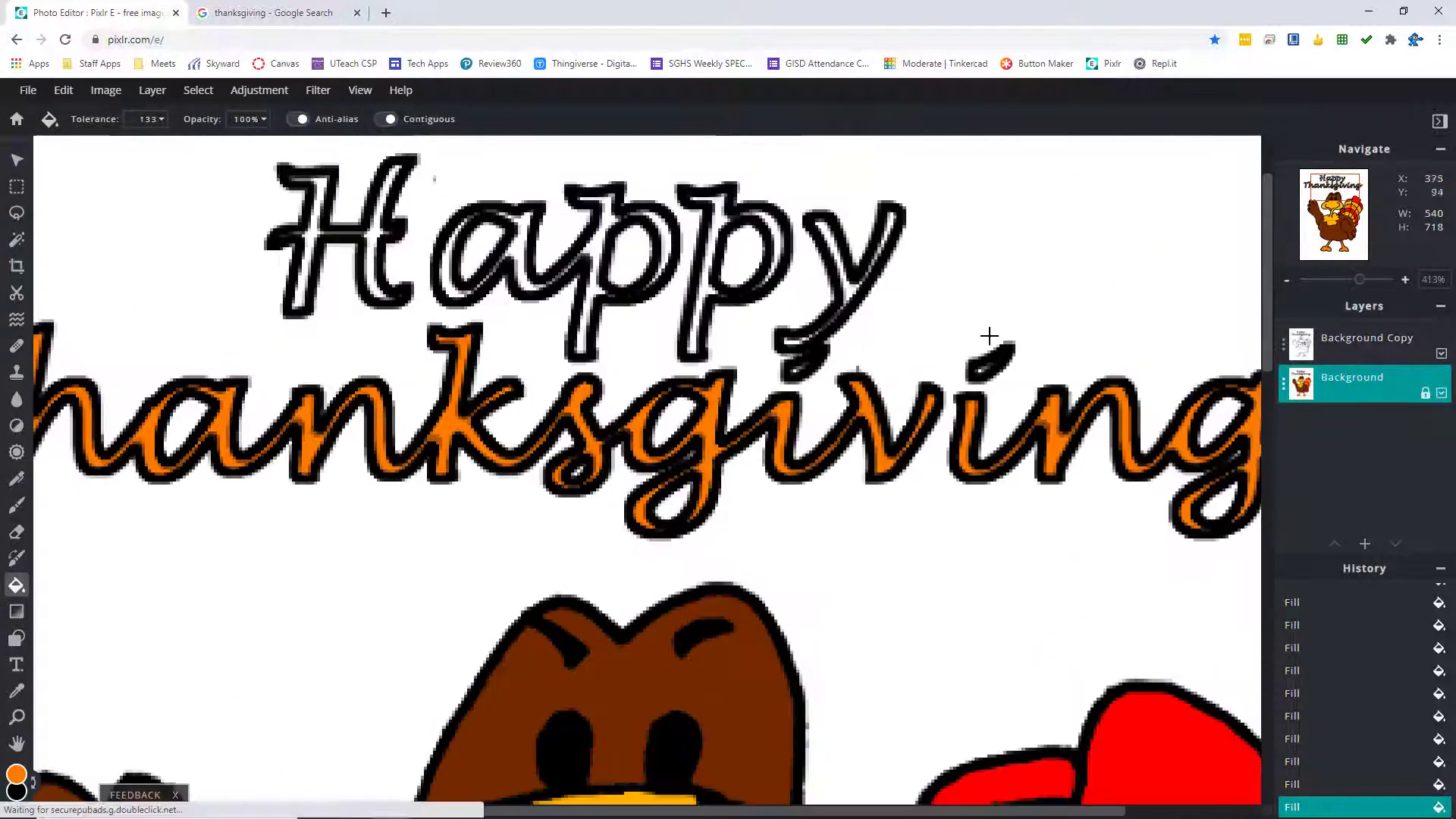
click(954, 361)
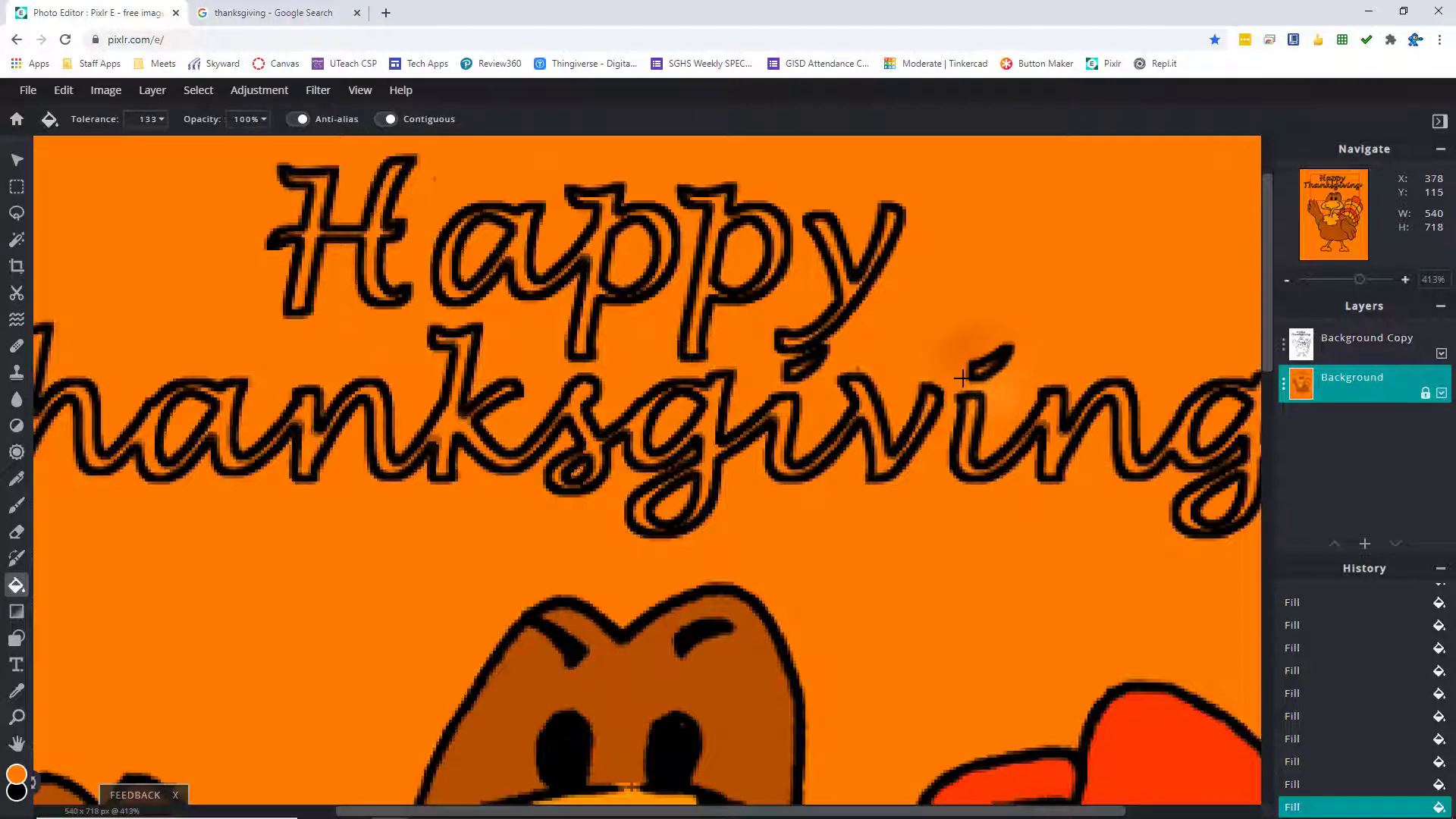
key(ctrl+z)
scroll(954, 364, up, 4)
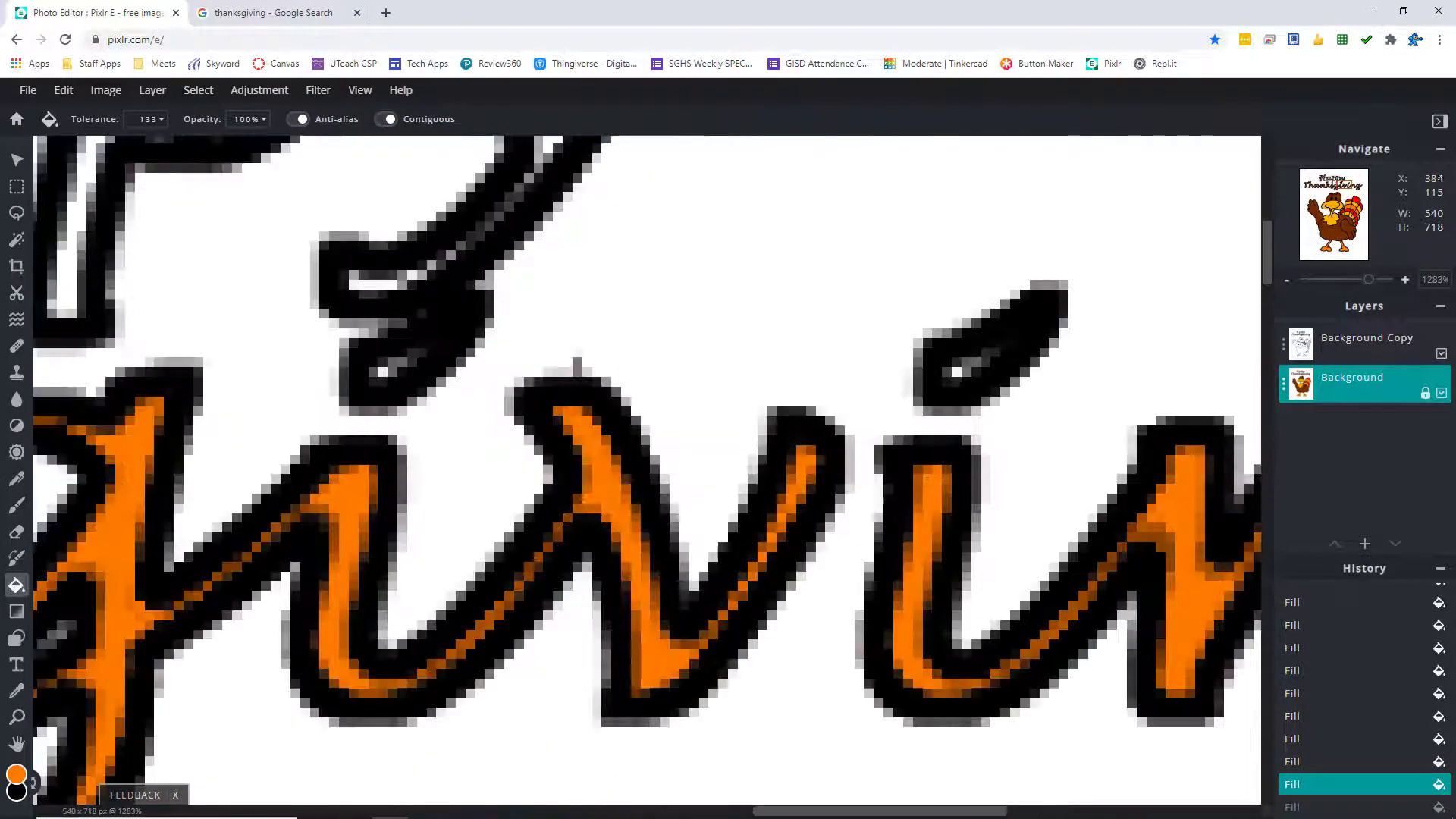
click(956, 371)
click(383, 370)
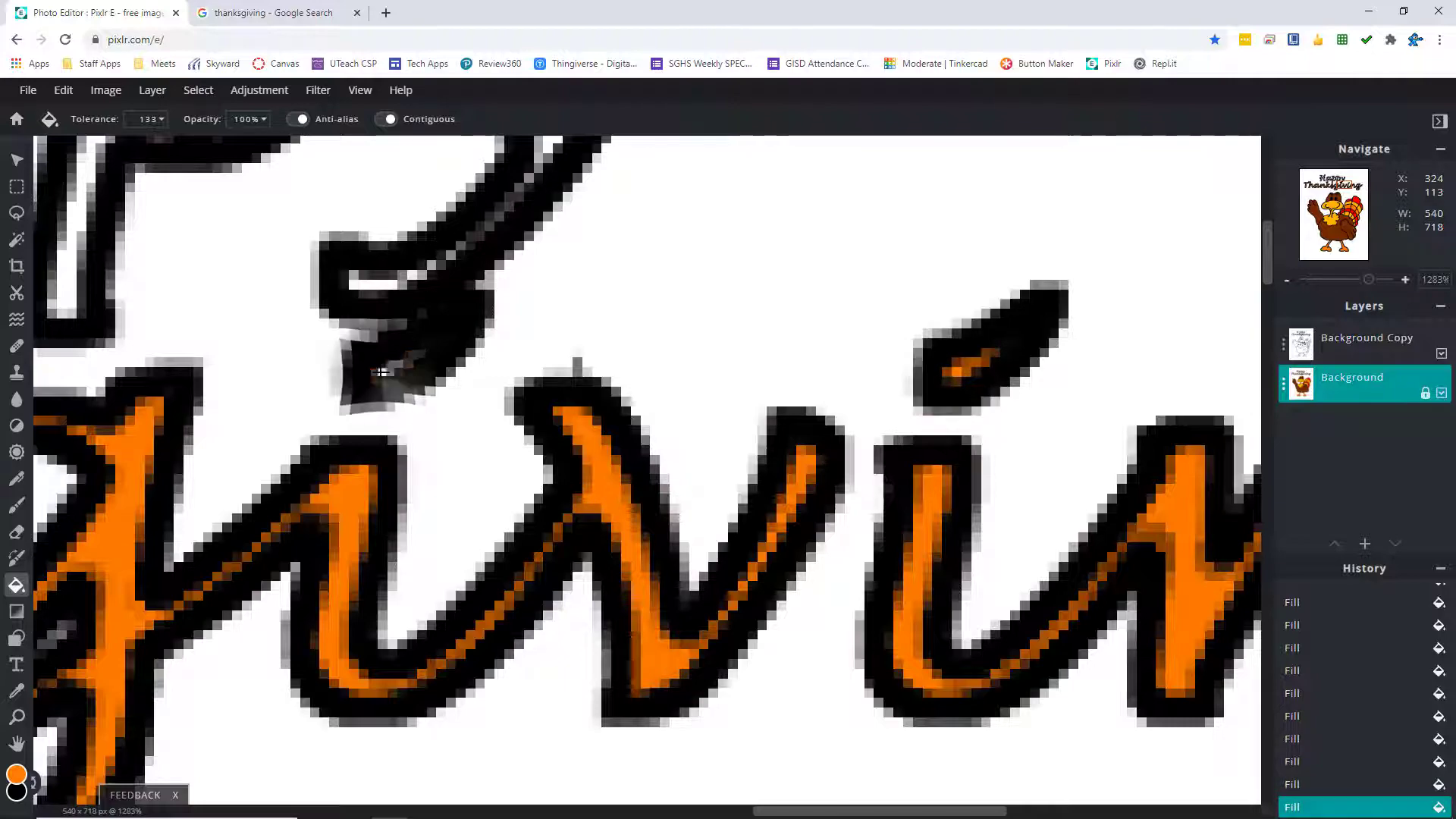
- Fill the remaining letters H, a, p and p of the word "Happy" with orange, including the loops of both letters p
scroll(373, 285, down, 10)
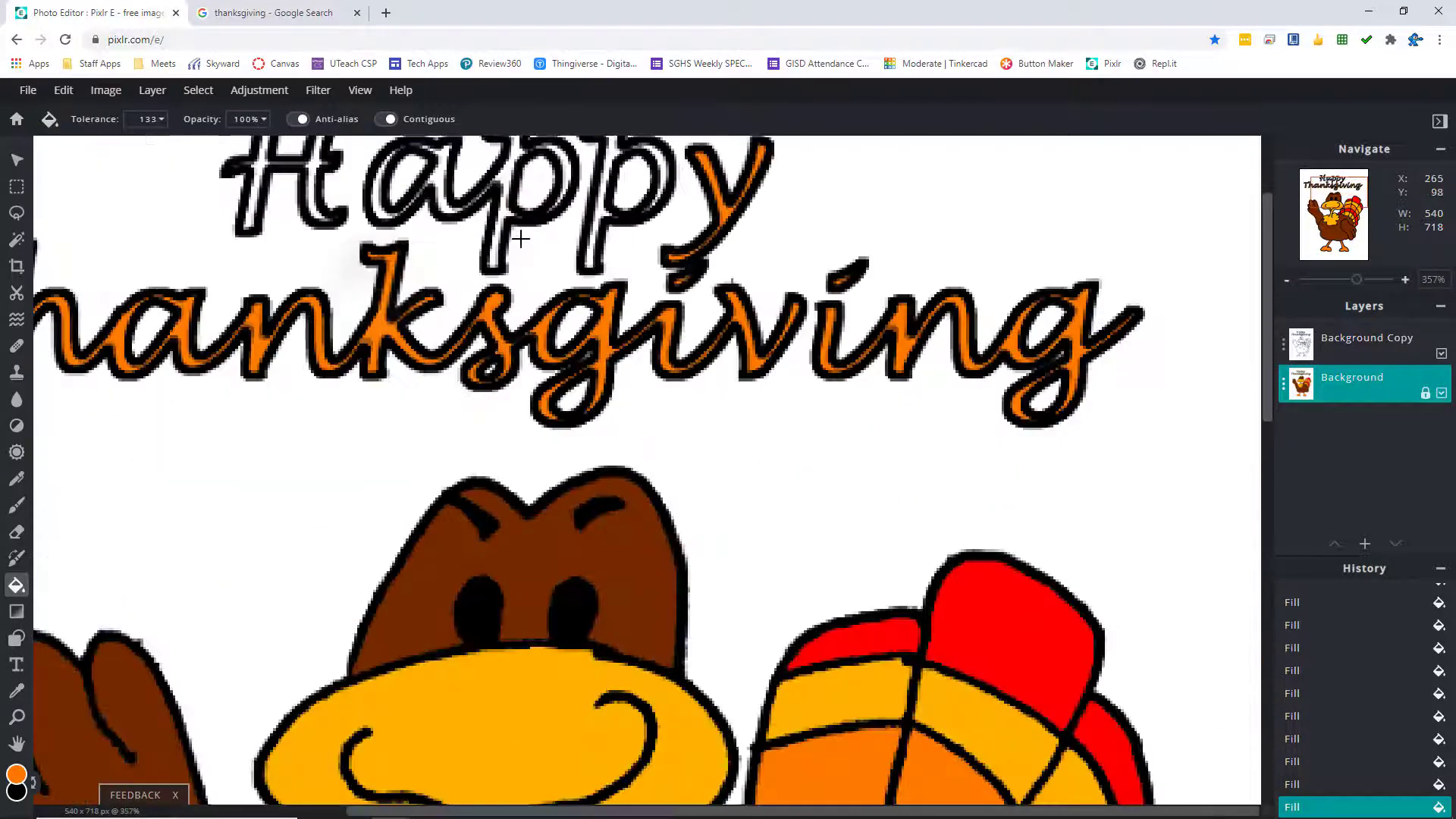
scroll(622, 180, up, 4)
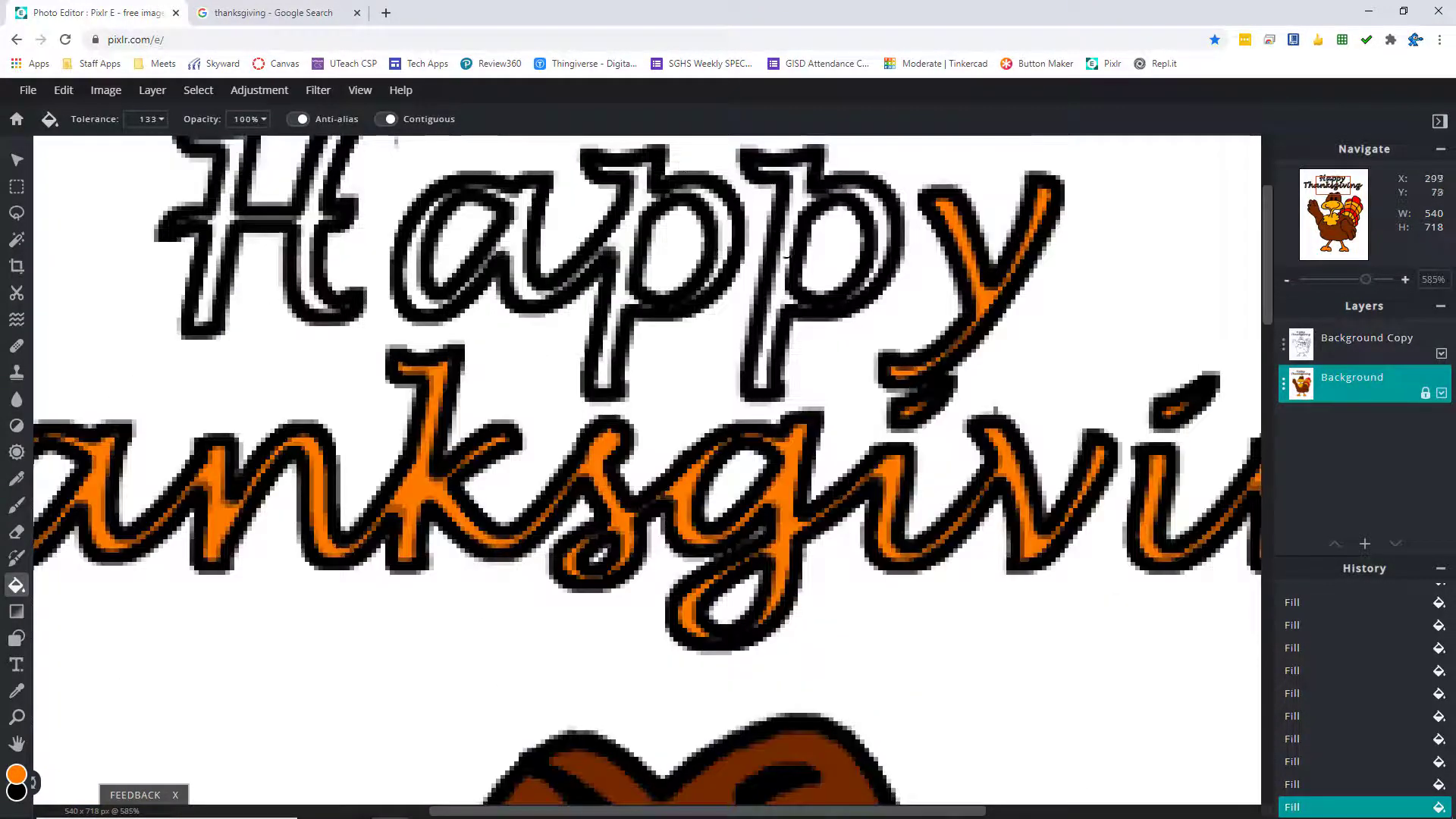
click(796, 202)
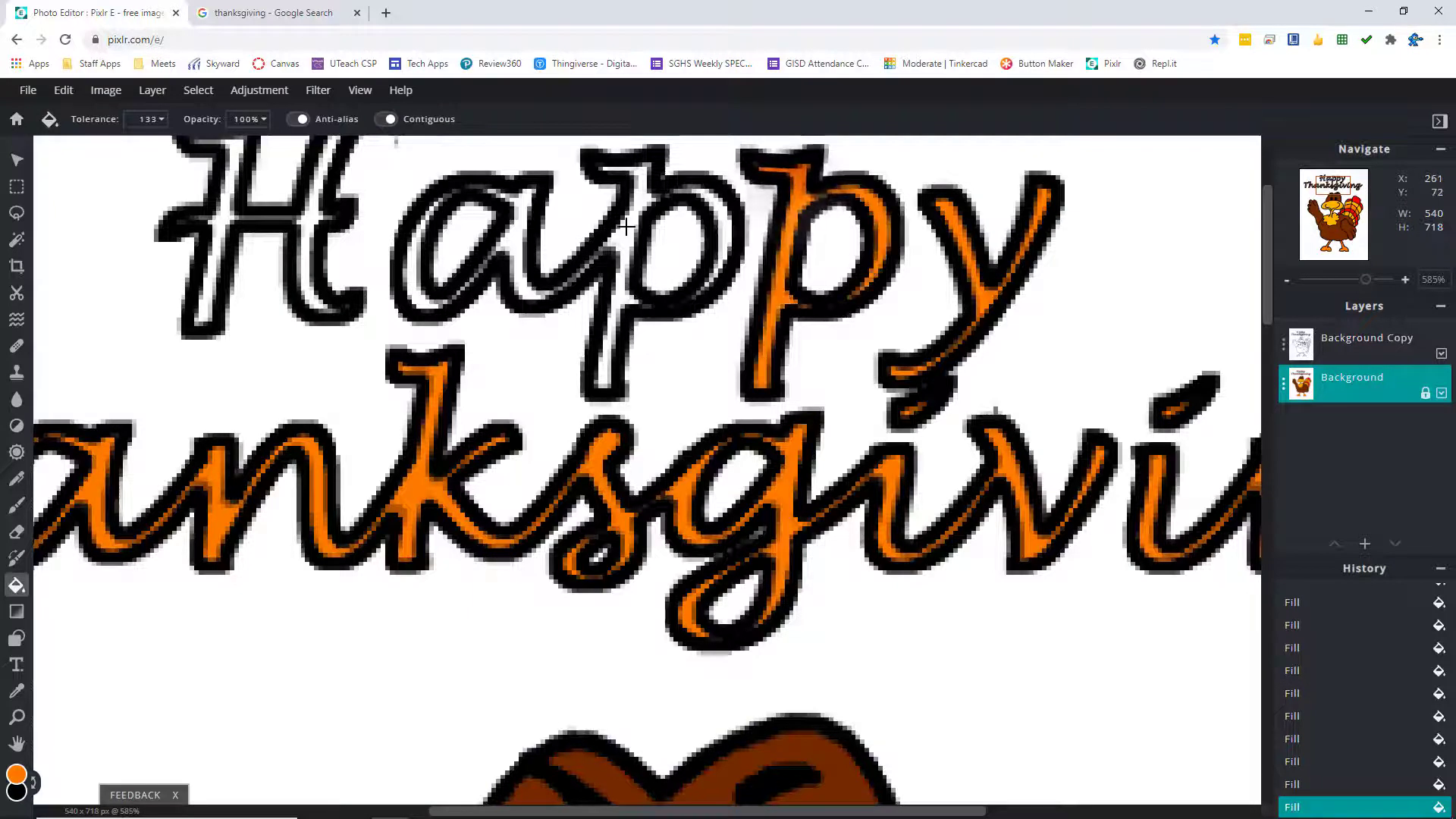
click(614, 253)
click(415, 258)
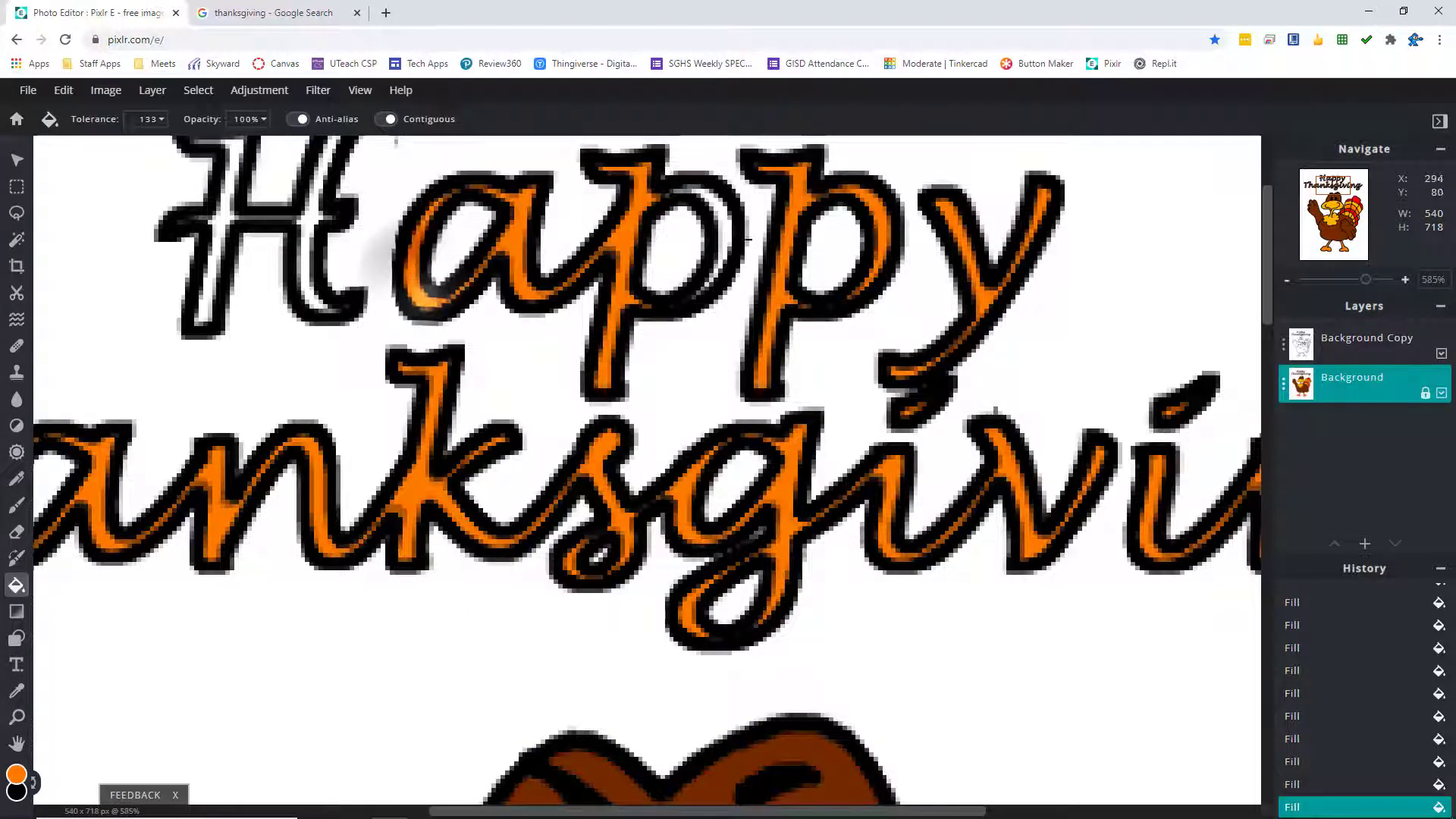
click(334, 227)
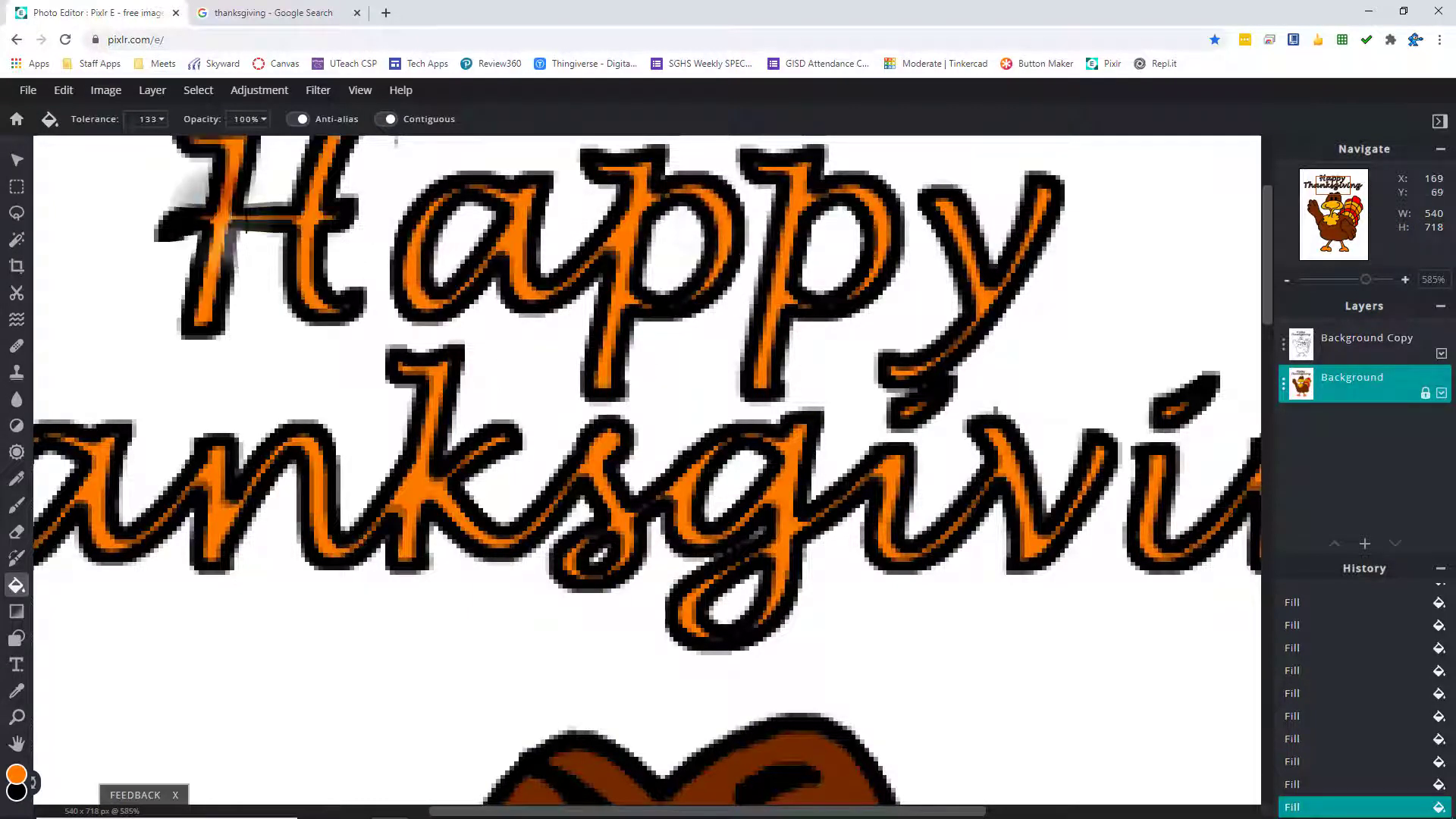
scroll(372, 229, down, 10)
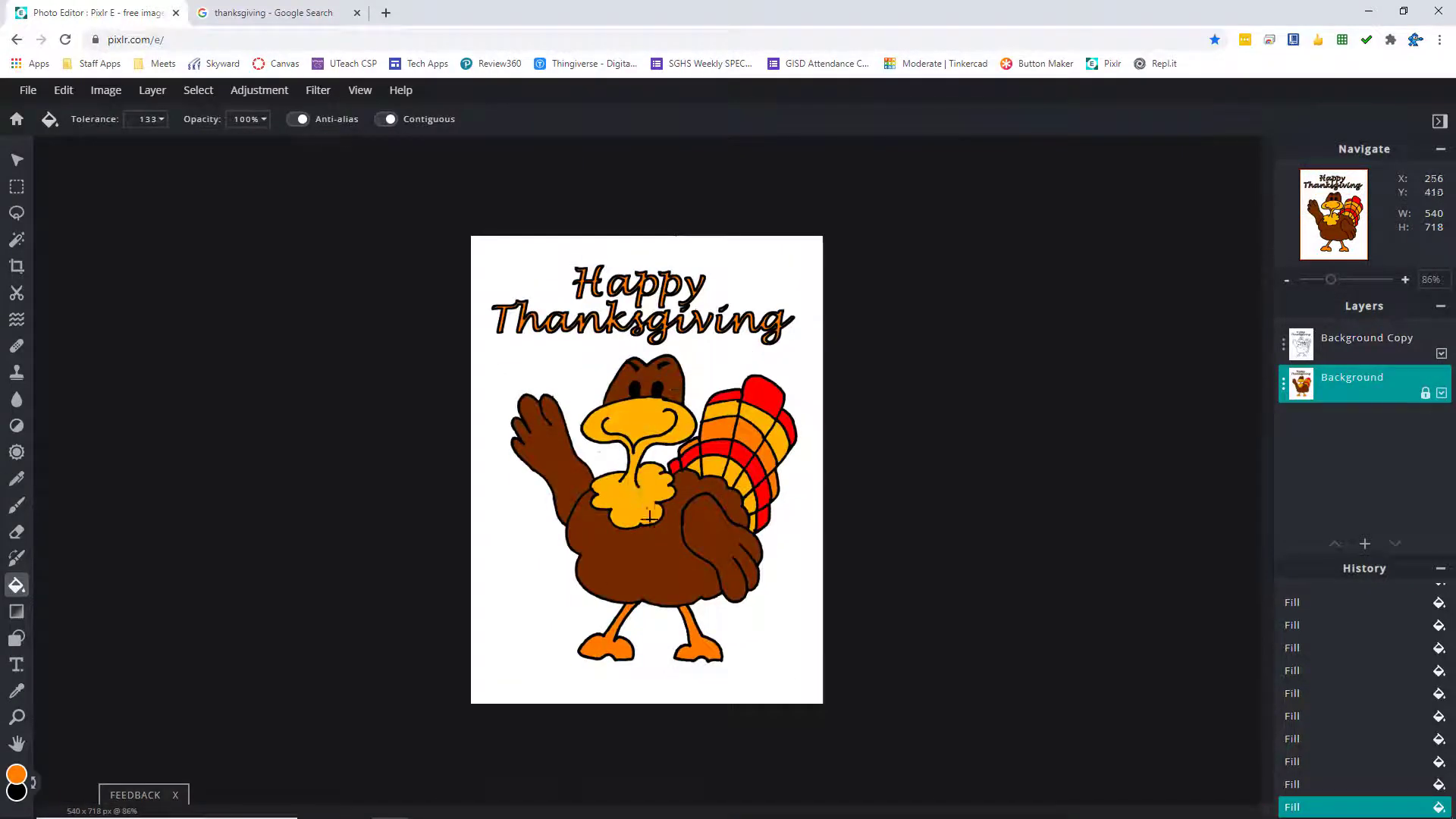
scroll(648, 518, up, 3)
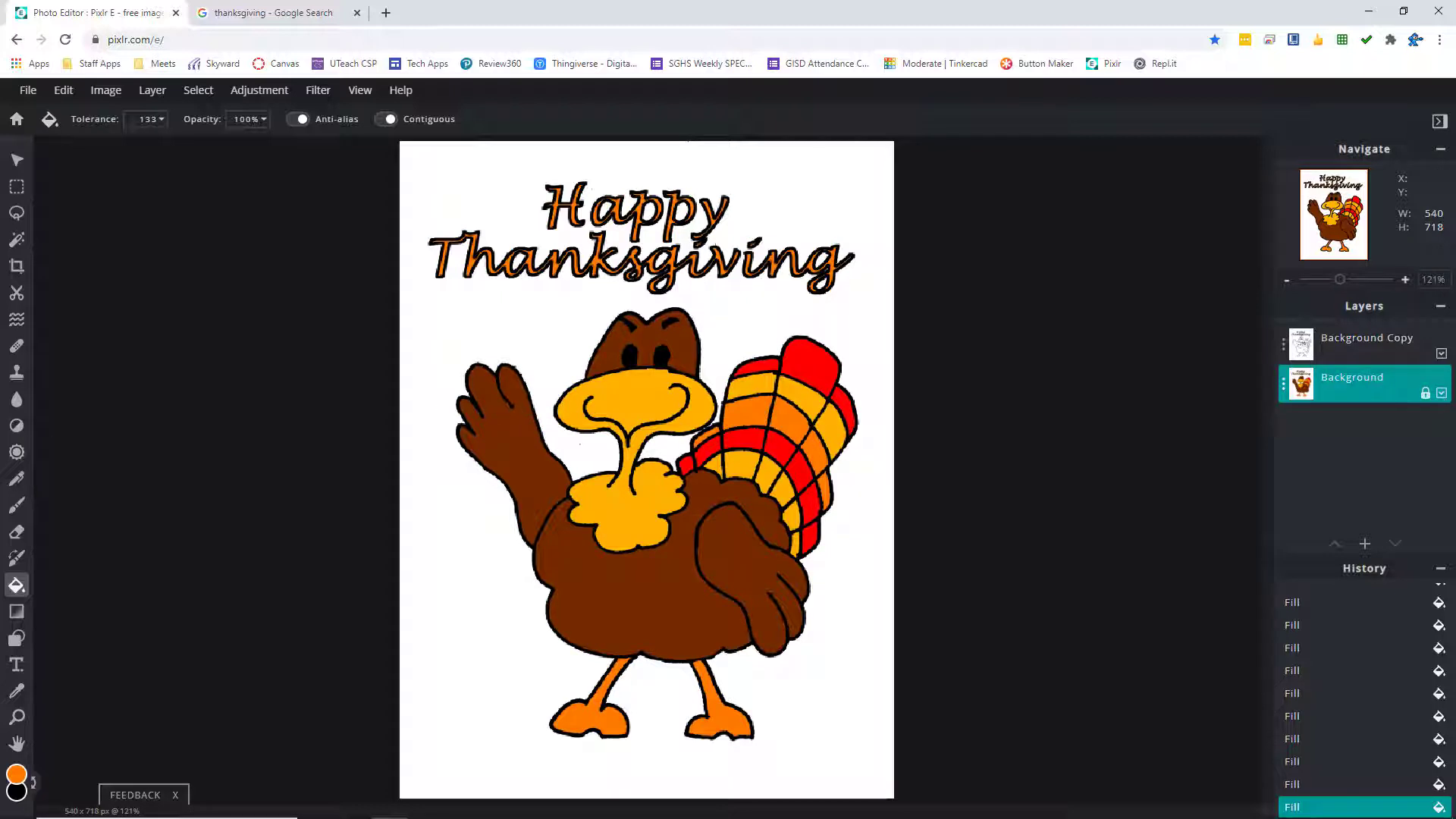
- Start saving the coloured turkey image and choose JPG as the file type after comparing it with PNG
click(28, 94)
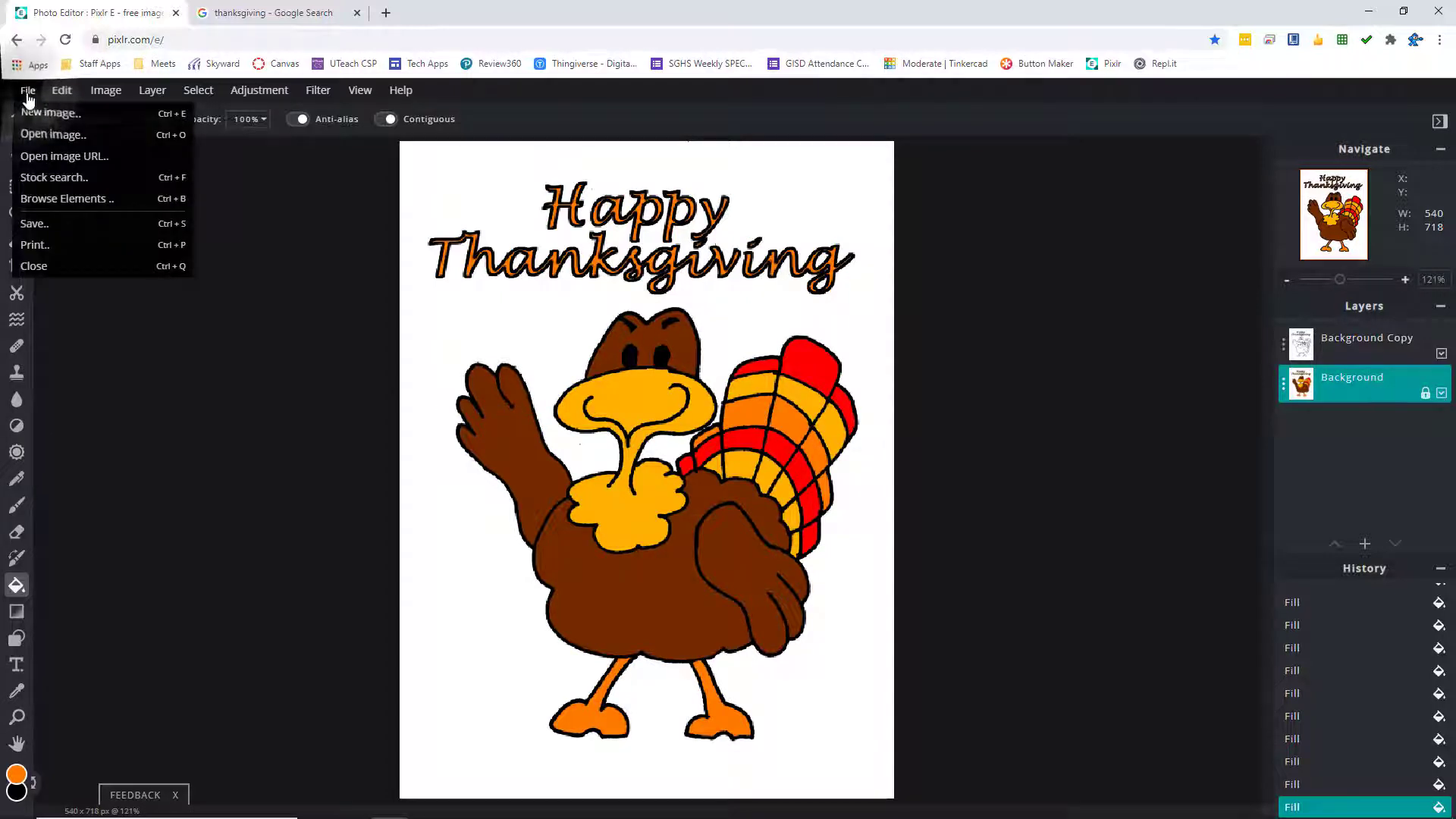
click(53, 224)
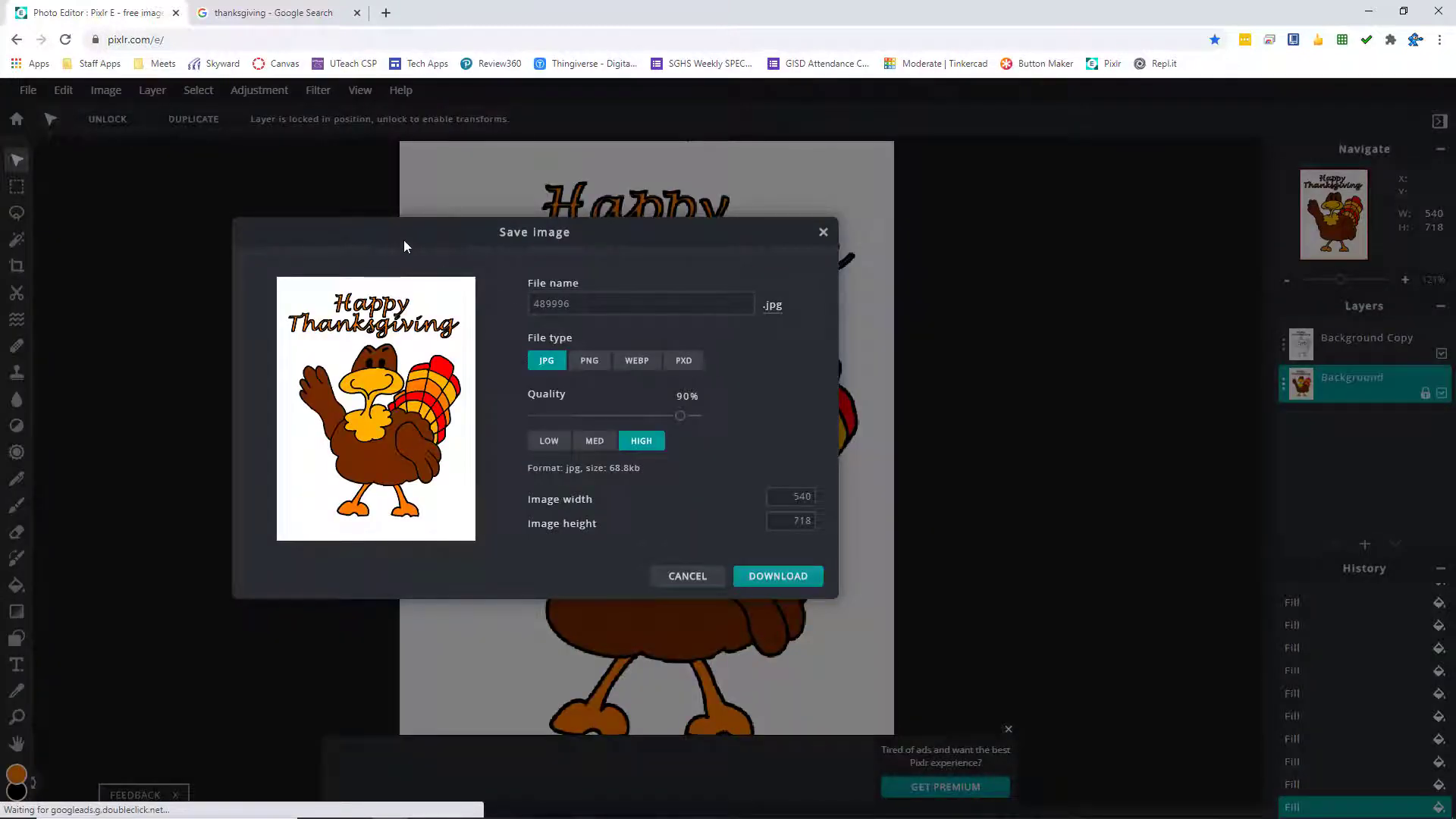
click(547, 364)
click(590, 364)
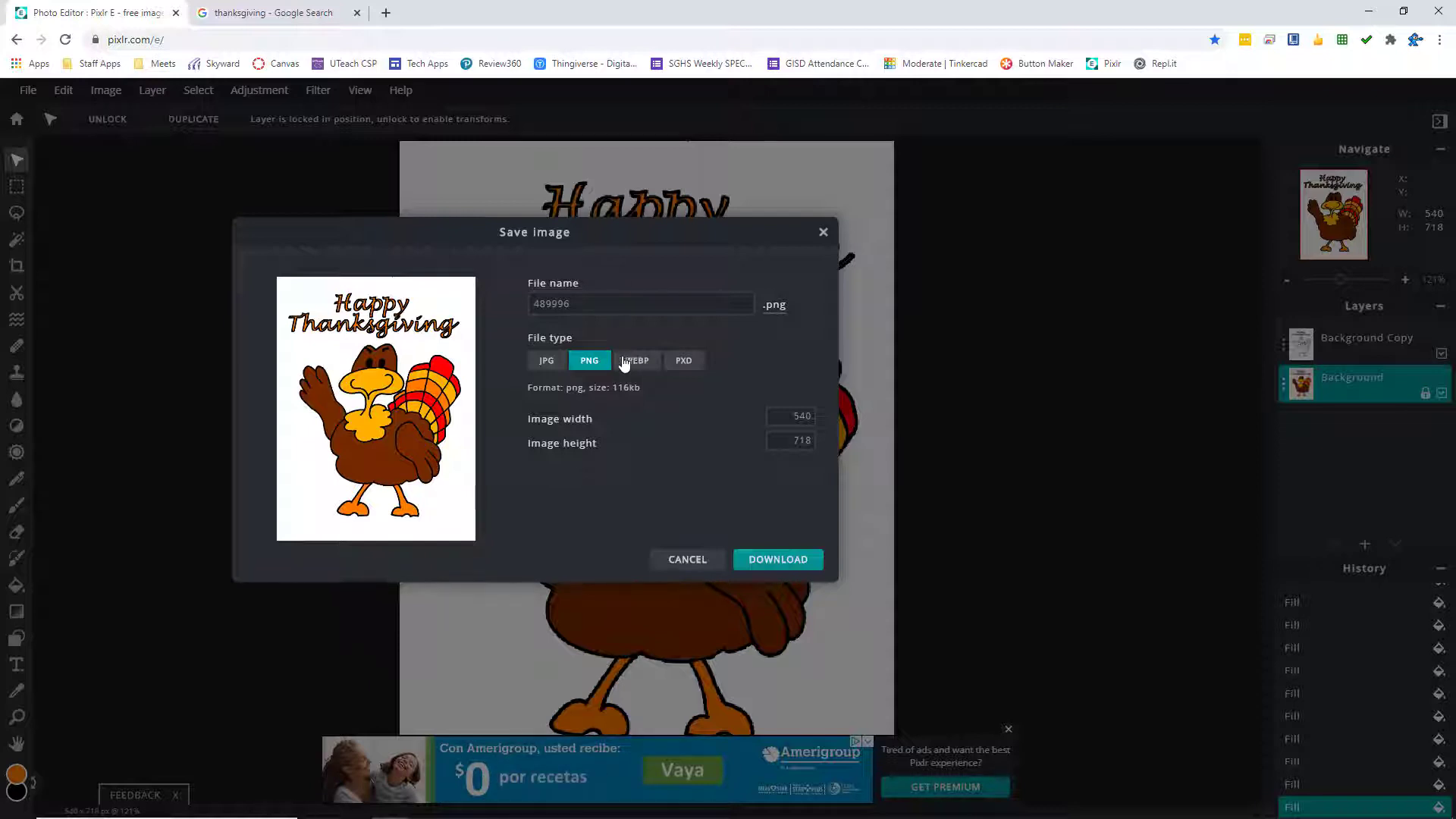
click(549, 364)
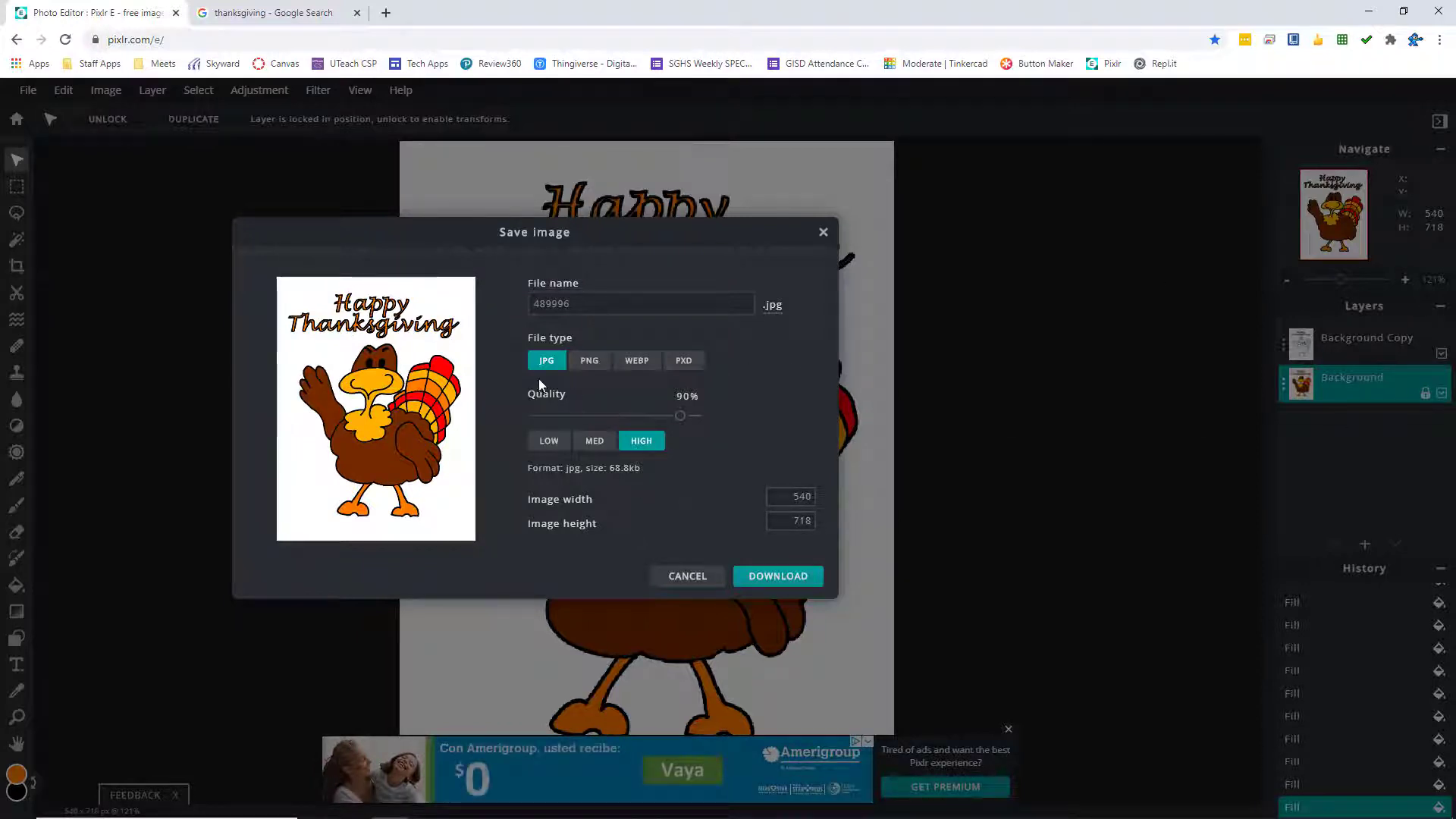
click(589, 360)
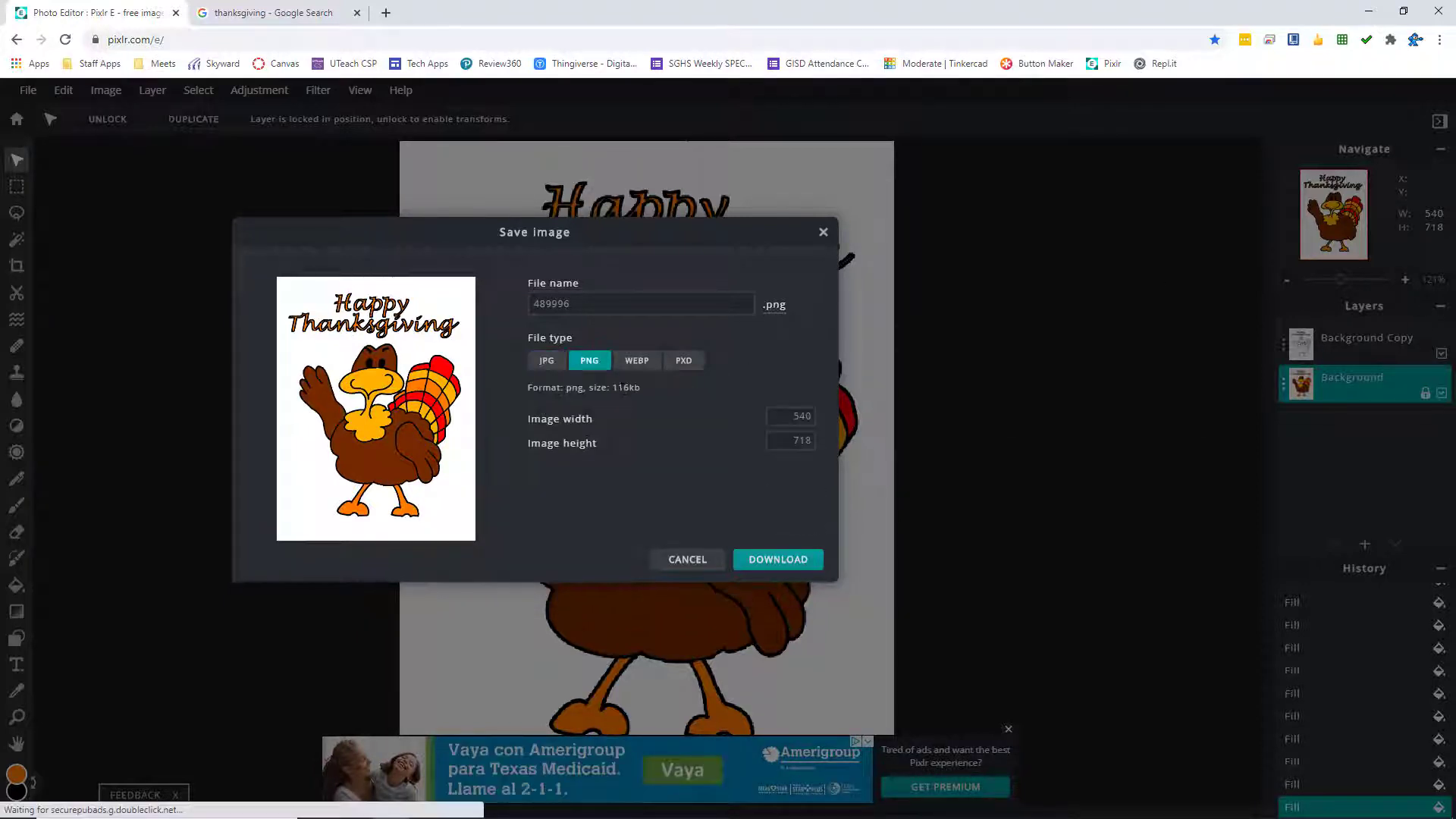
click(546, 365)
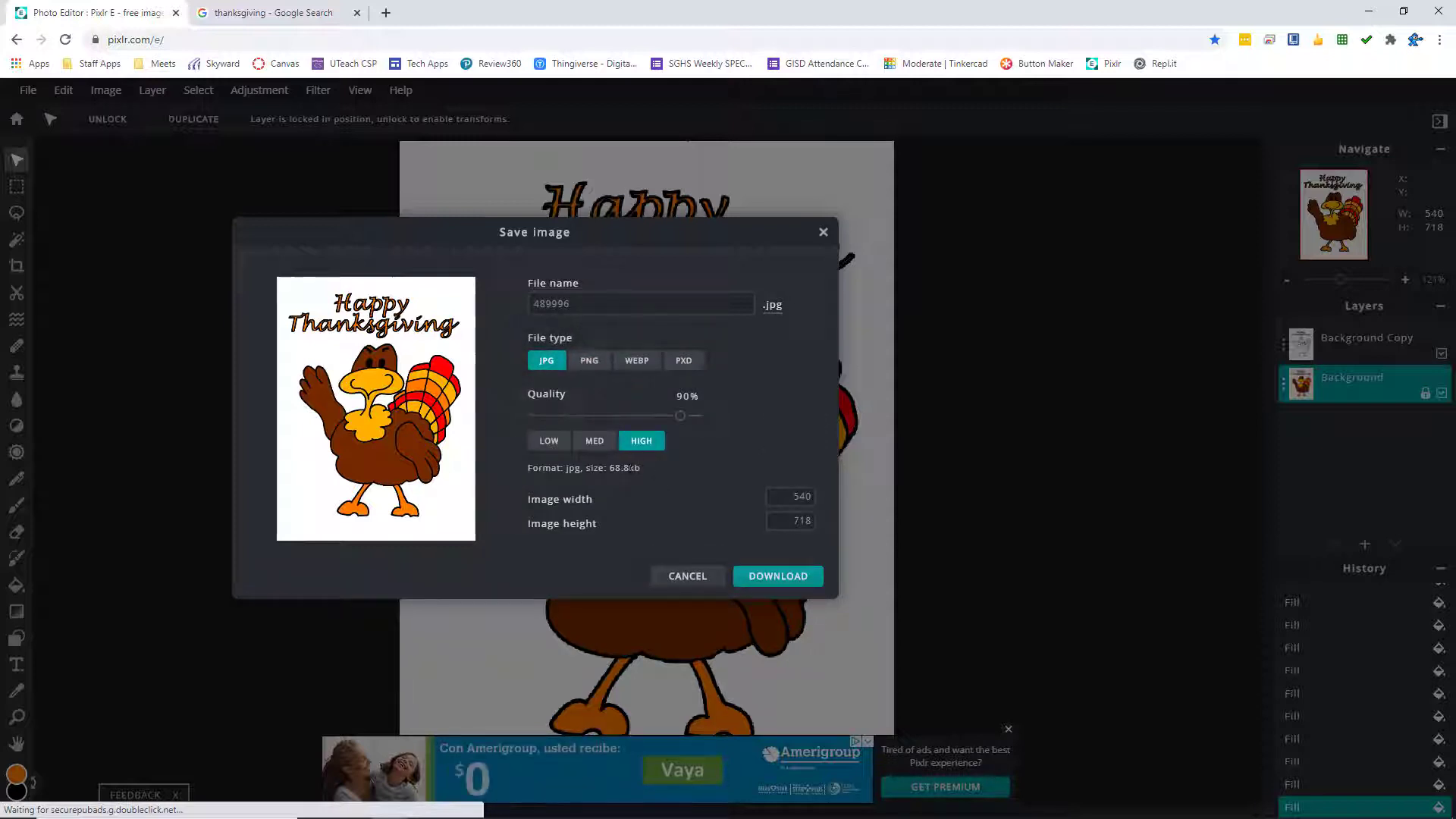
- Download the image to the Downloads folder as "coloring sheet" and close the save dialog
click(778, 577)
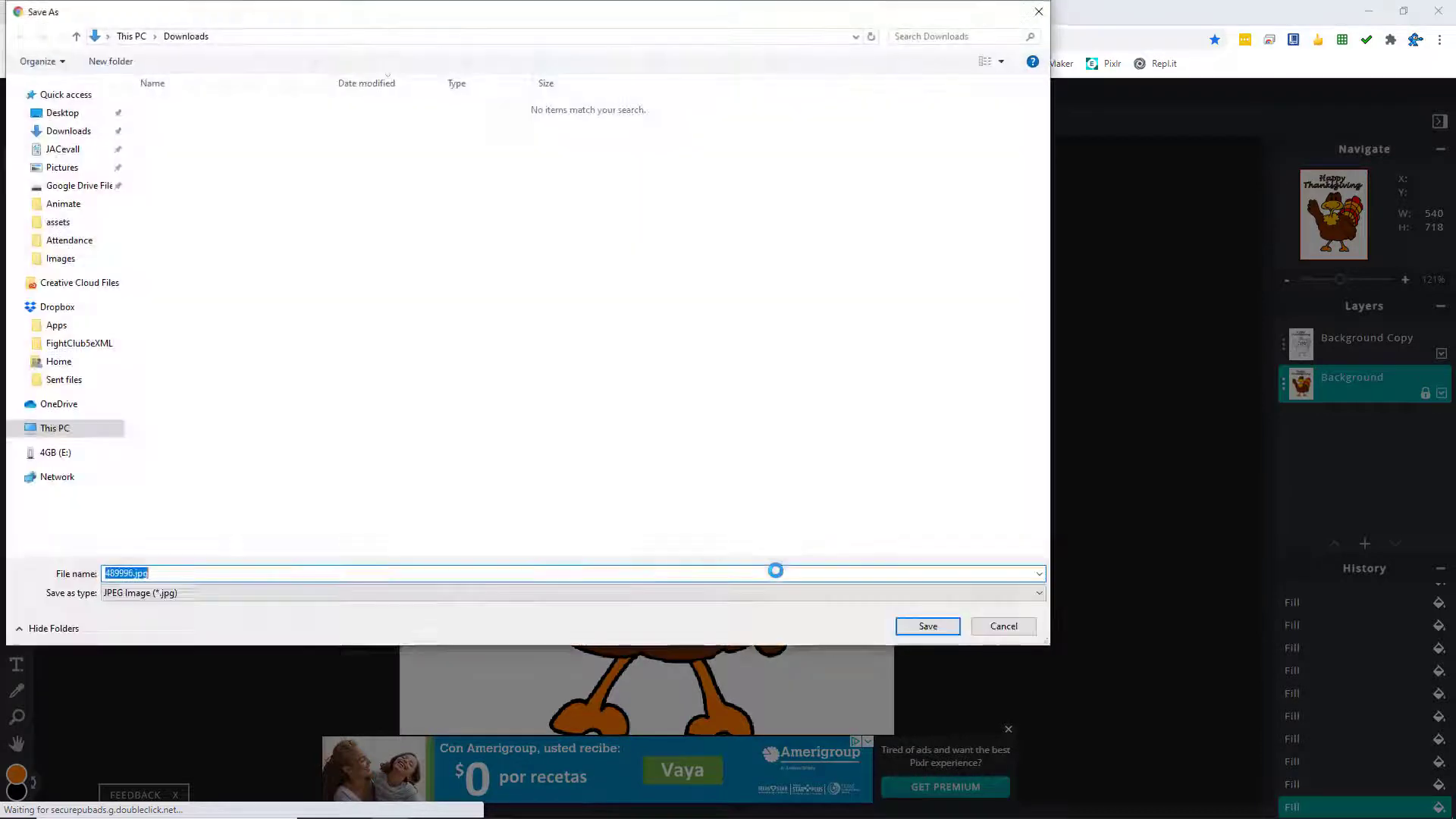
text(coloring sheet)
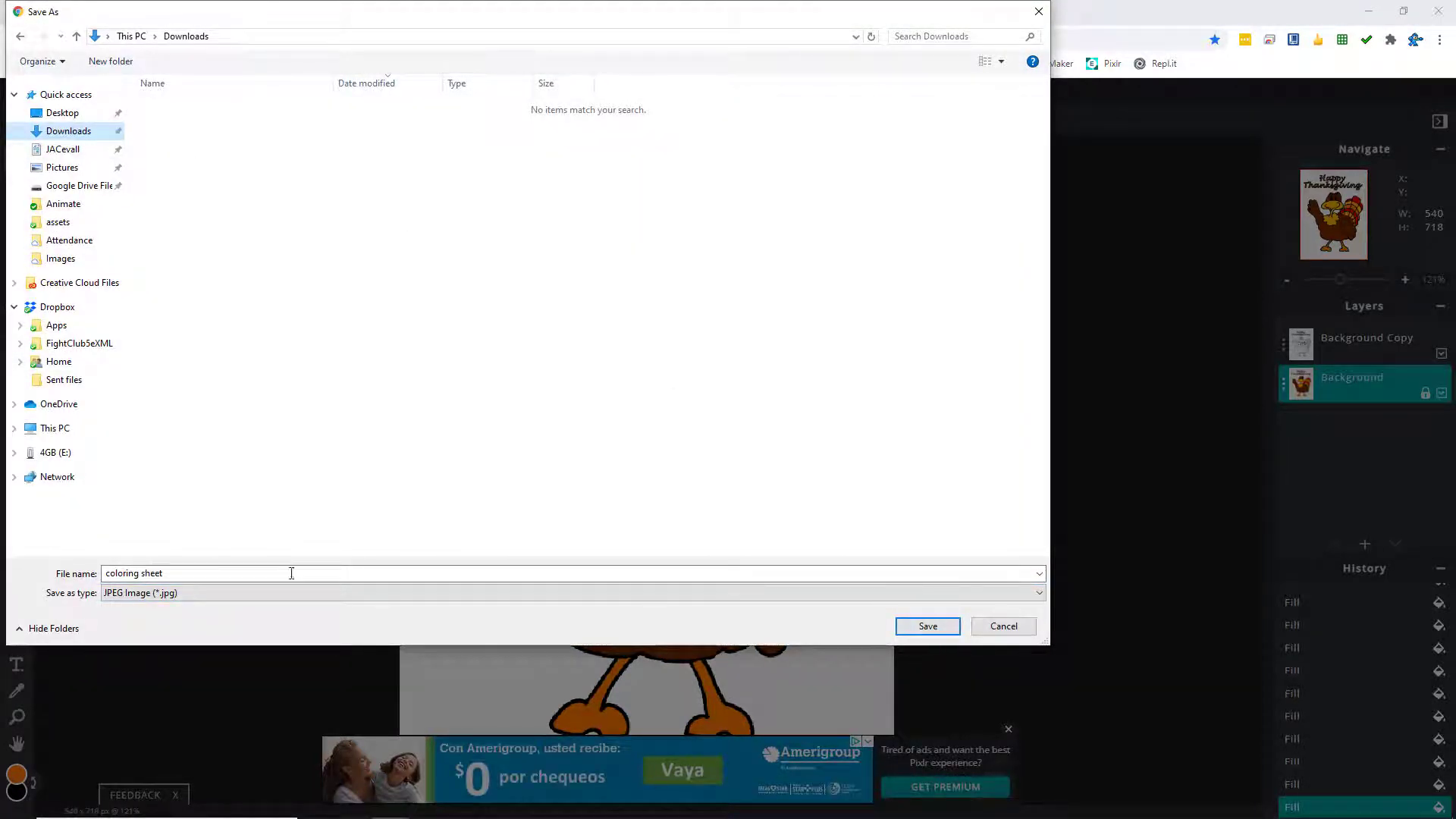
click(923, 627)
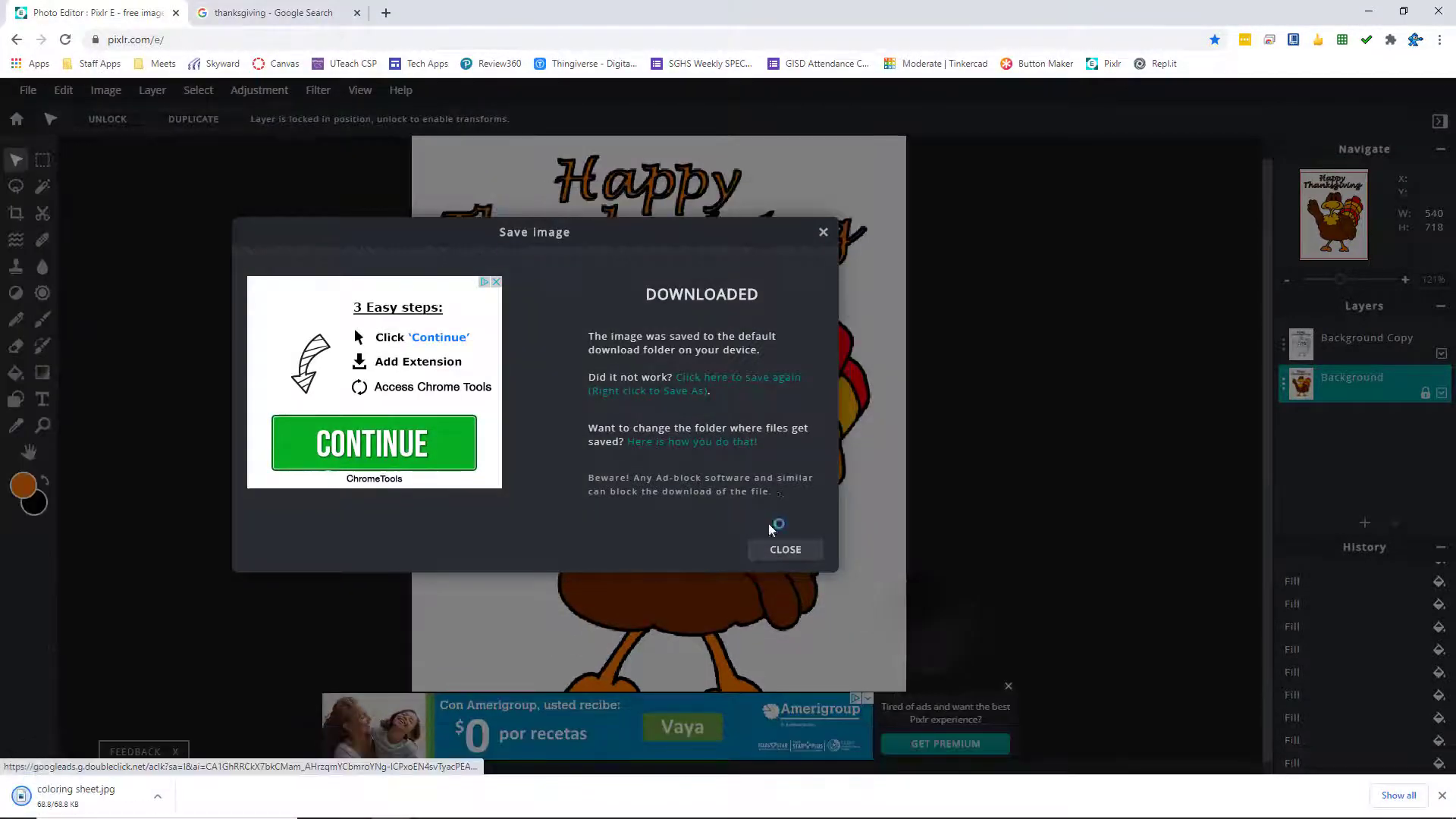
click(777, 554)
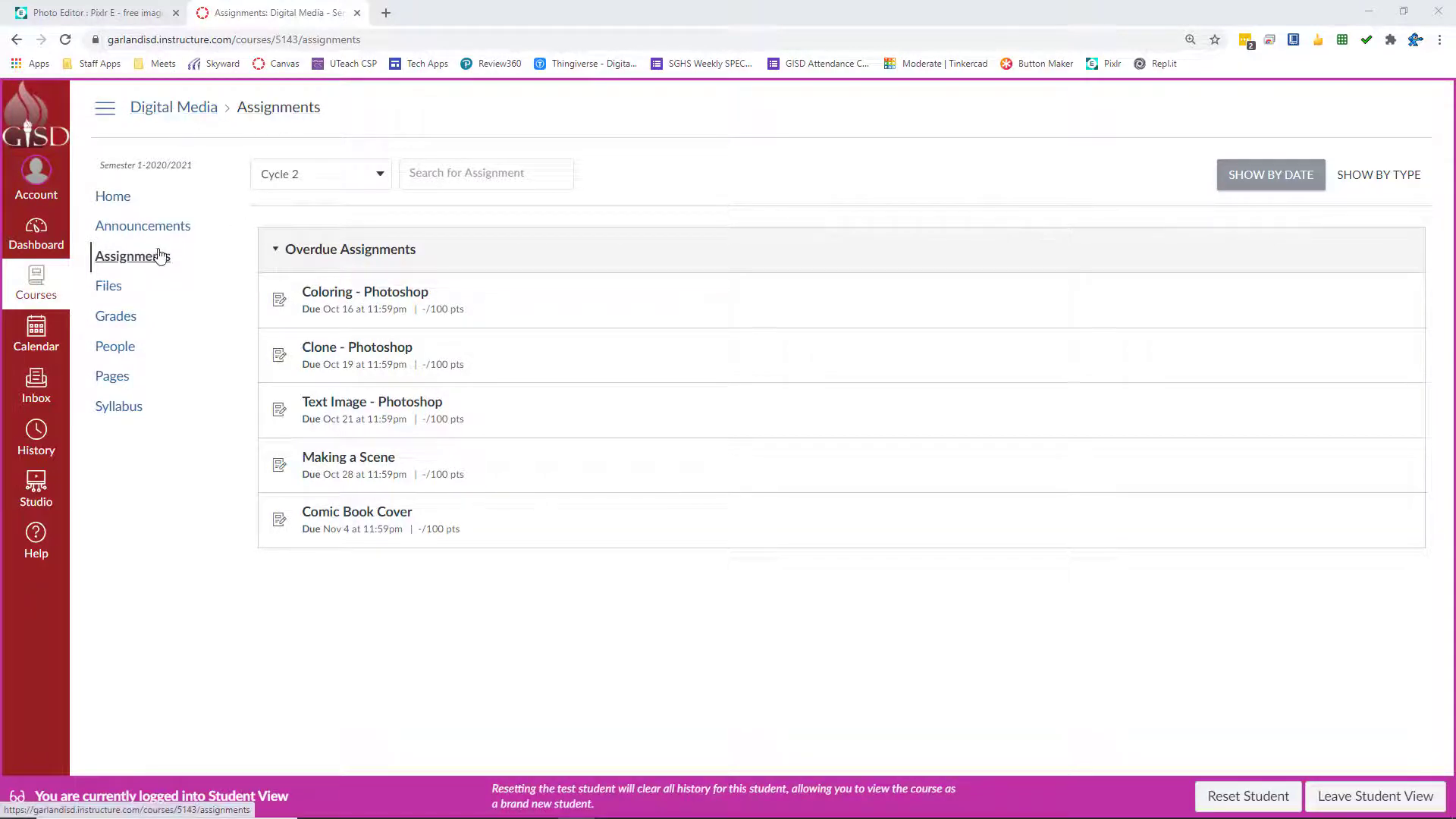
- In the Canvas Digital Media course, open the "Coloring - Photoshop" assignment and submit coloring sheet.jpg as a file upload
click(328, 294)
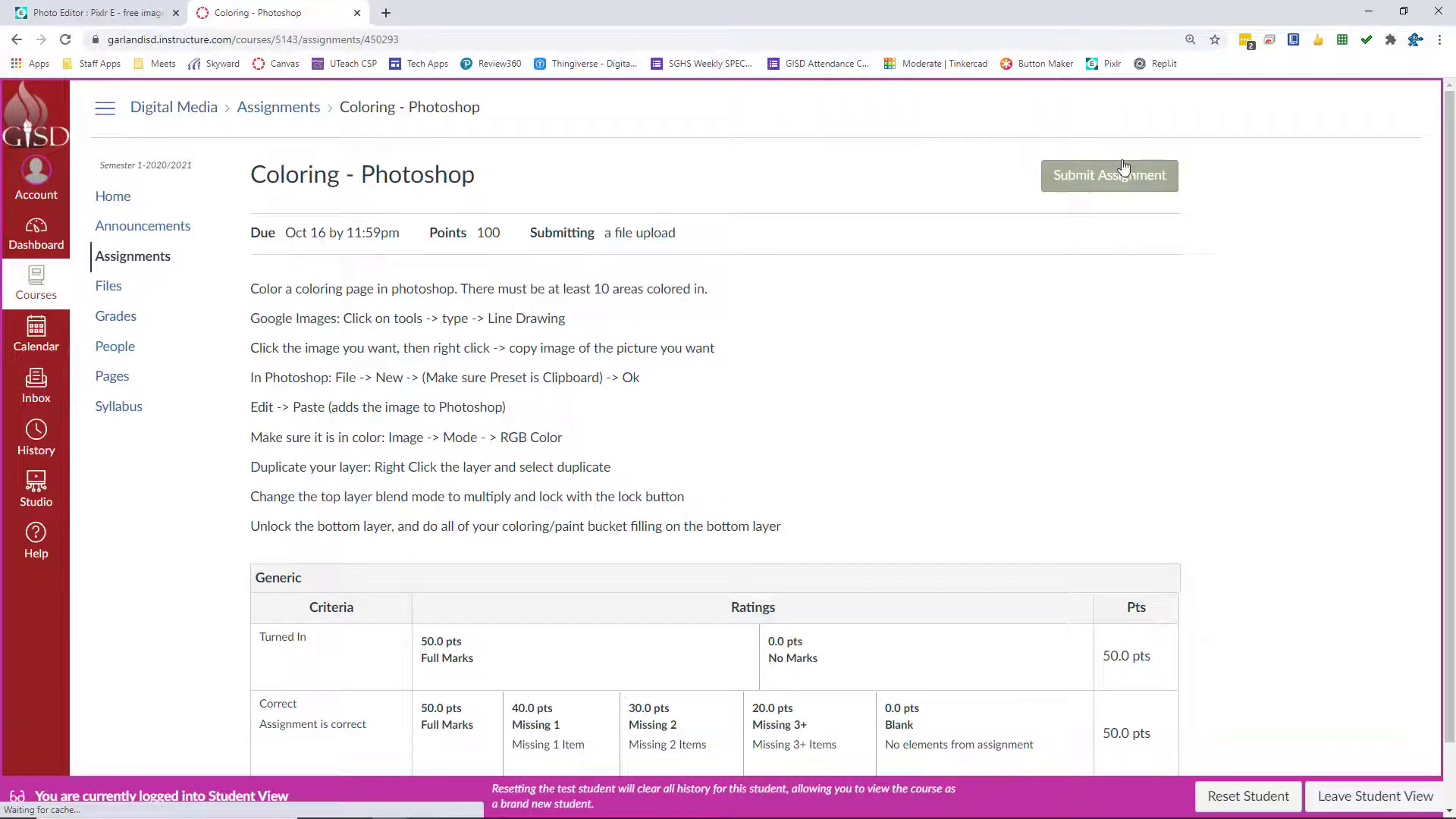
click(1115, 171)
scroll(414, 376, down, 4)
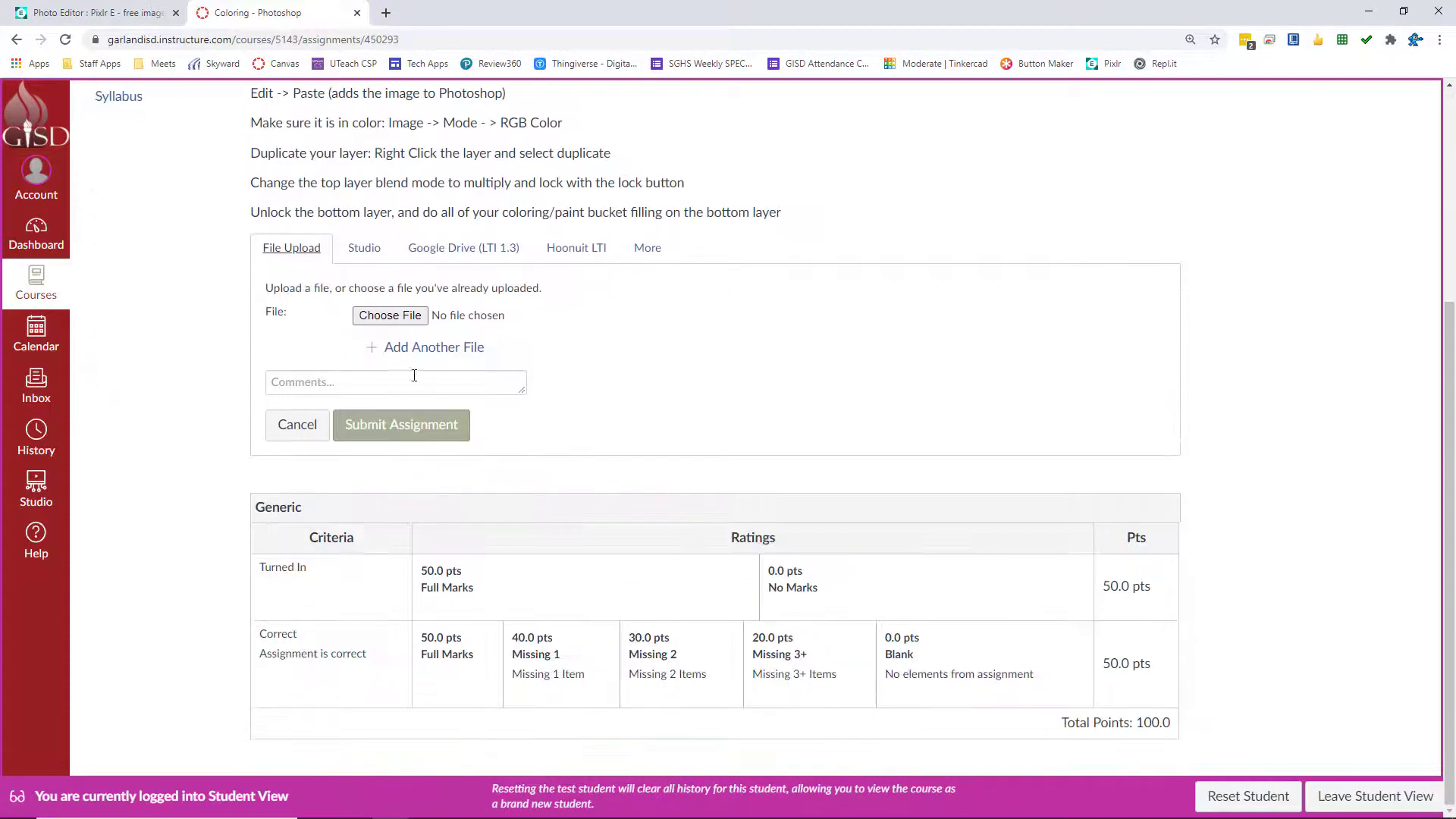
click(389, 316)
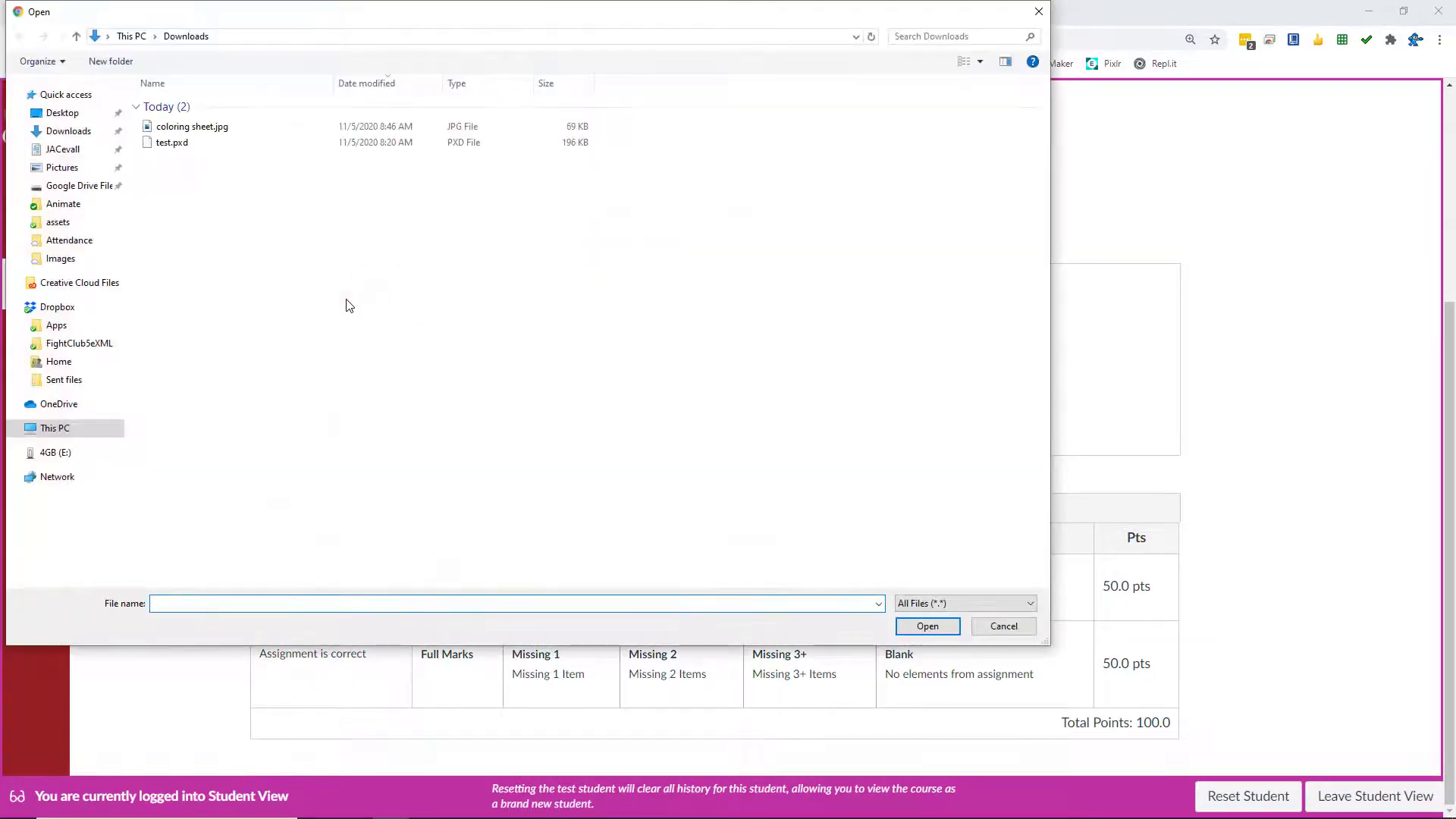
double_click(206, 128)
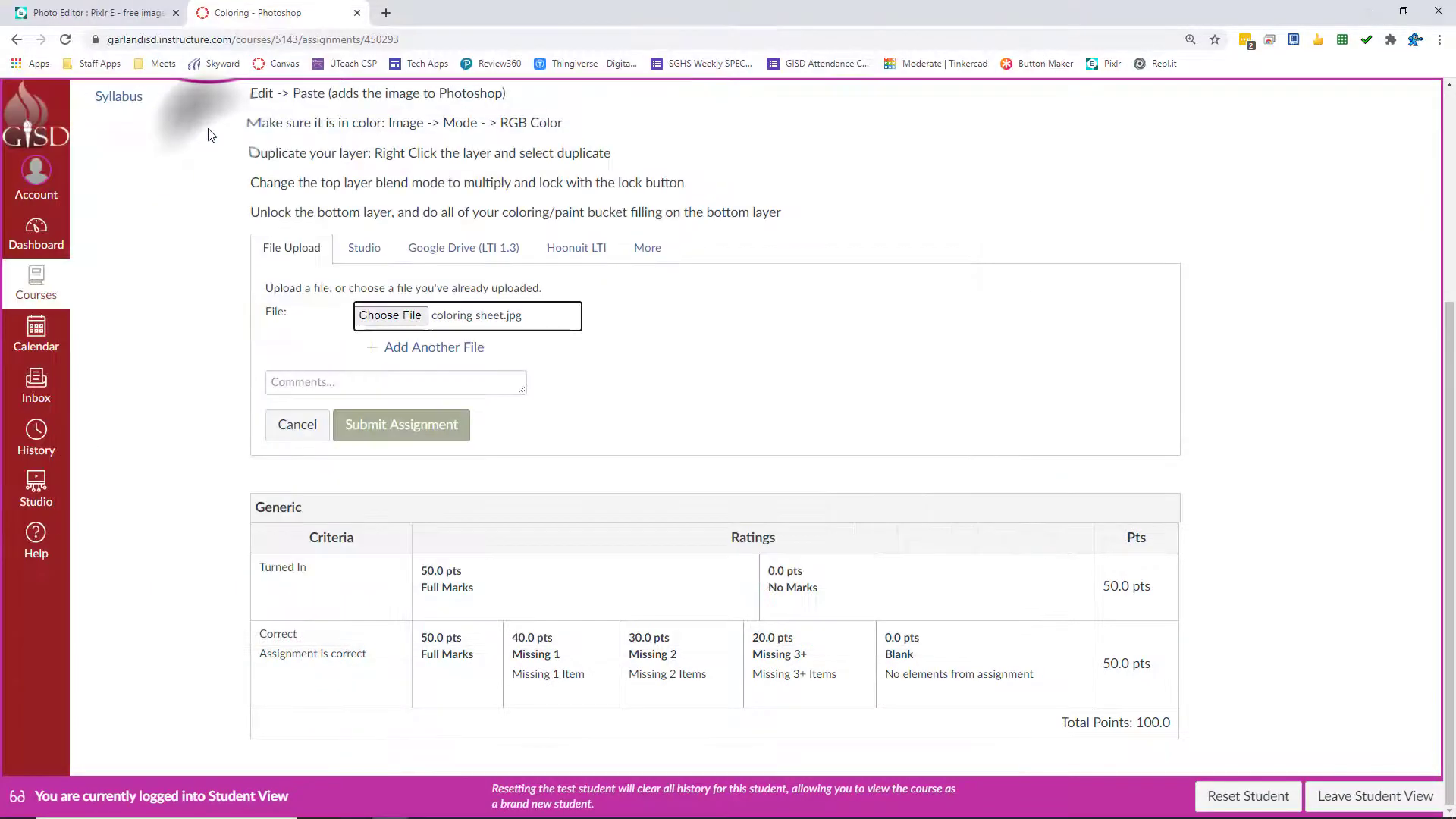
click(390, 437)
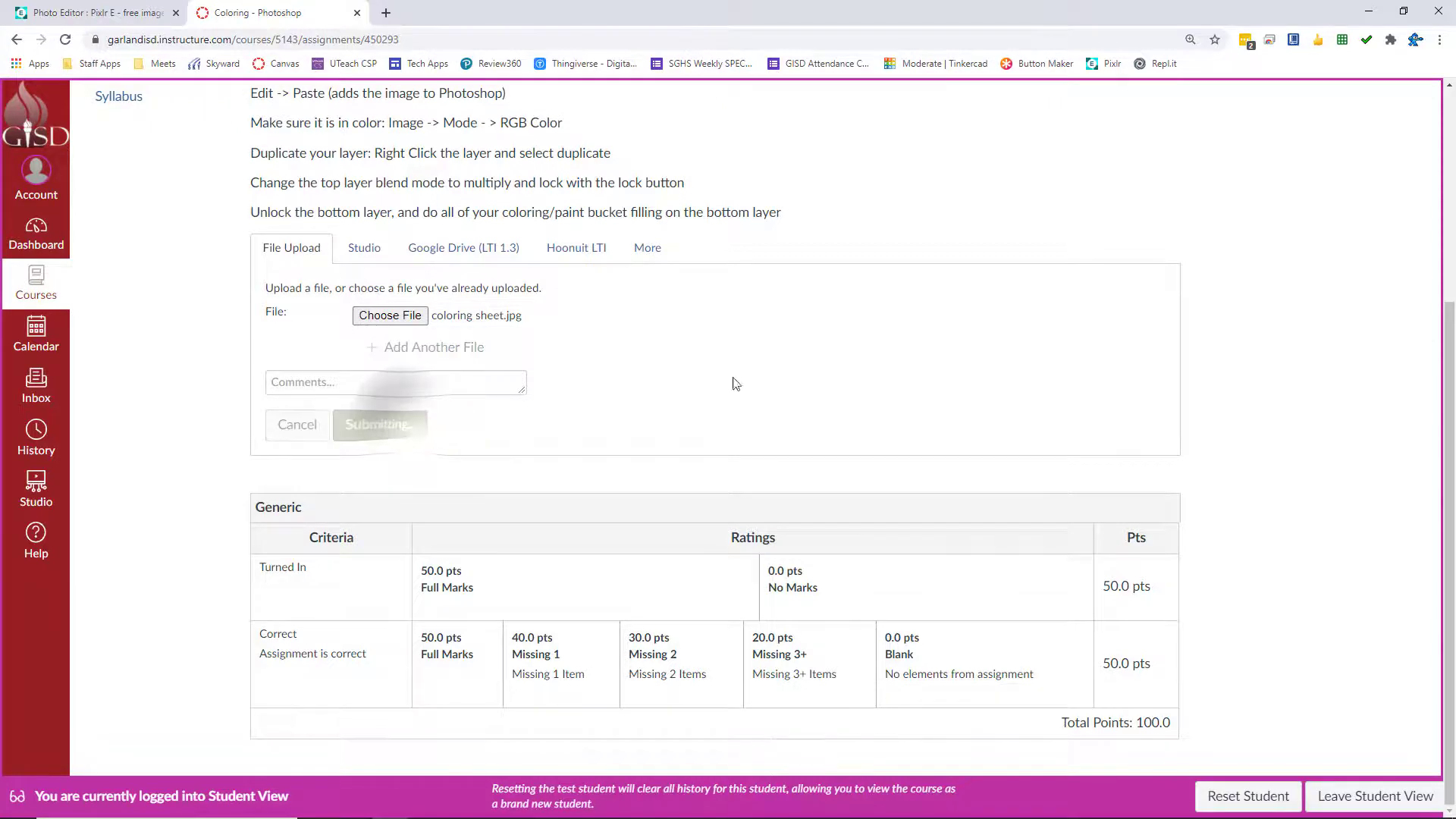